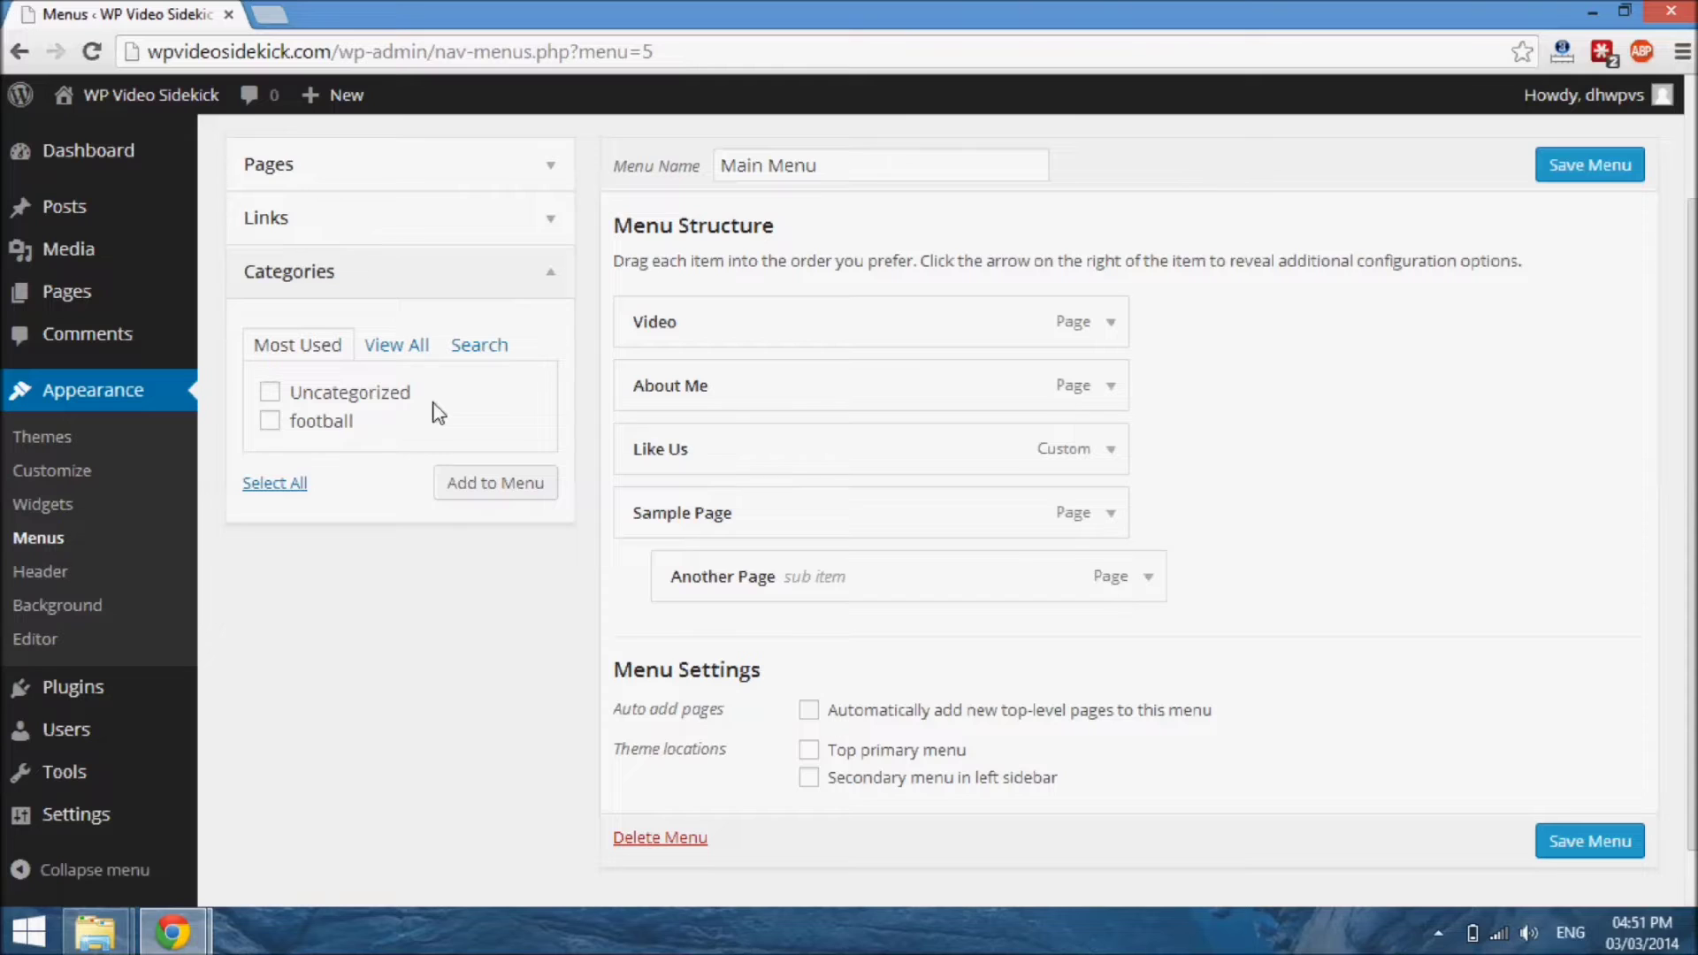
Step: Add the football category to Main Menu and set its navigation label to Football
left_click(275, 422)
left_click(504, 484)
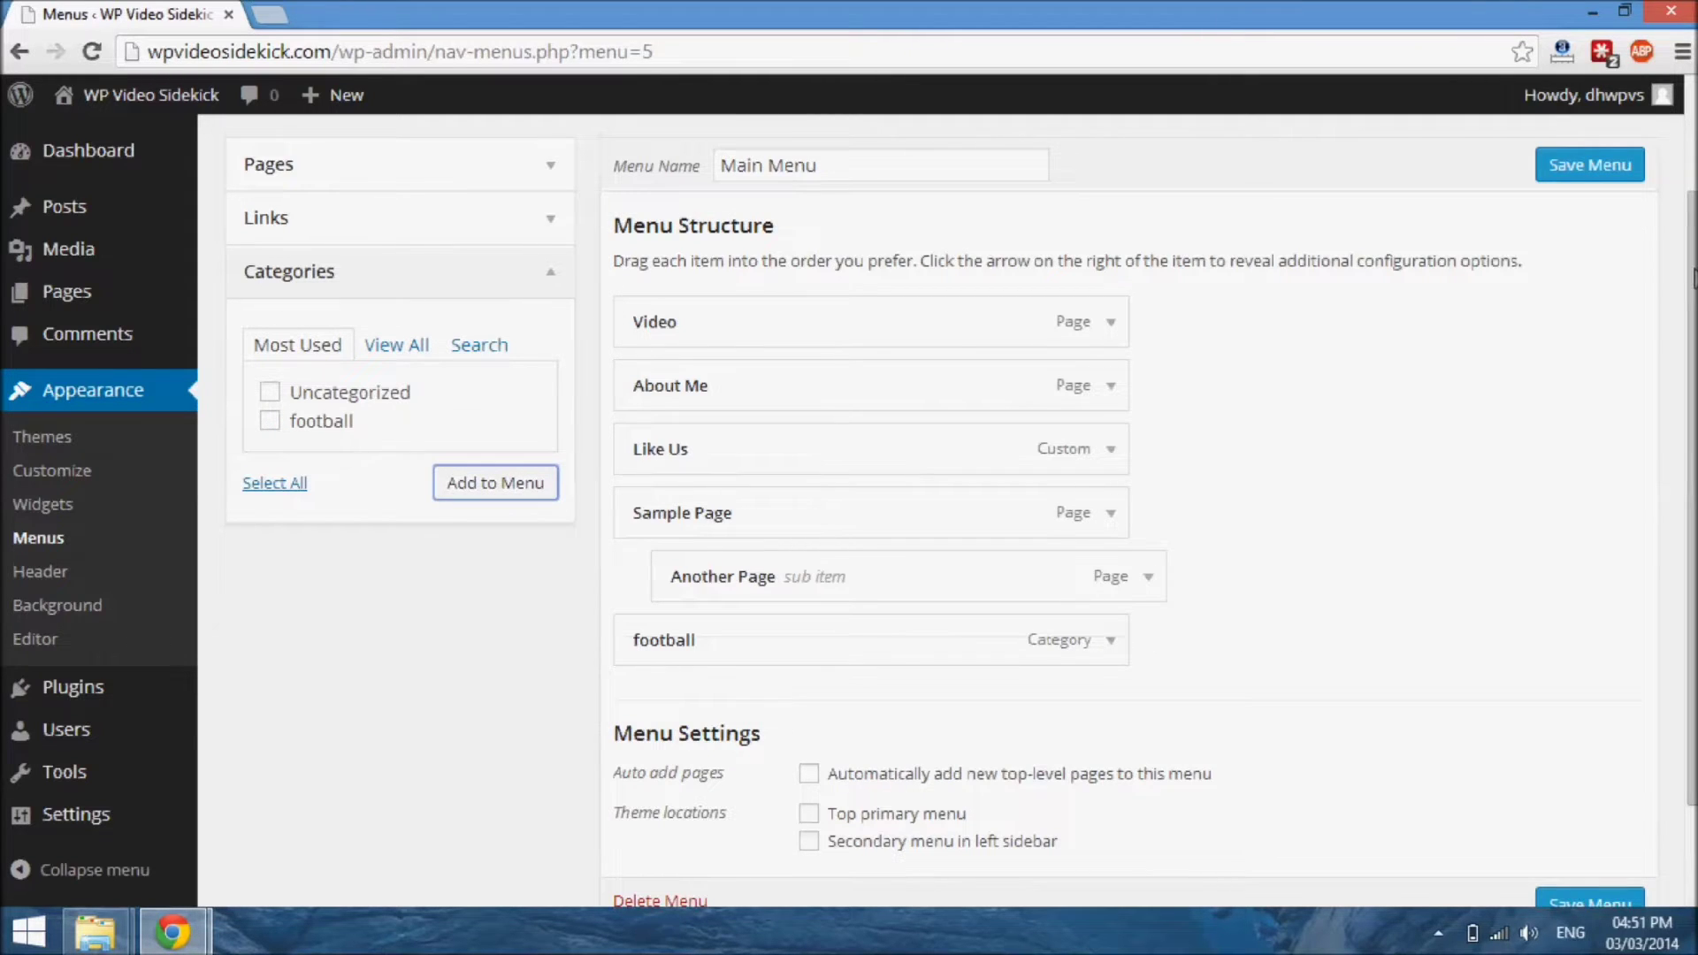
scroll(1602, 425, "down", 1)
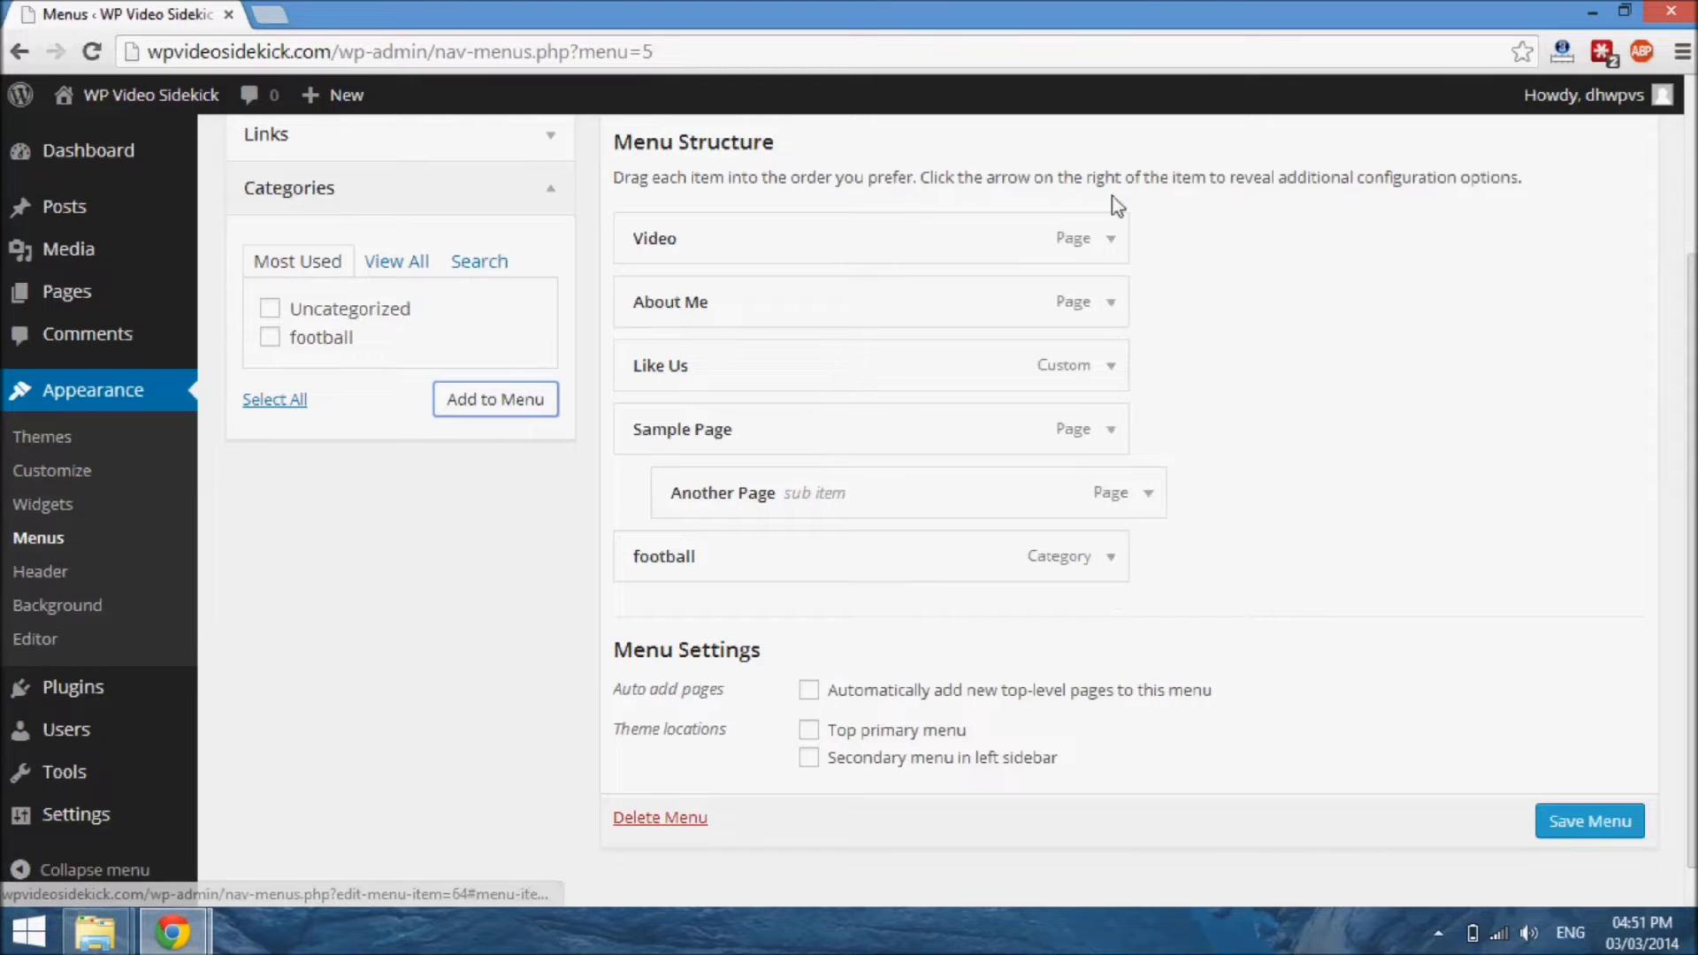
left_click(1117, 570)
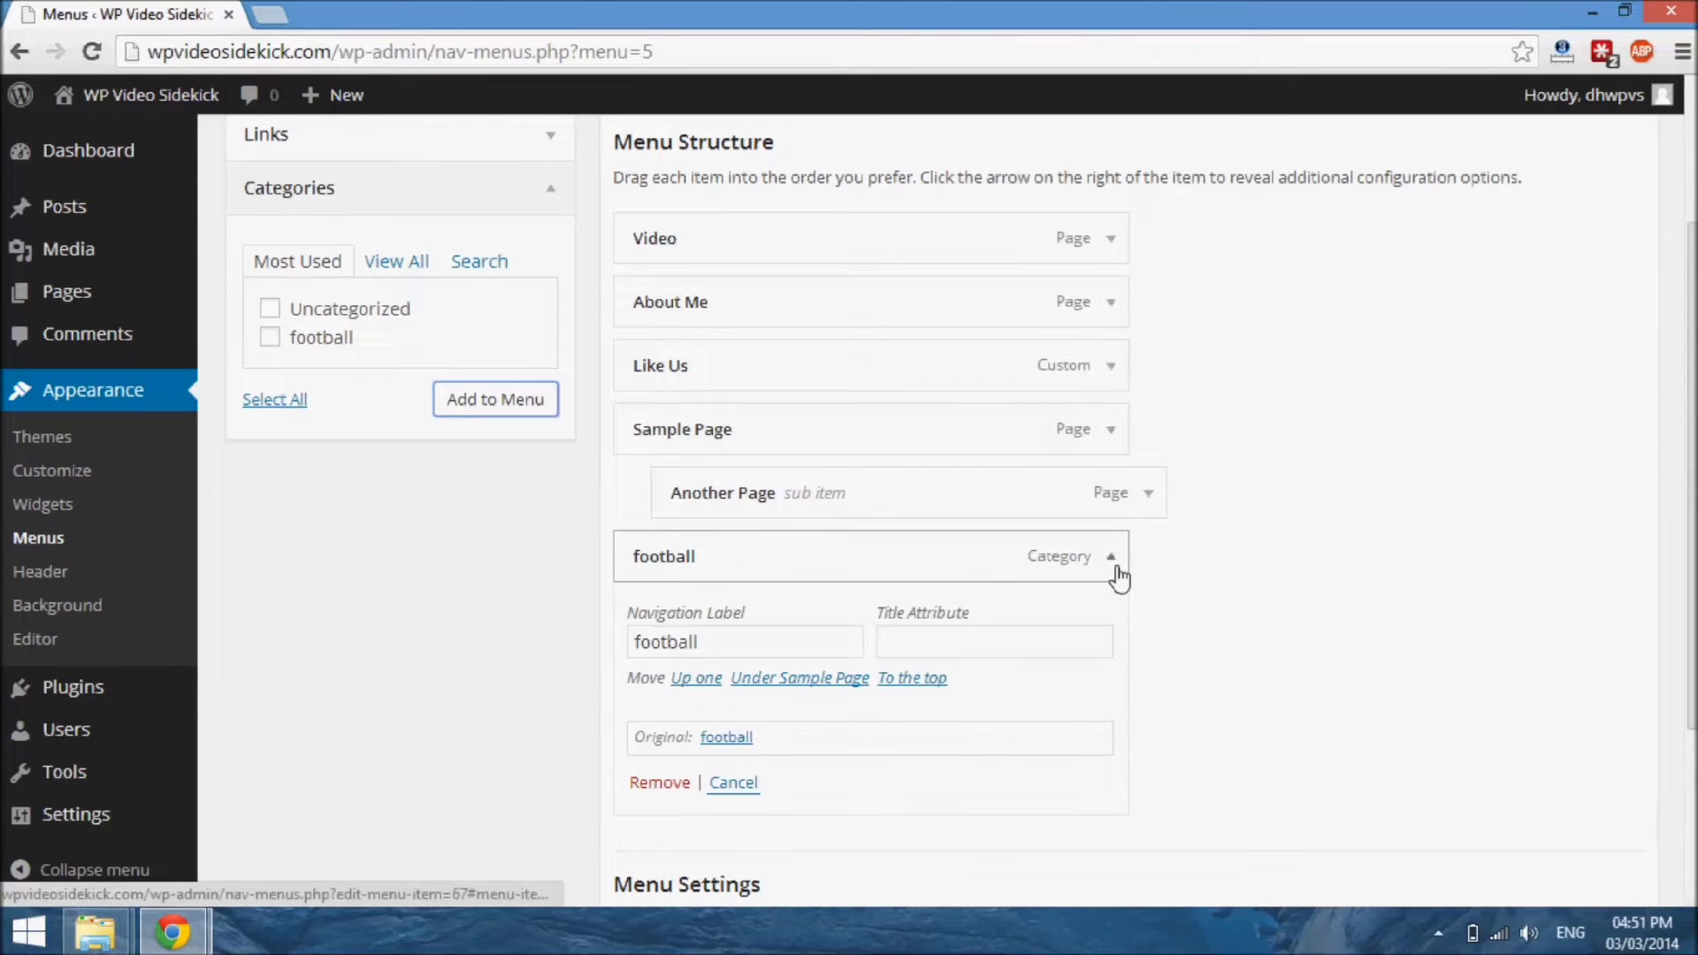
left_click(715, 655)
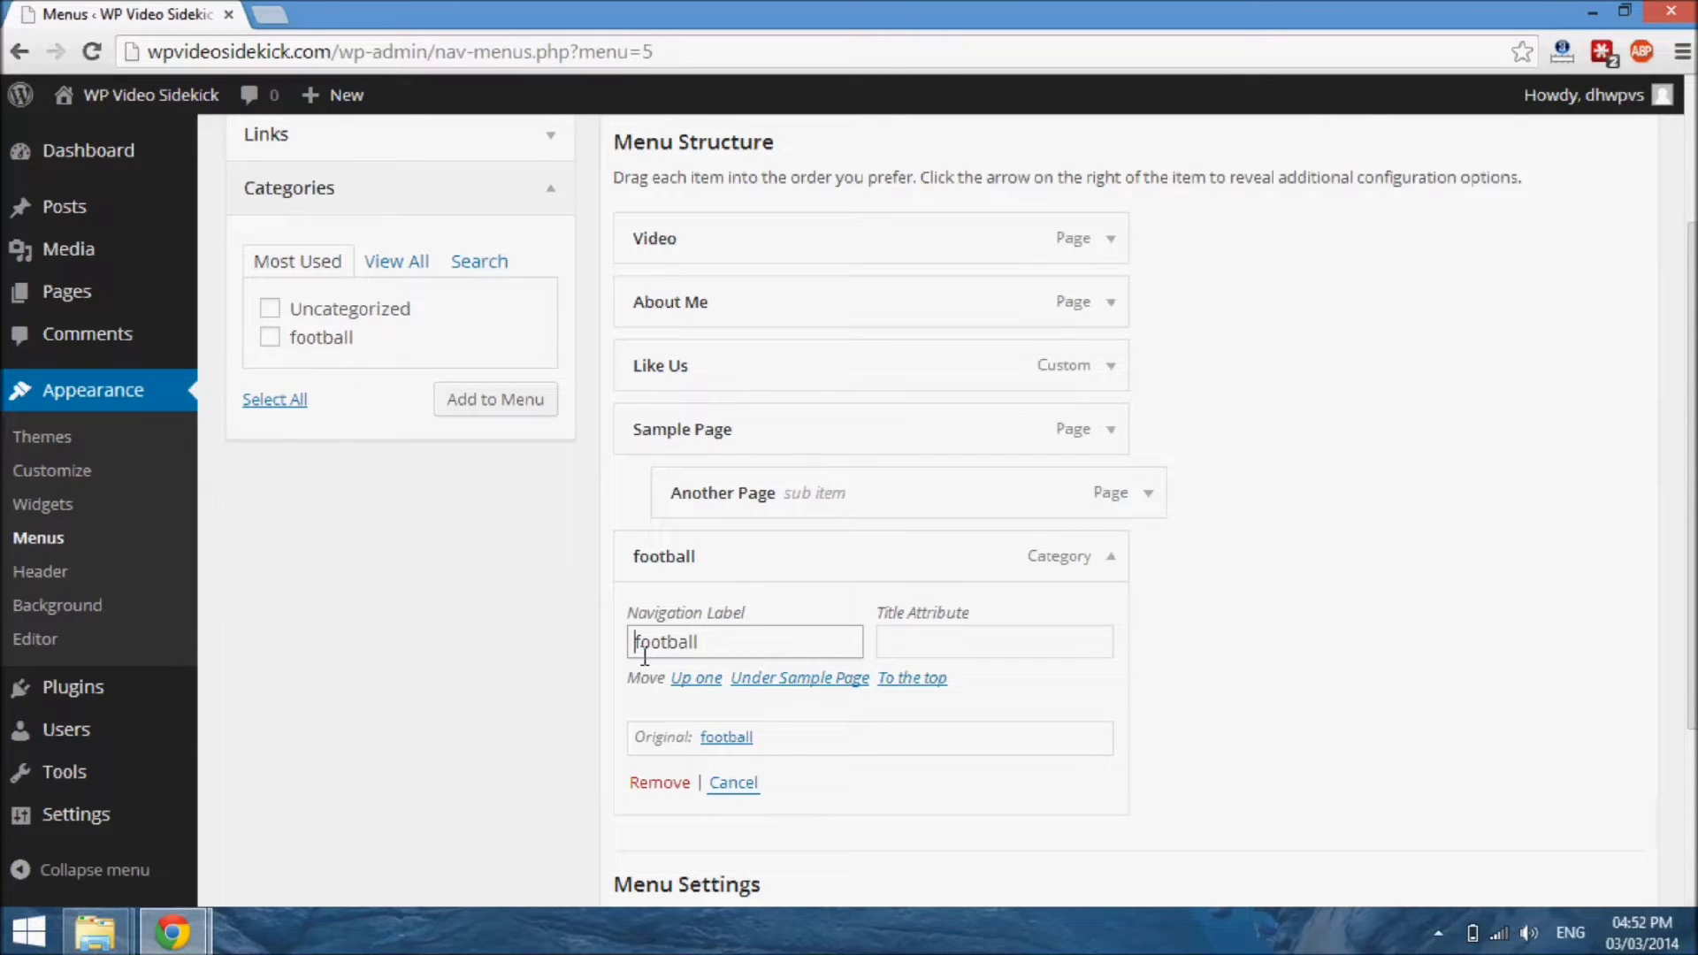
type("F")
key("Delete")
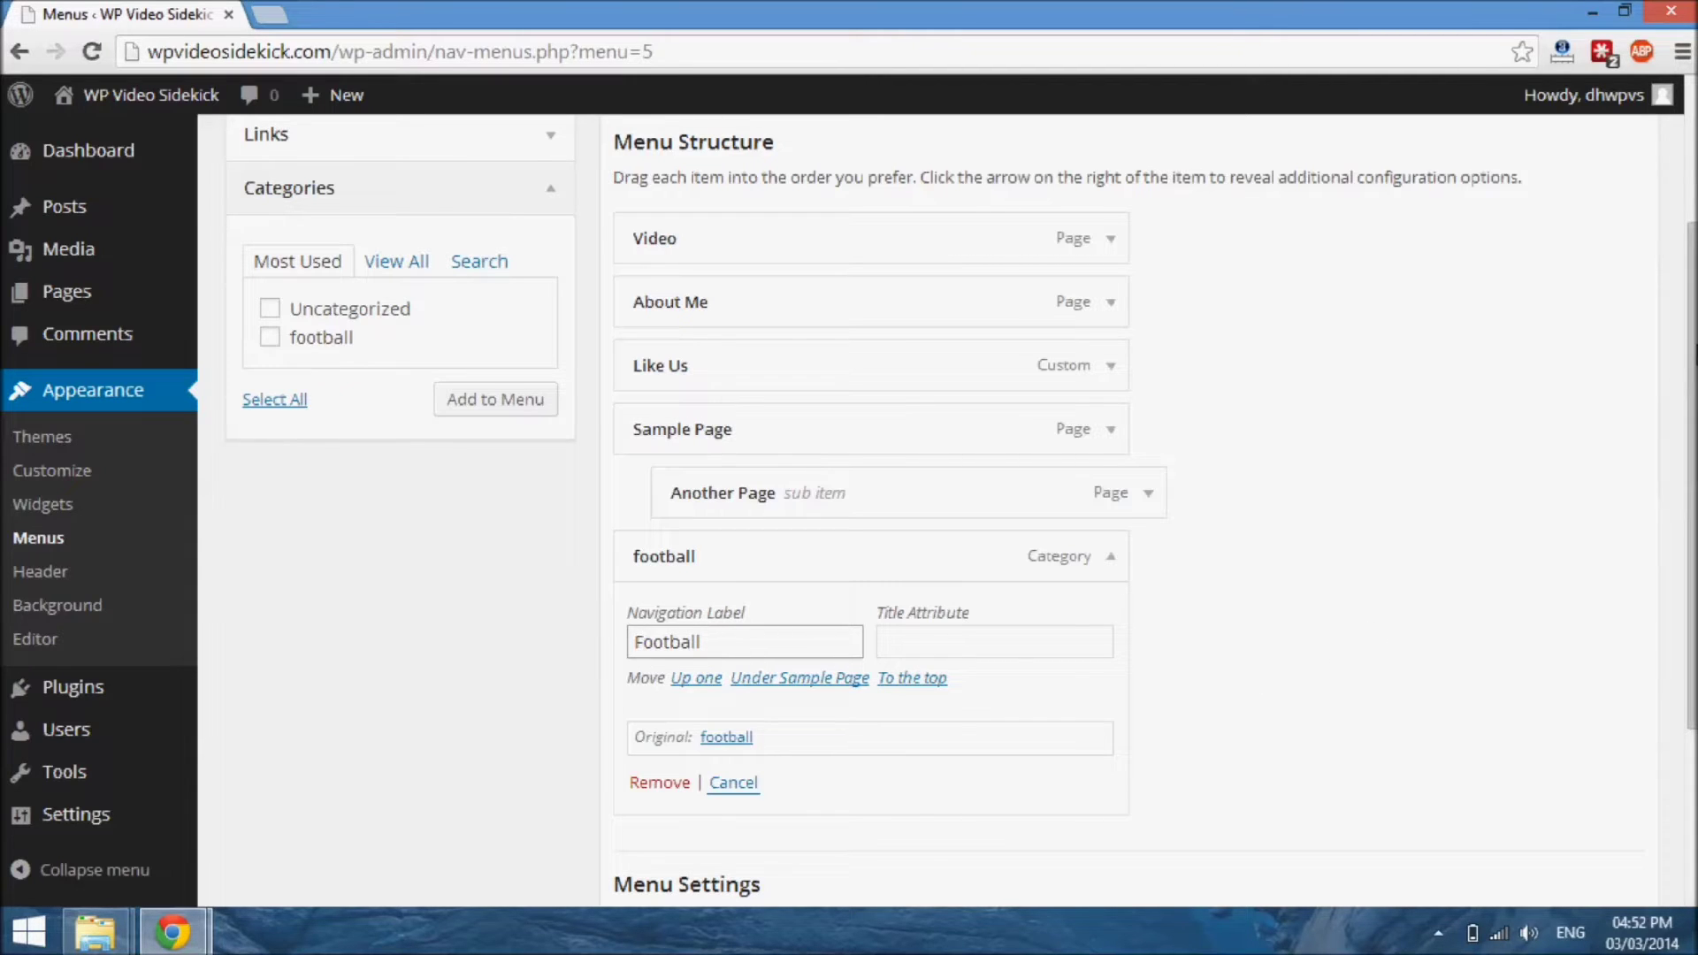
Step: Begin a new custom link for the menu with # as its URL
scroll(1689, 359, "down", 2)
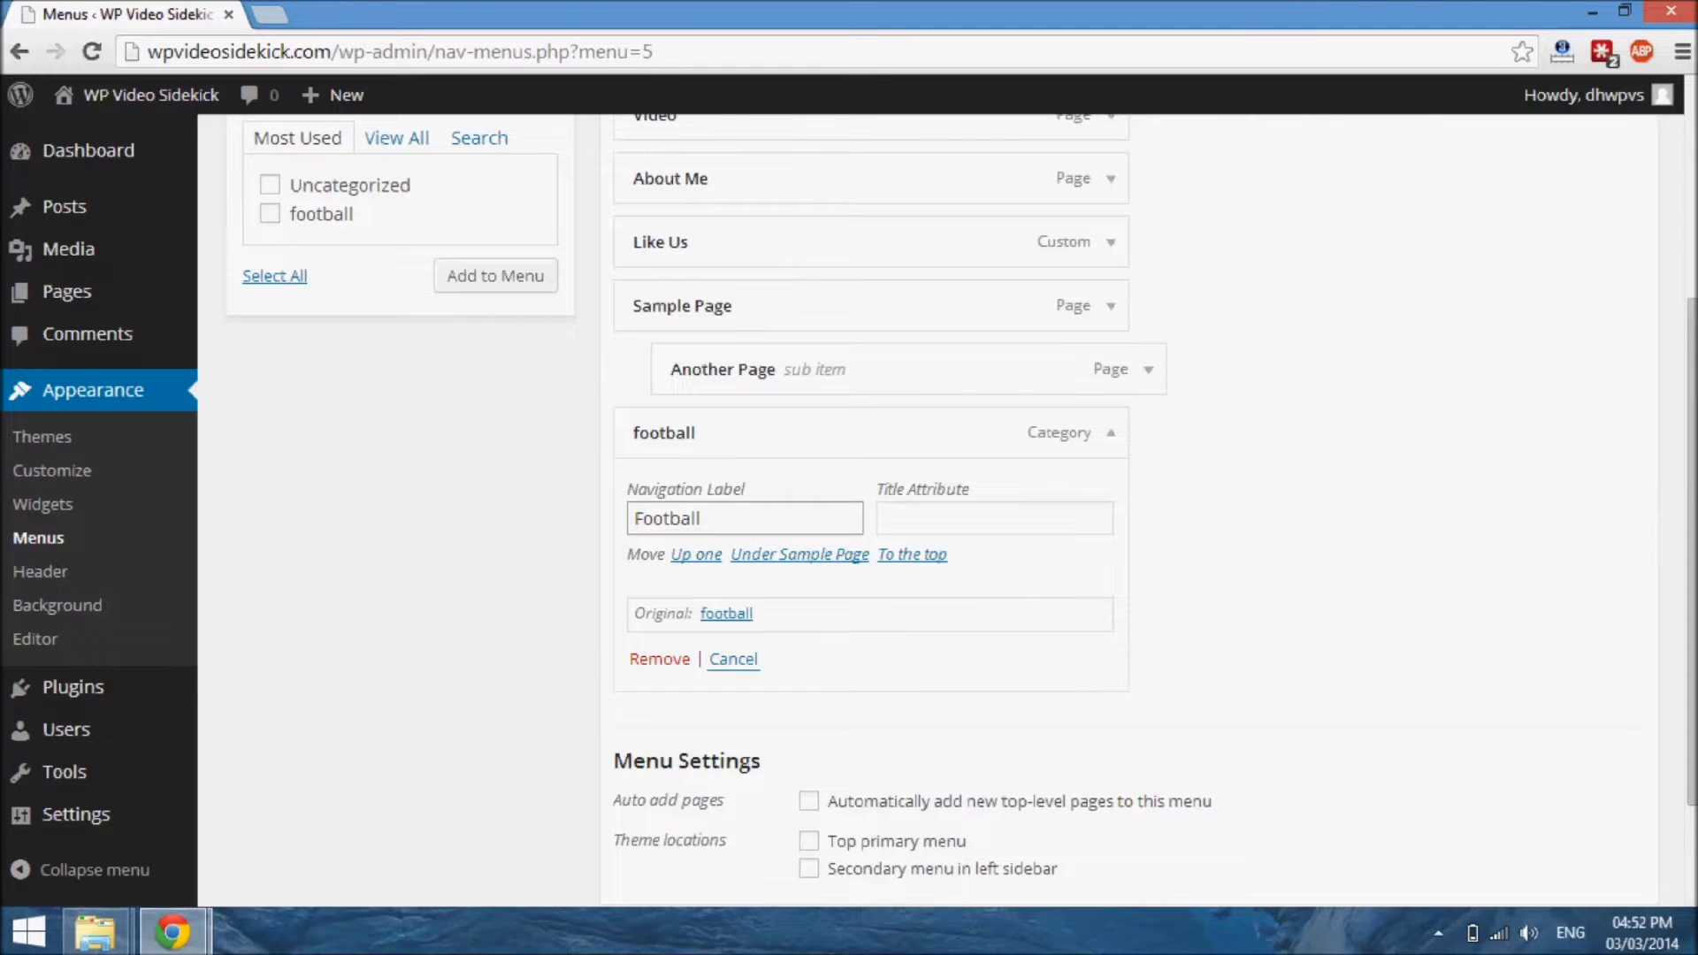
scroll(962, 507, "down", 2)
scroll(962, 507, "up", 3)
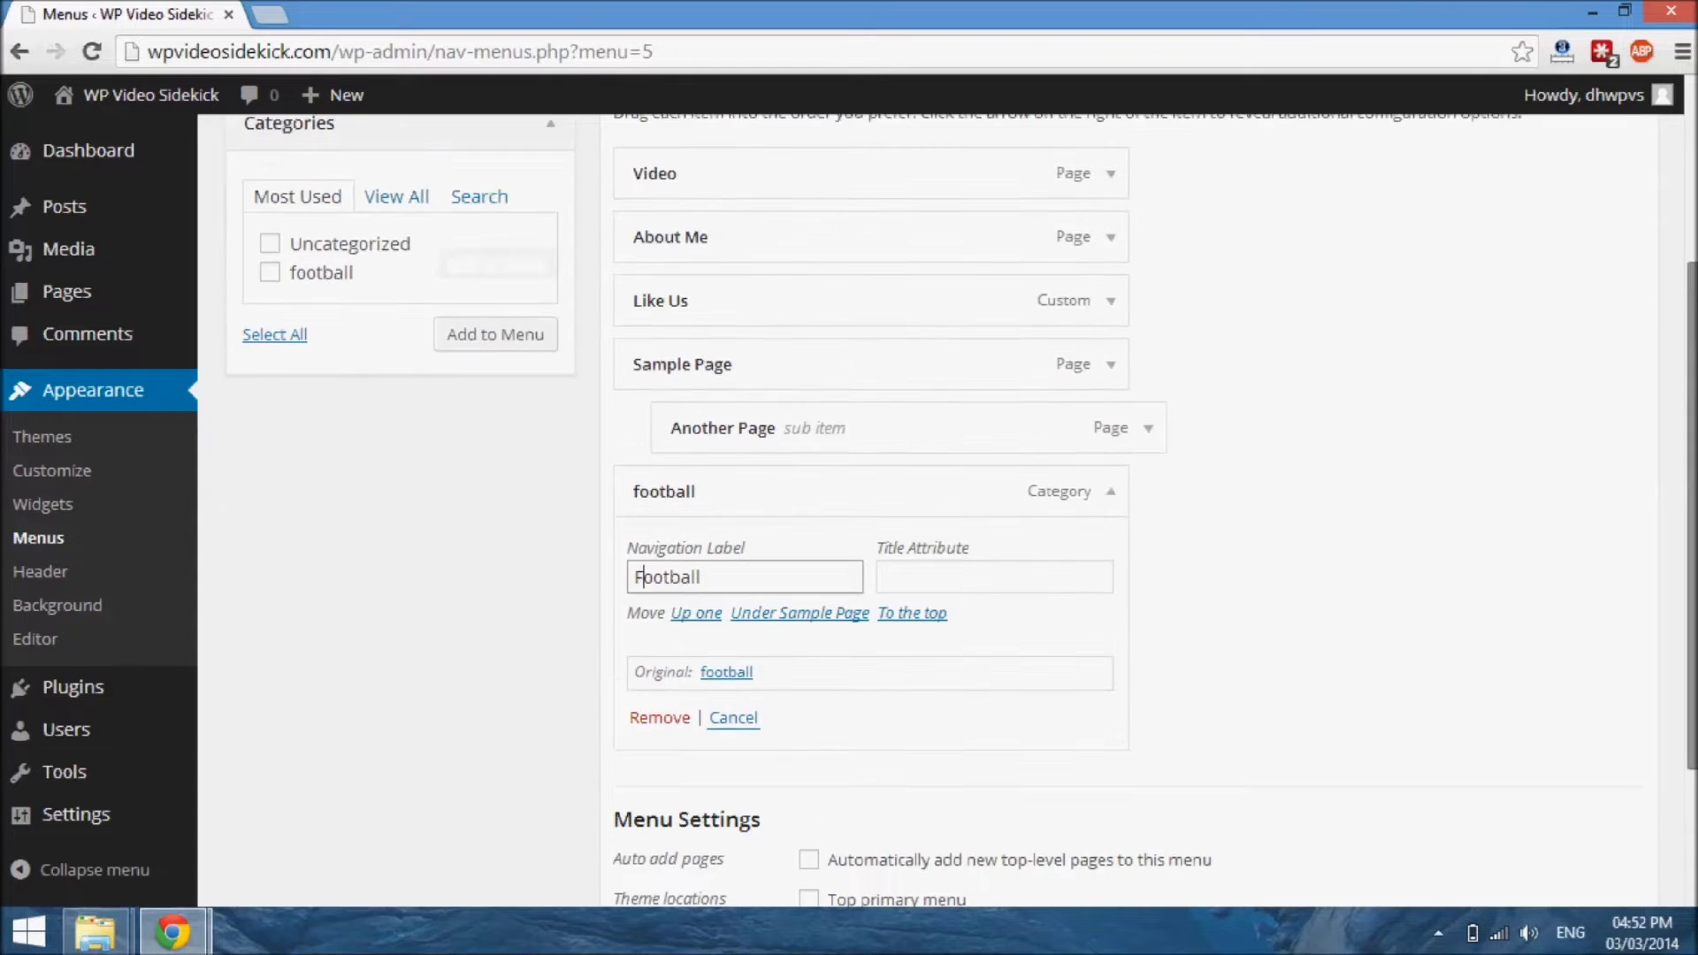
scroll(961, 507, "up", 2)
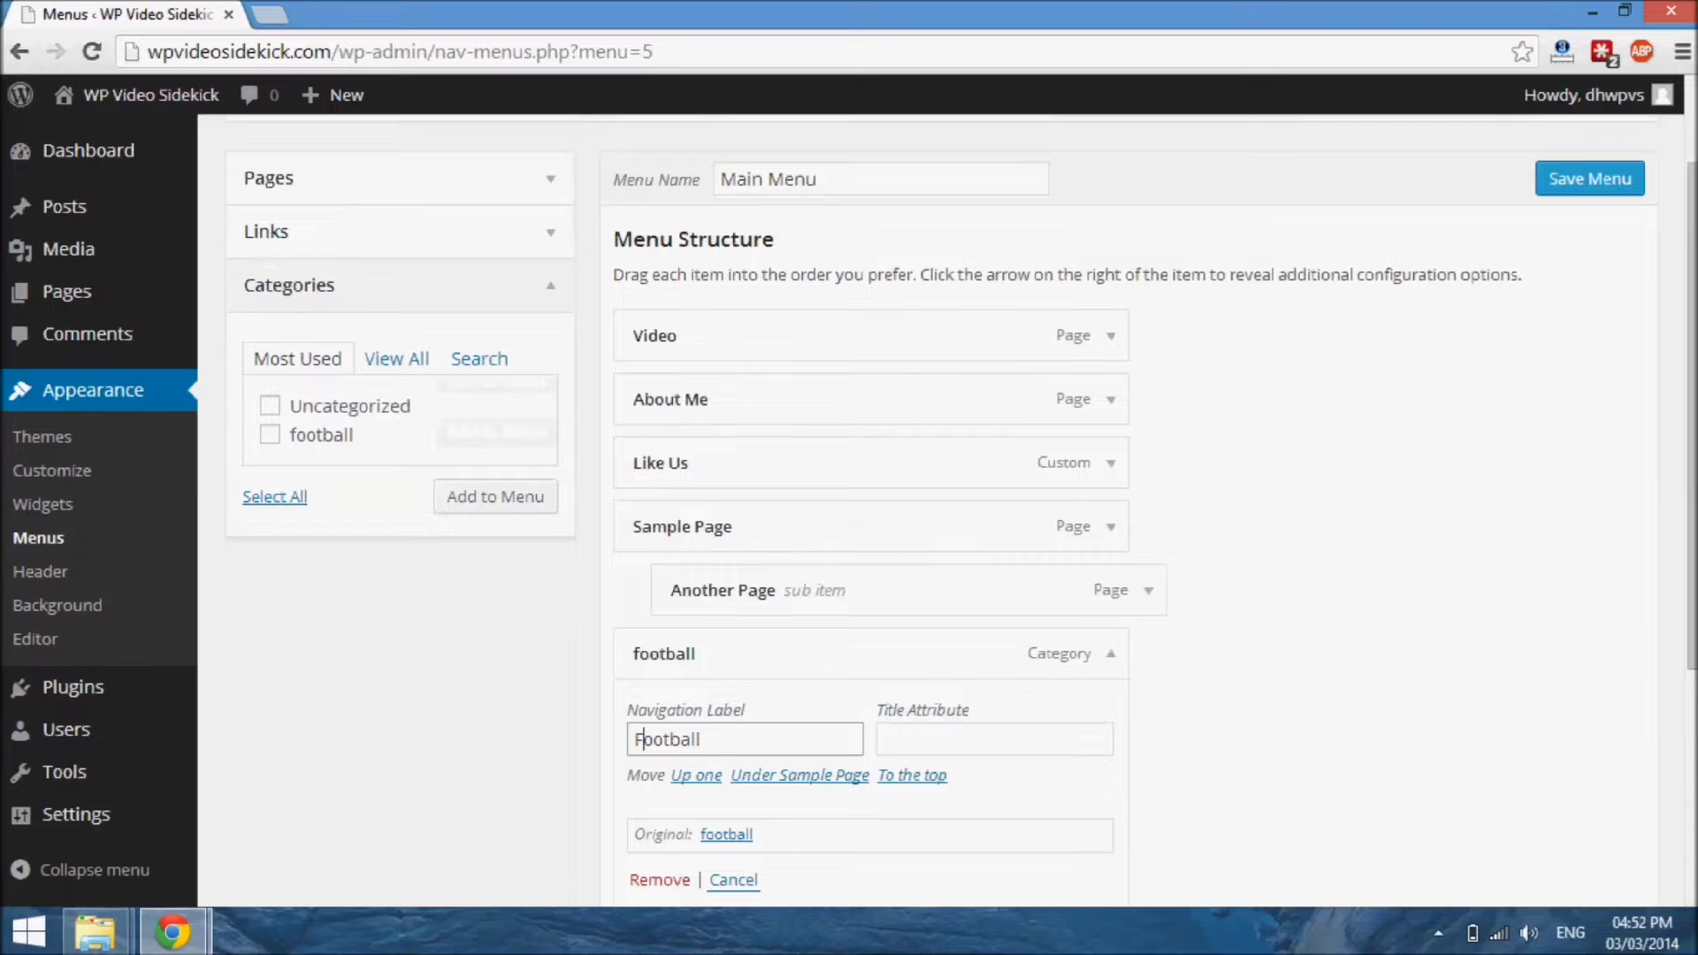
scroll(900, 404, "up", 2)
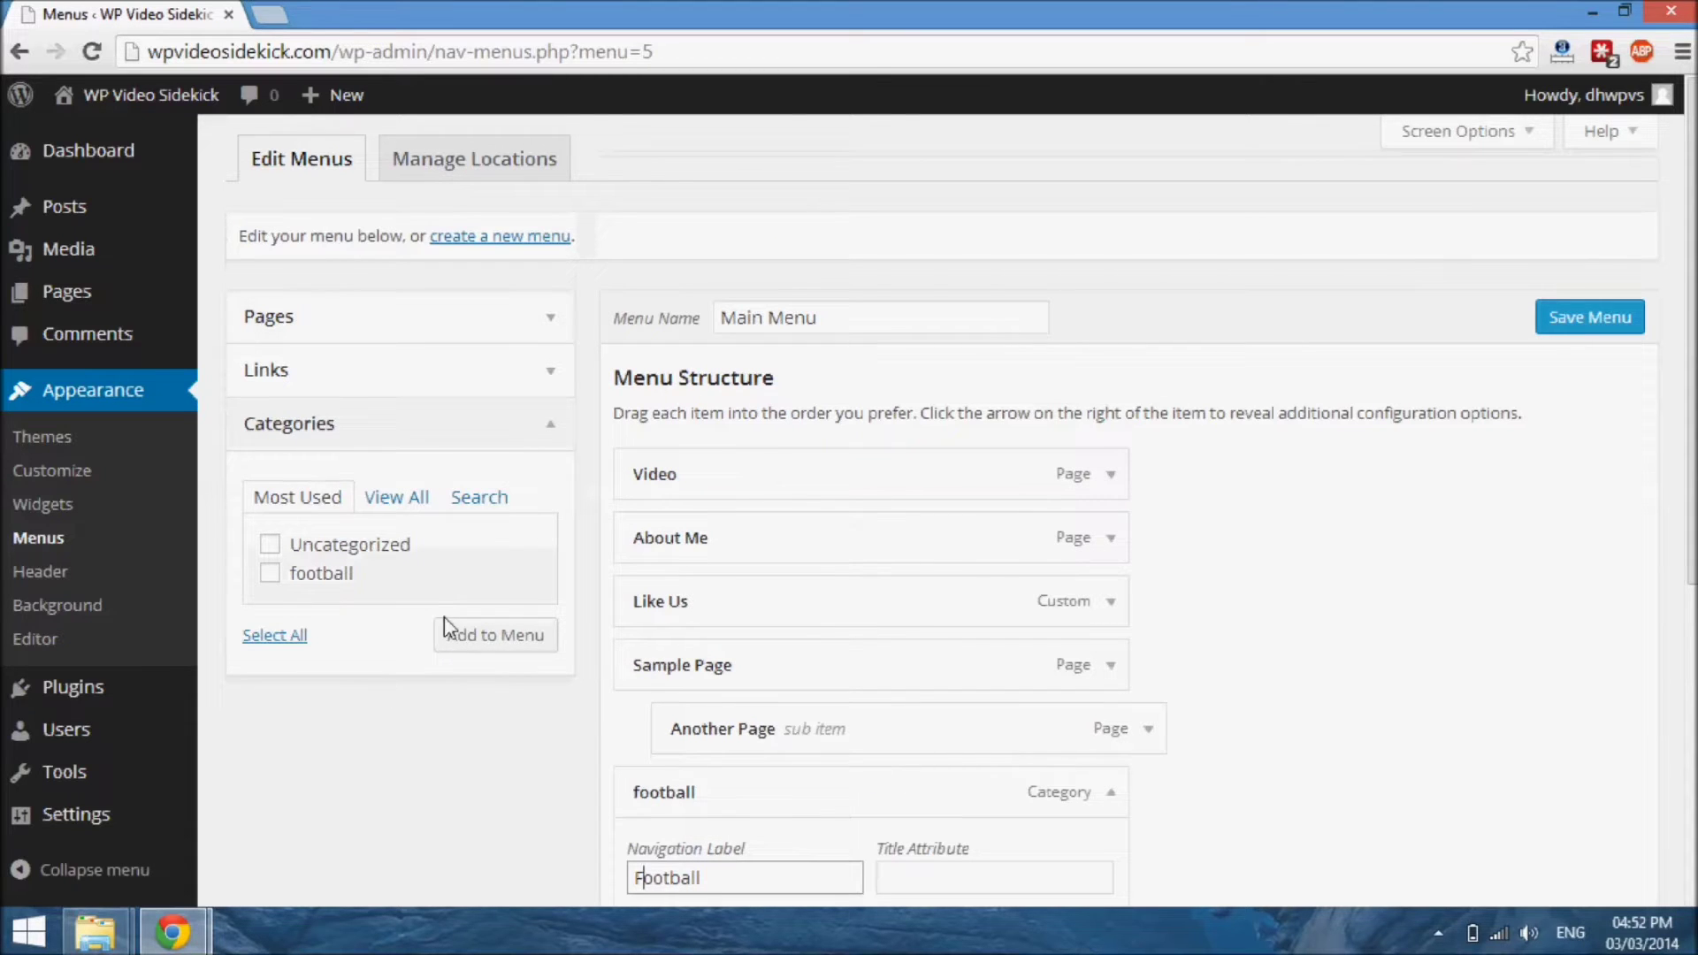
left_click(553, 428)
left_click(554, 372)
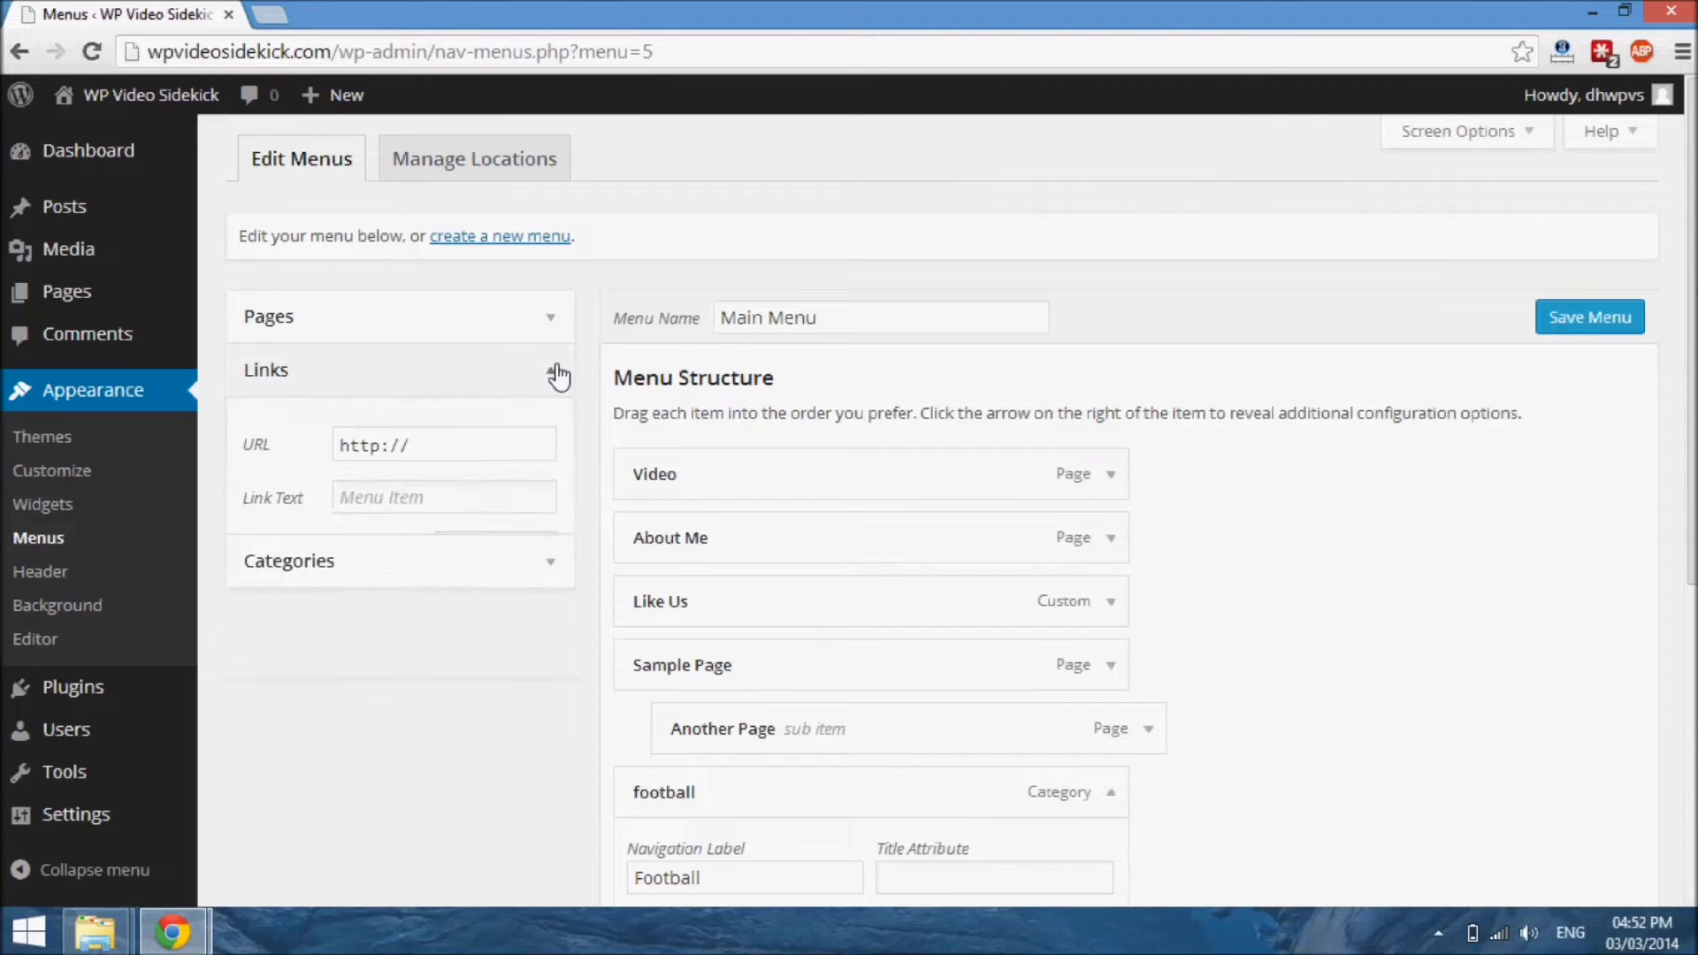
left_click(441, 470)
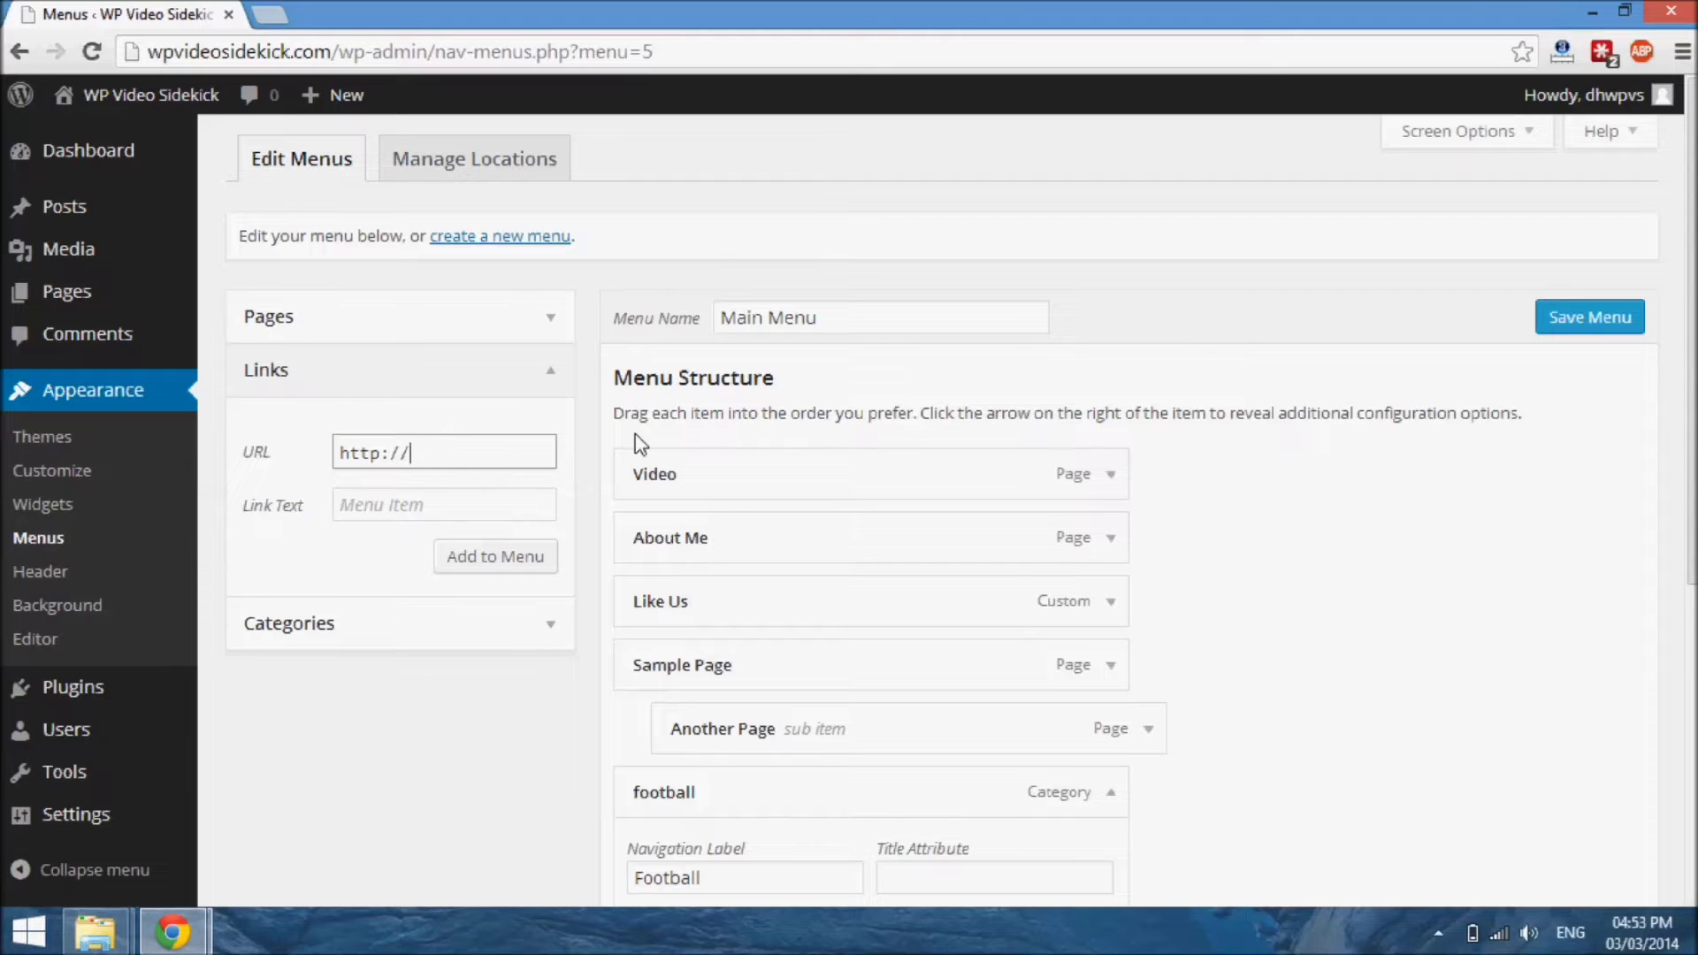
key("BackSpace")
key("BackSpace")
key("BackSpace")
key("BackSpace")
key("BackSpace")
key("BackSpace")
key("BackSpace")
type("#")
Step: Set the custom link's text to Services and add it to the menu
left_click(400, 520)
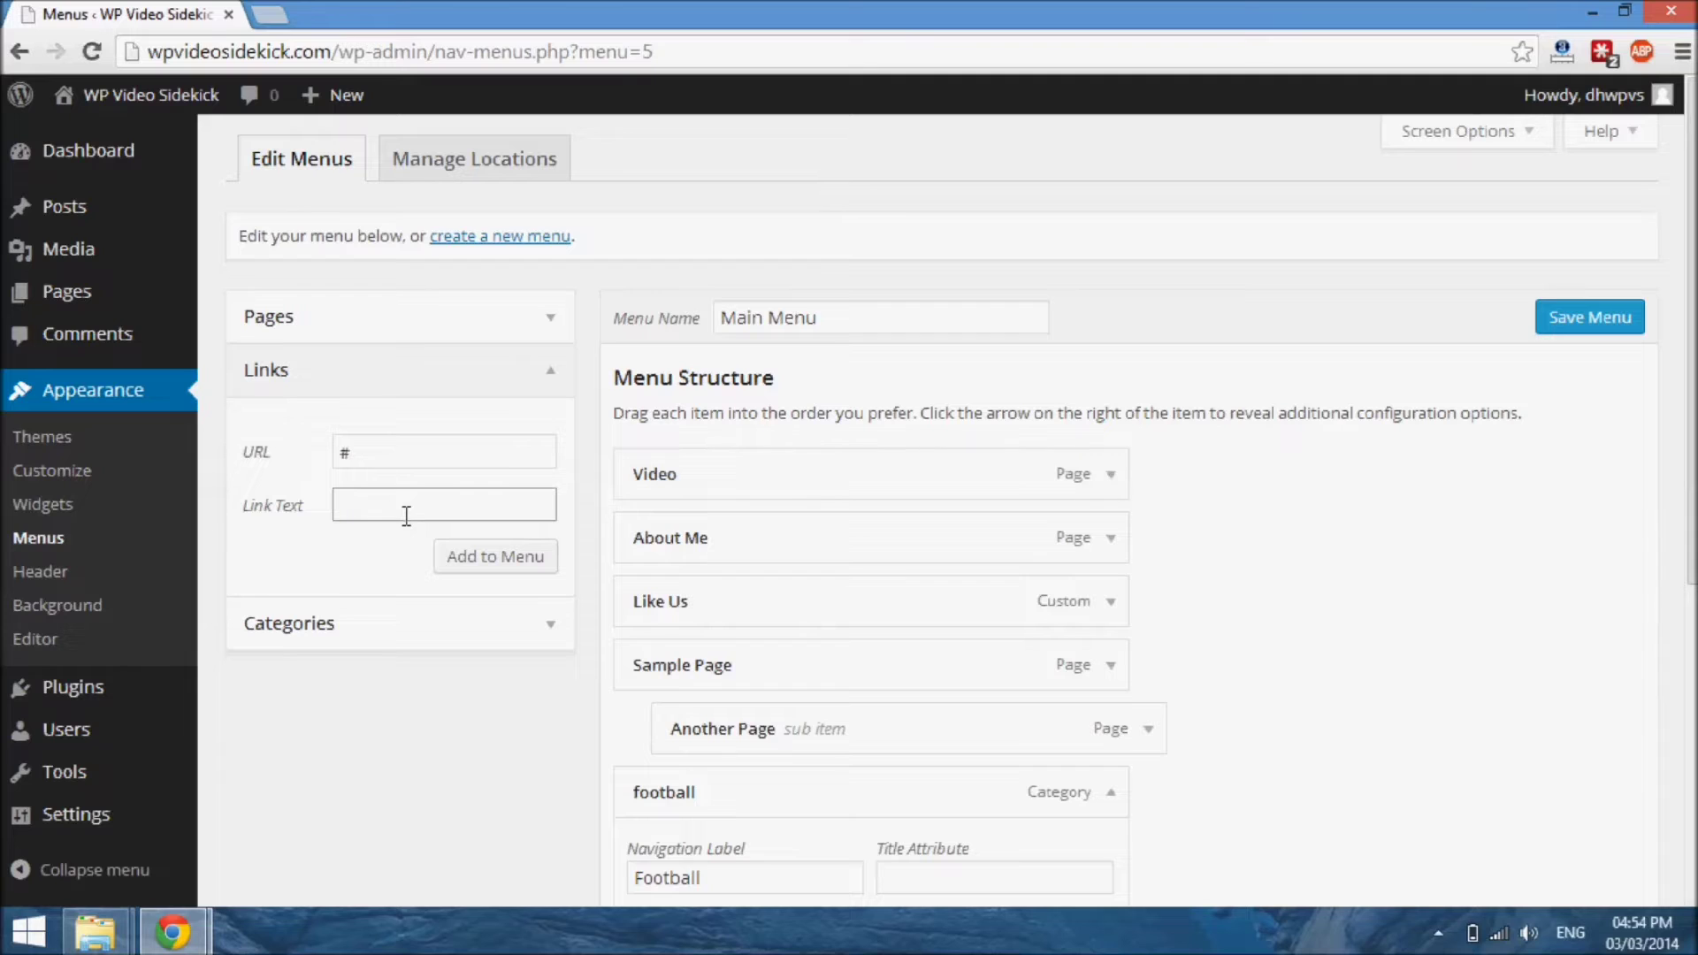
type("Services")
left_click(493, 557)
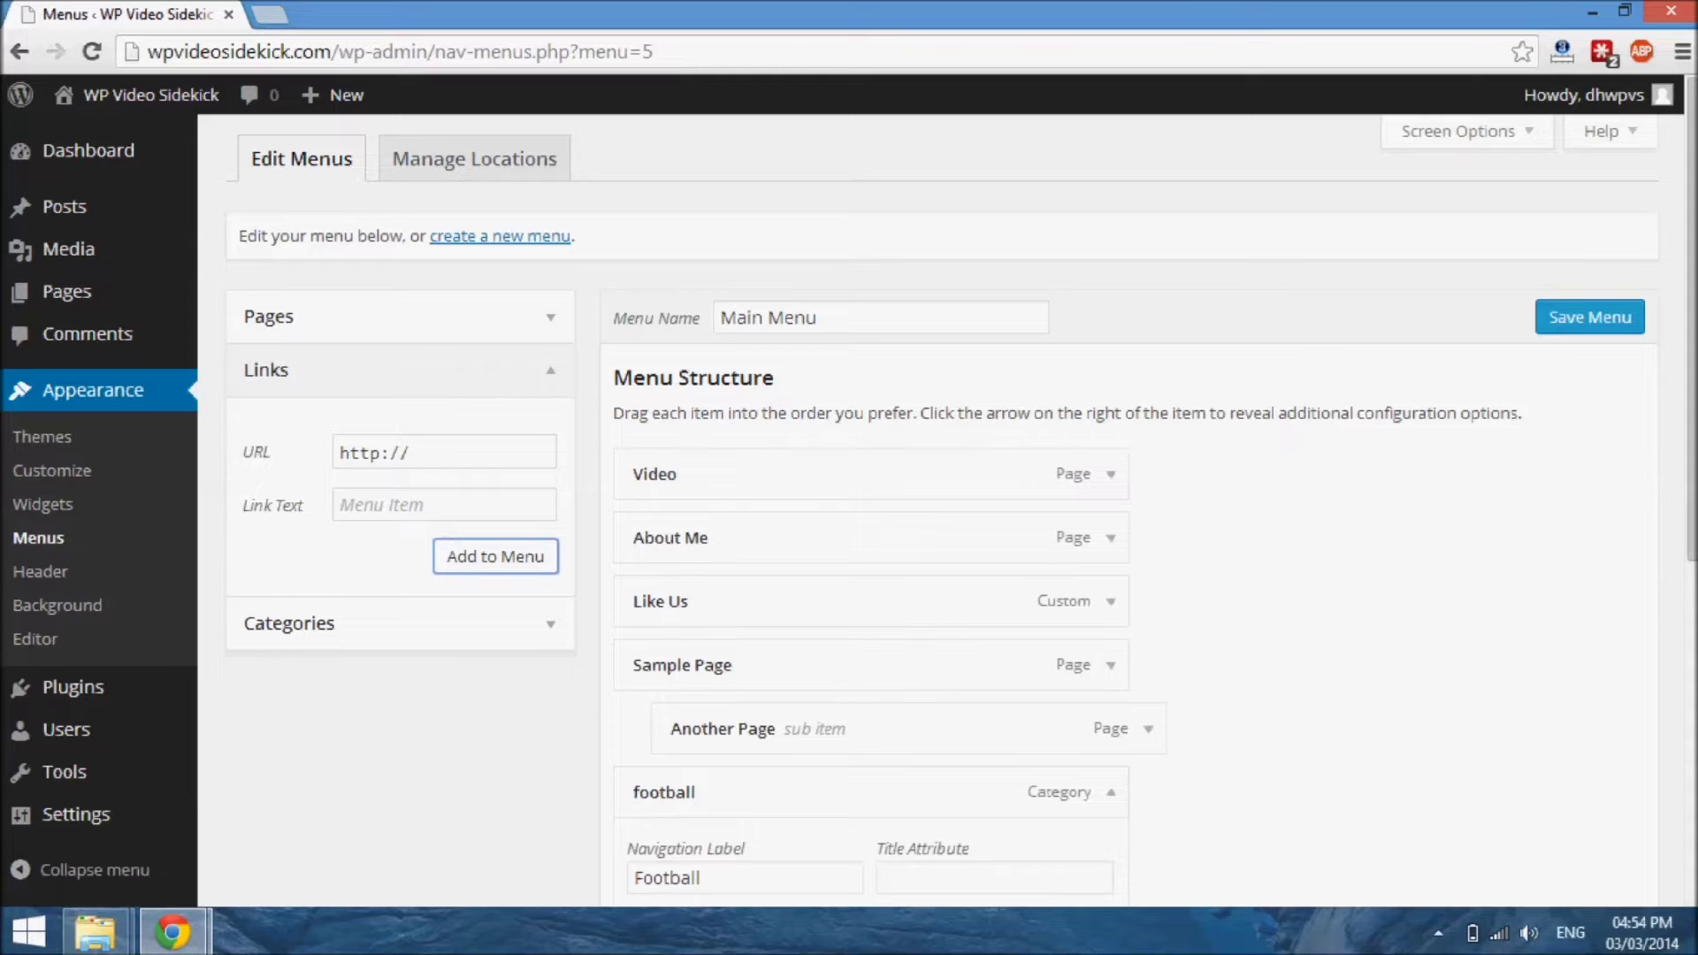
Step: Collapse the football item's settings and move the Video page below Services as its sub item
scroll(961, 494, "down", 2)
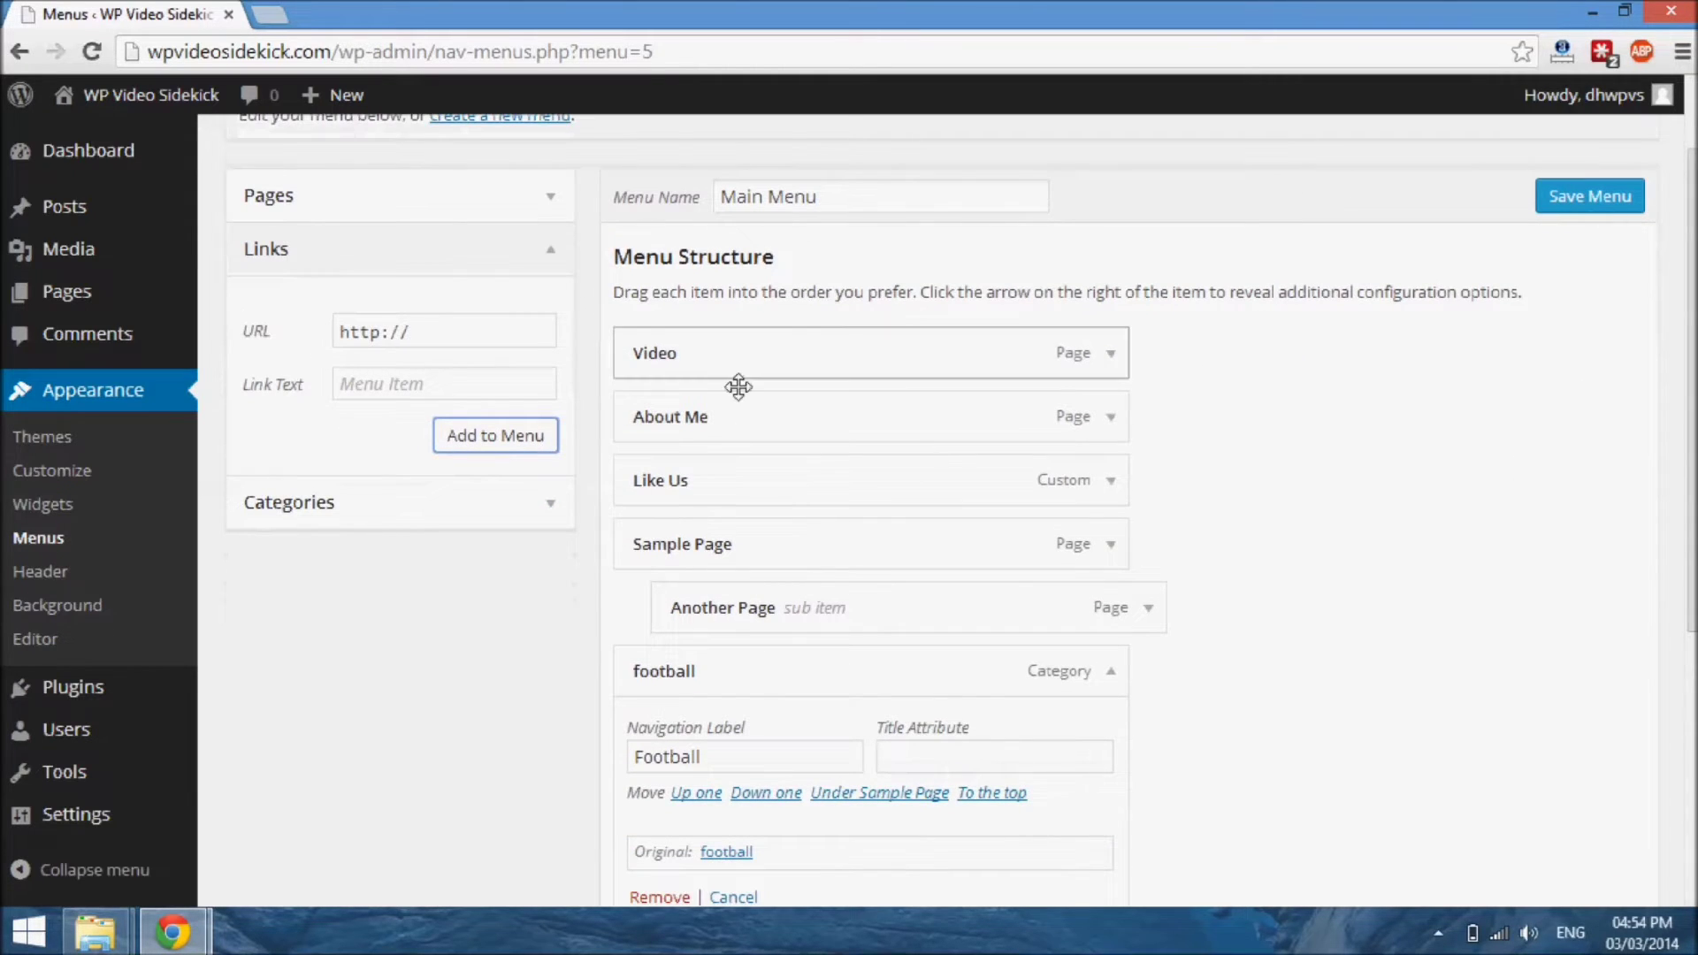
scroll(738, 504, "down", 3)
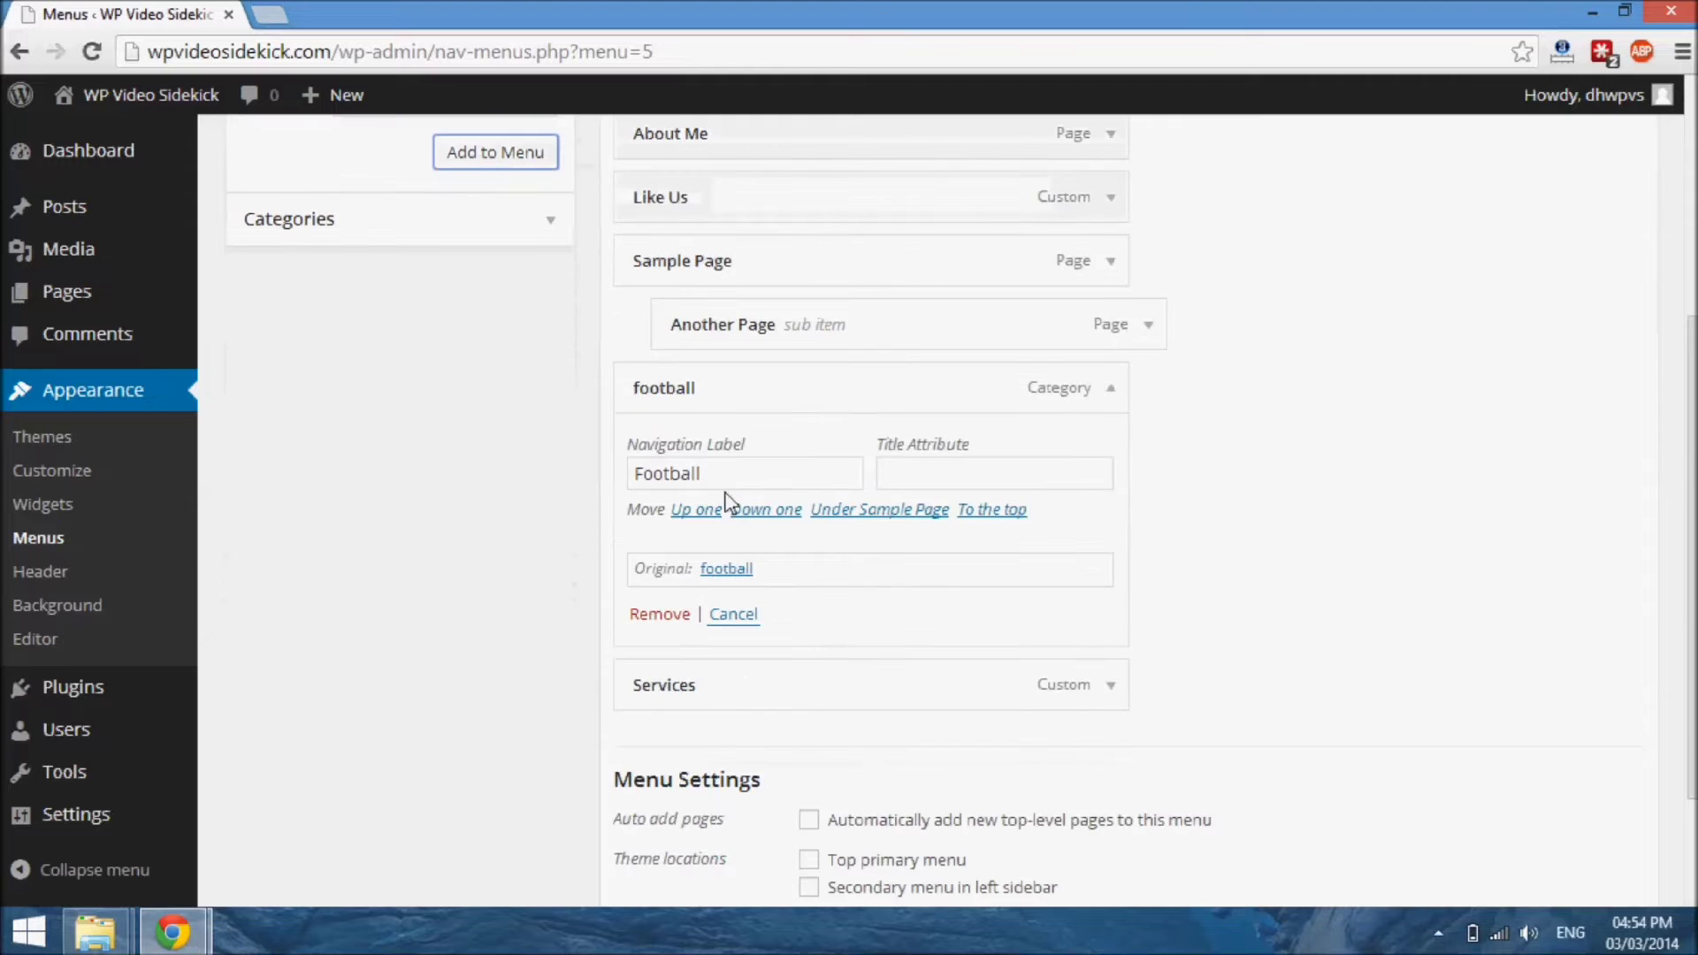
left_click(1111, 390)
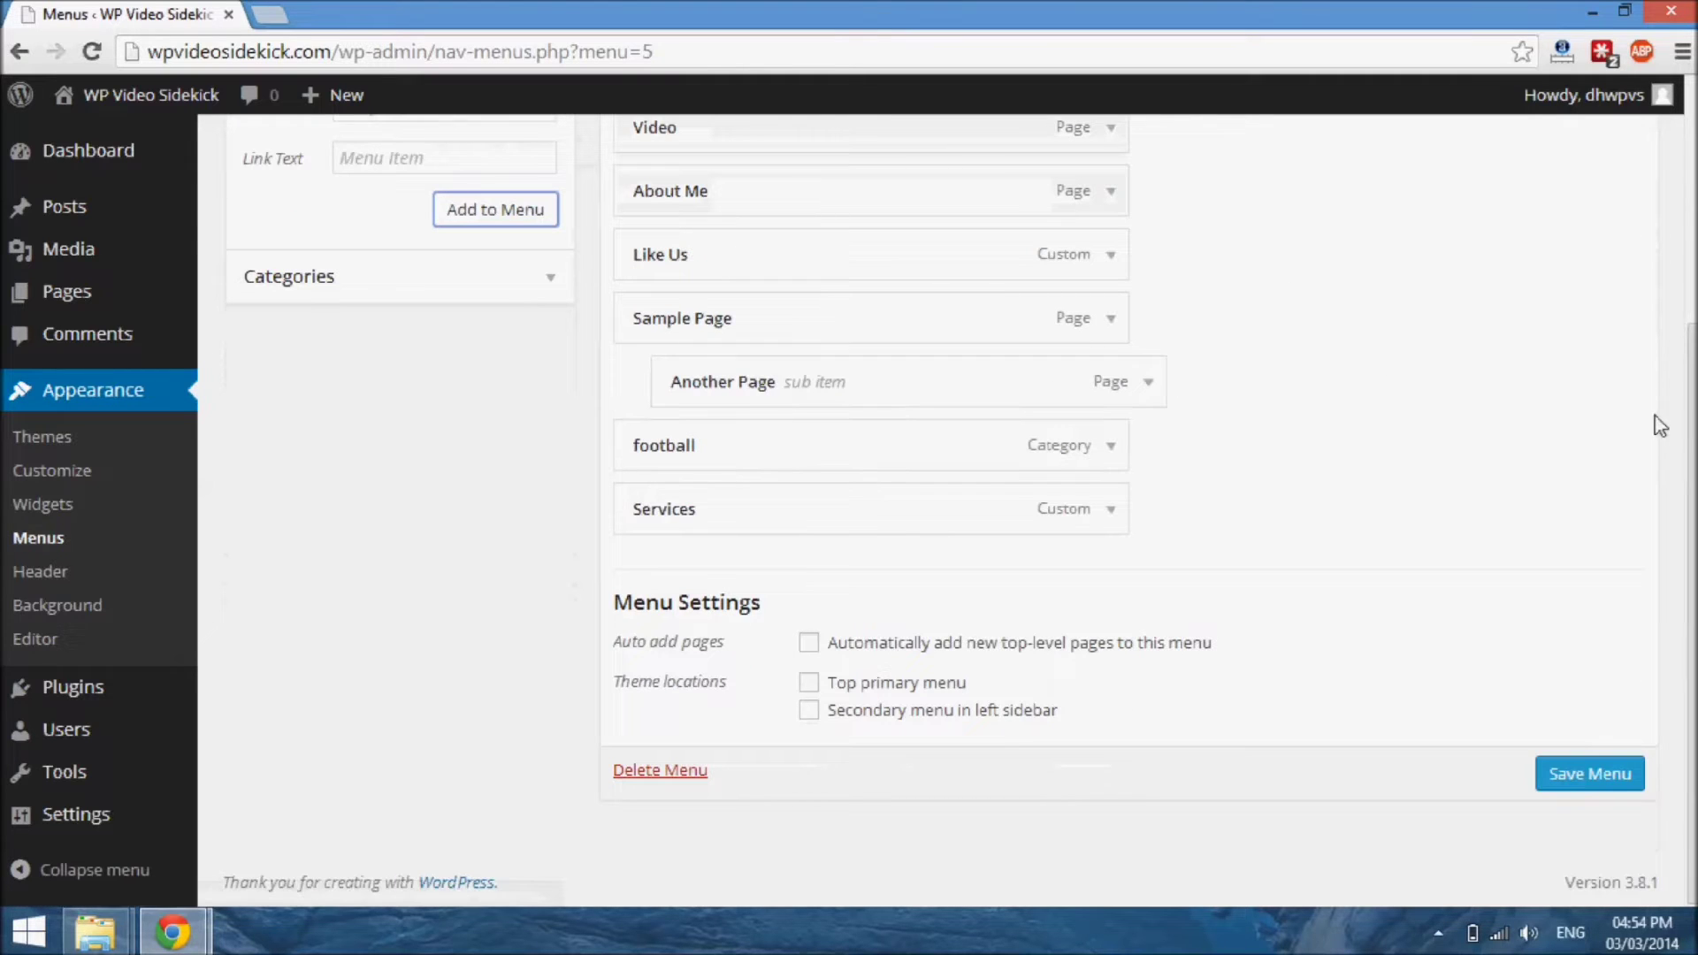
left_click_drag(1687, 394, 1689, 355)
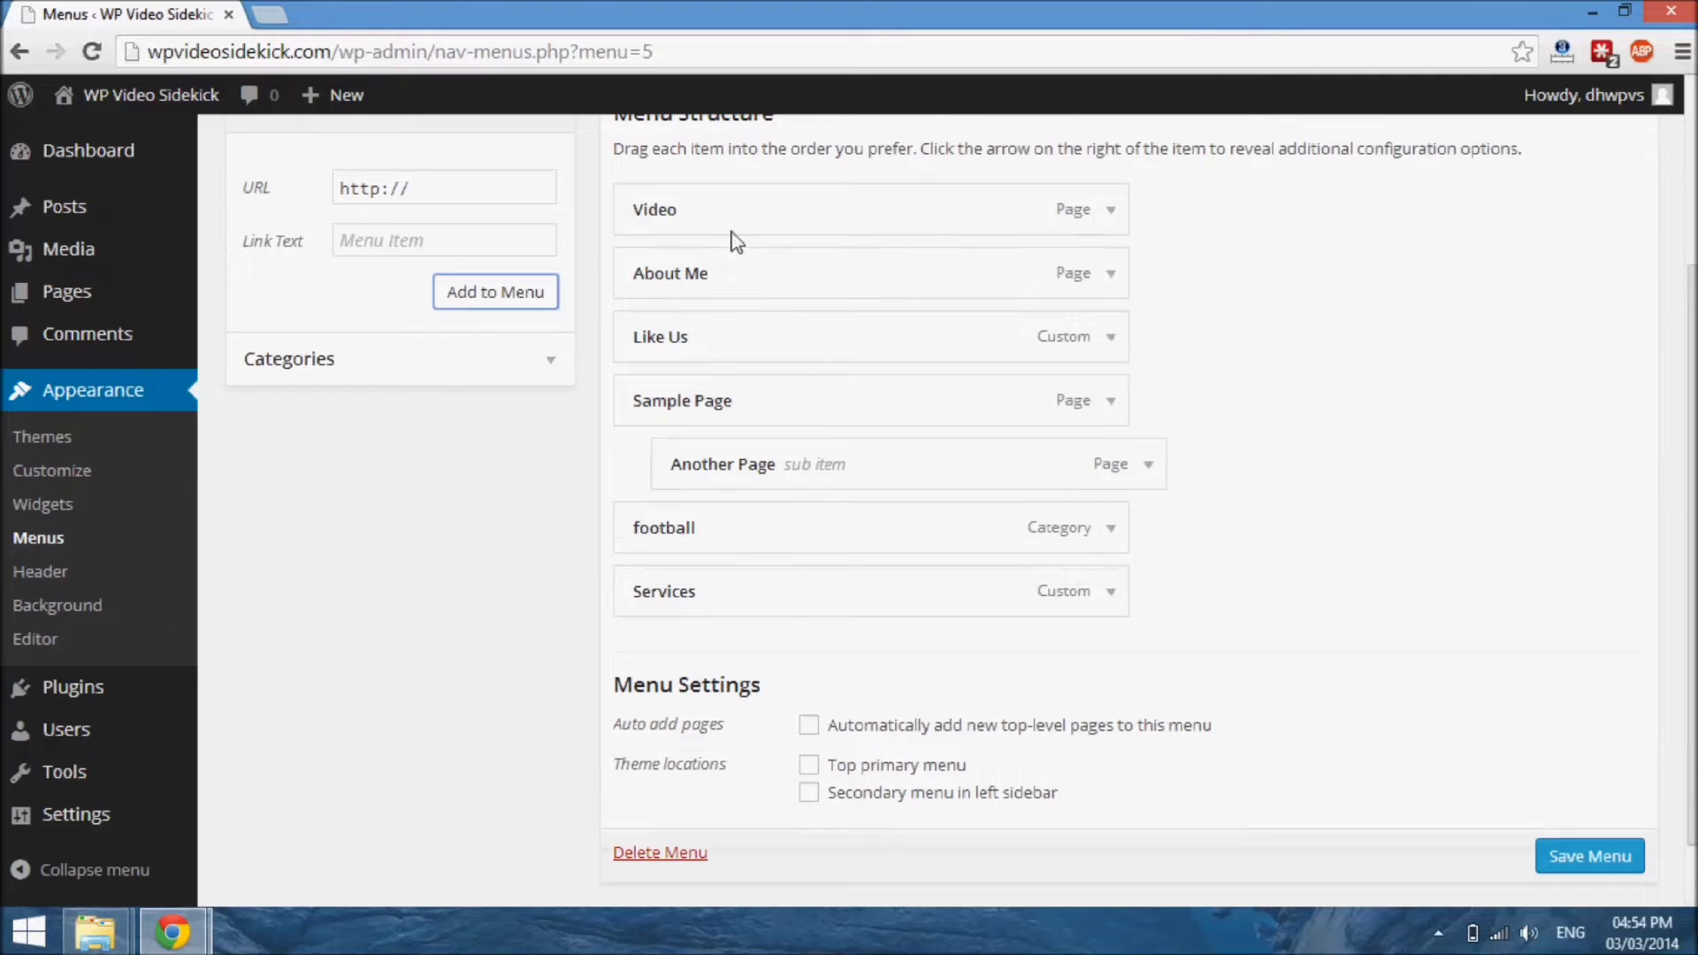
left_click_drag(752, 226, 751, 614)
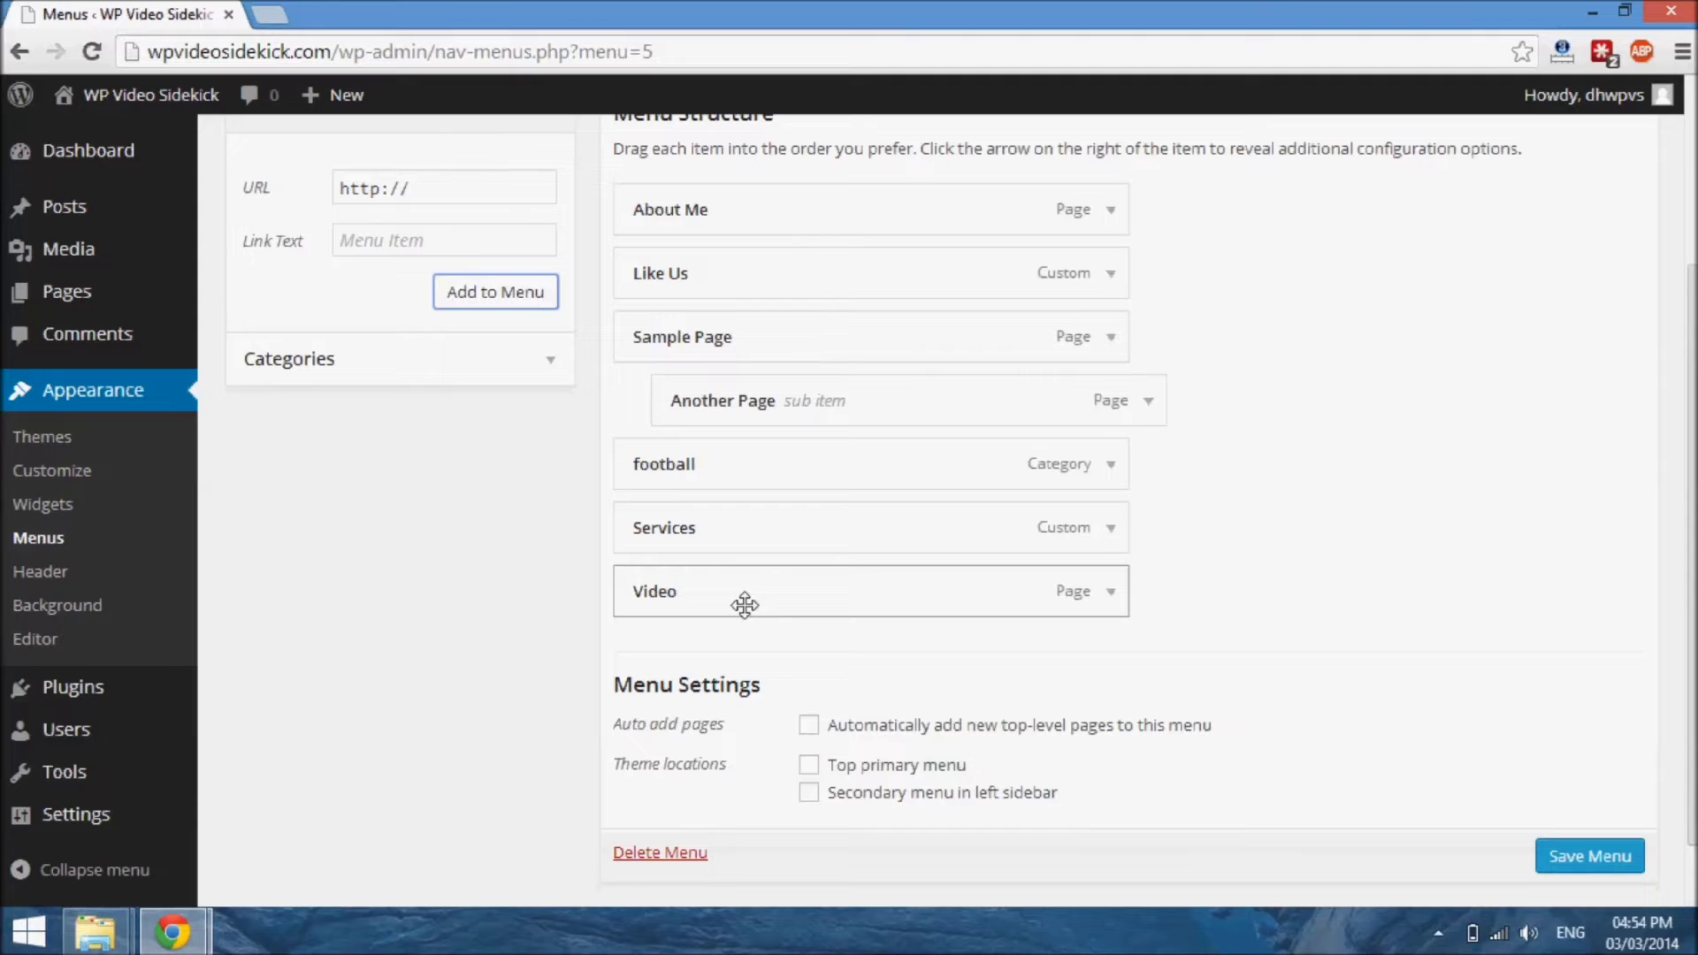
left_click_drag(745, 605, 802, 604)
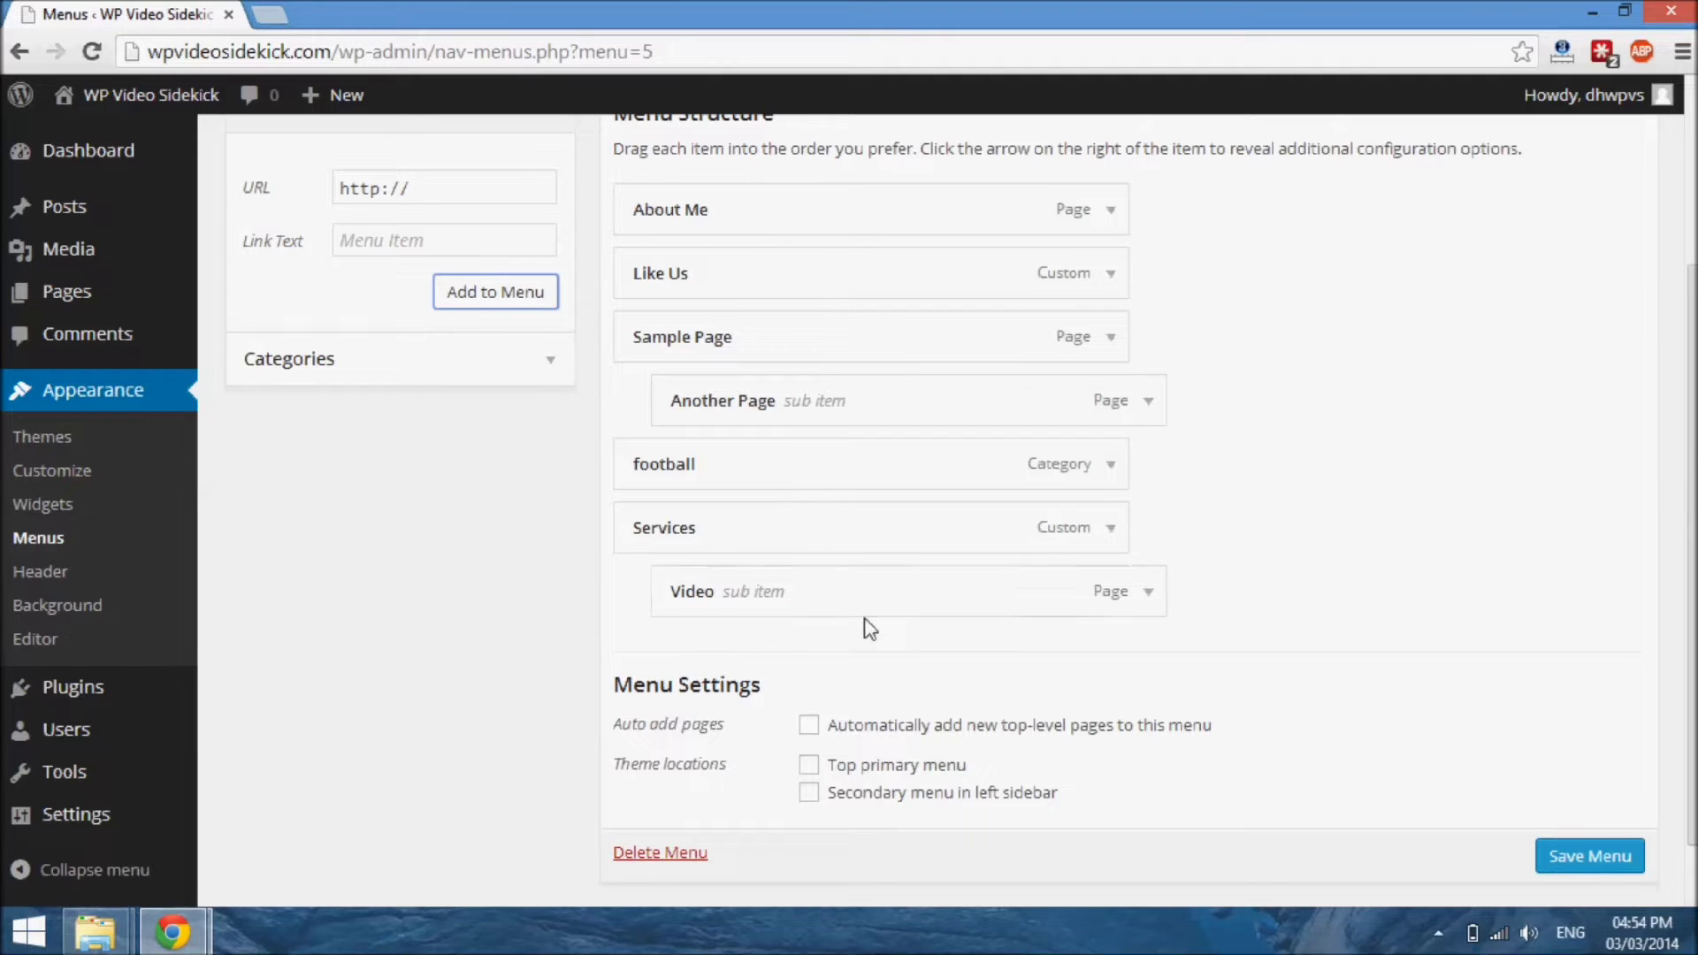
Step: Assign Main Menu to the Top primary menu theme location and save the menu
scroll(961, 510, "down", 2)
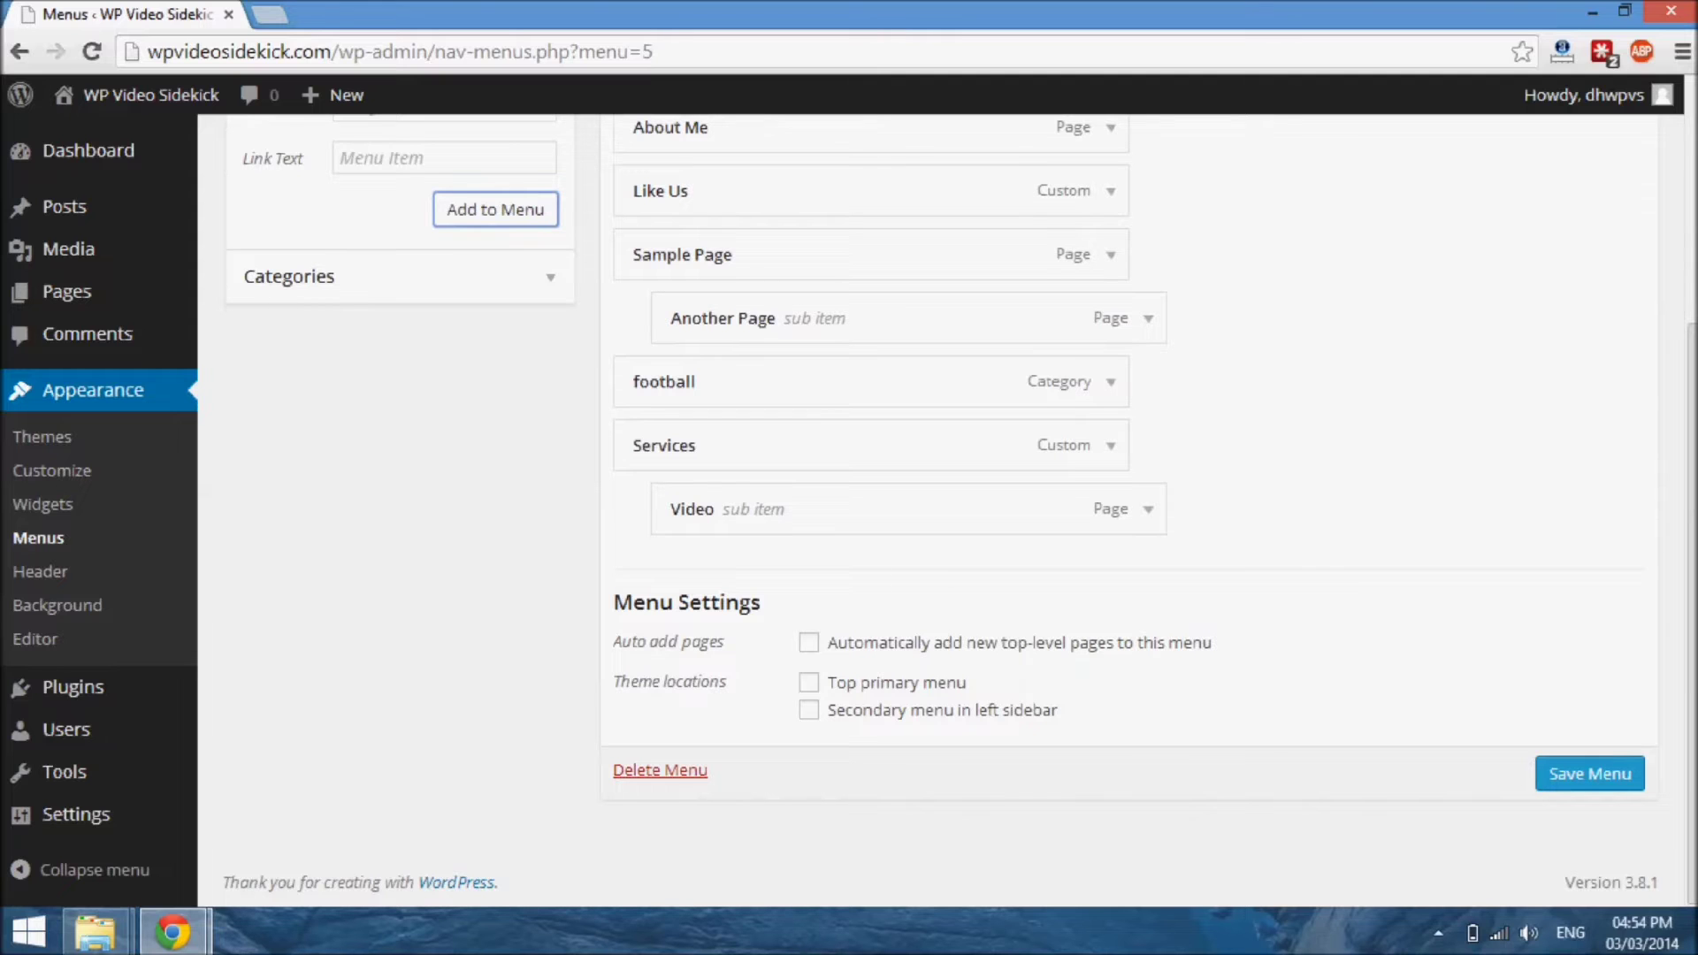
scroll(961, 510, "up", 4)
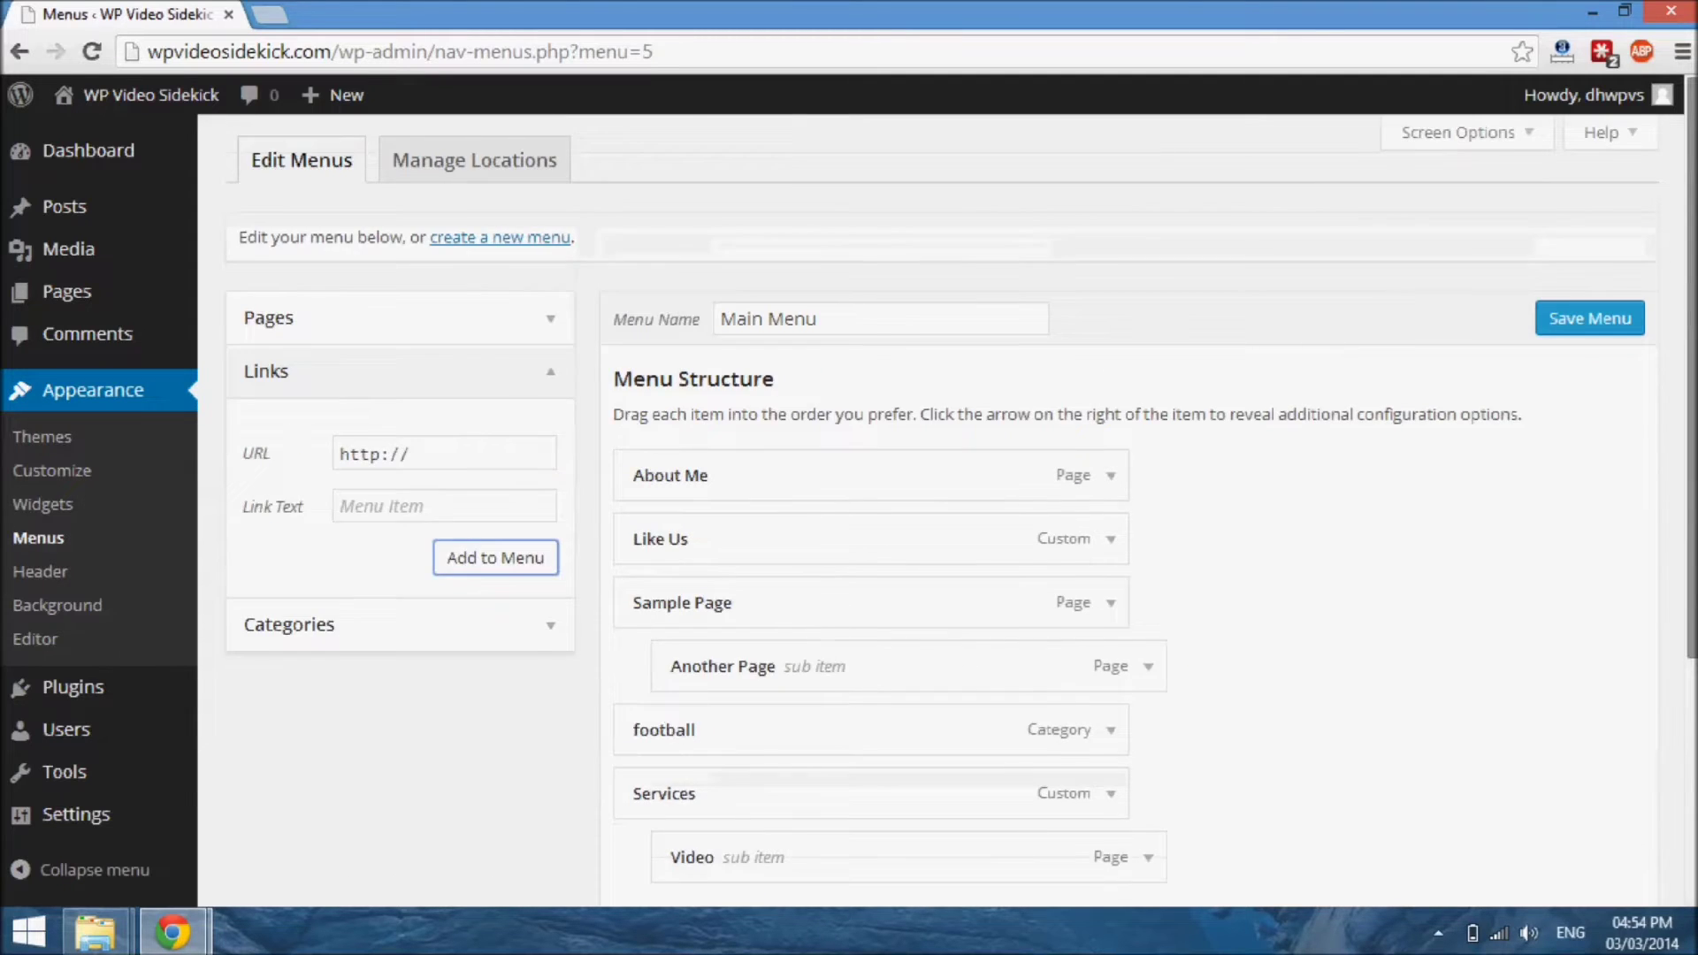
scroll(961, 510, "down", 4)
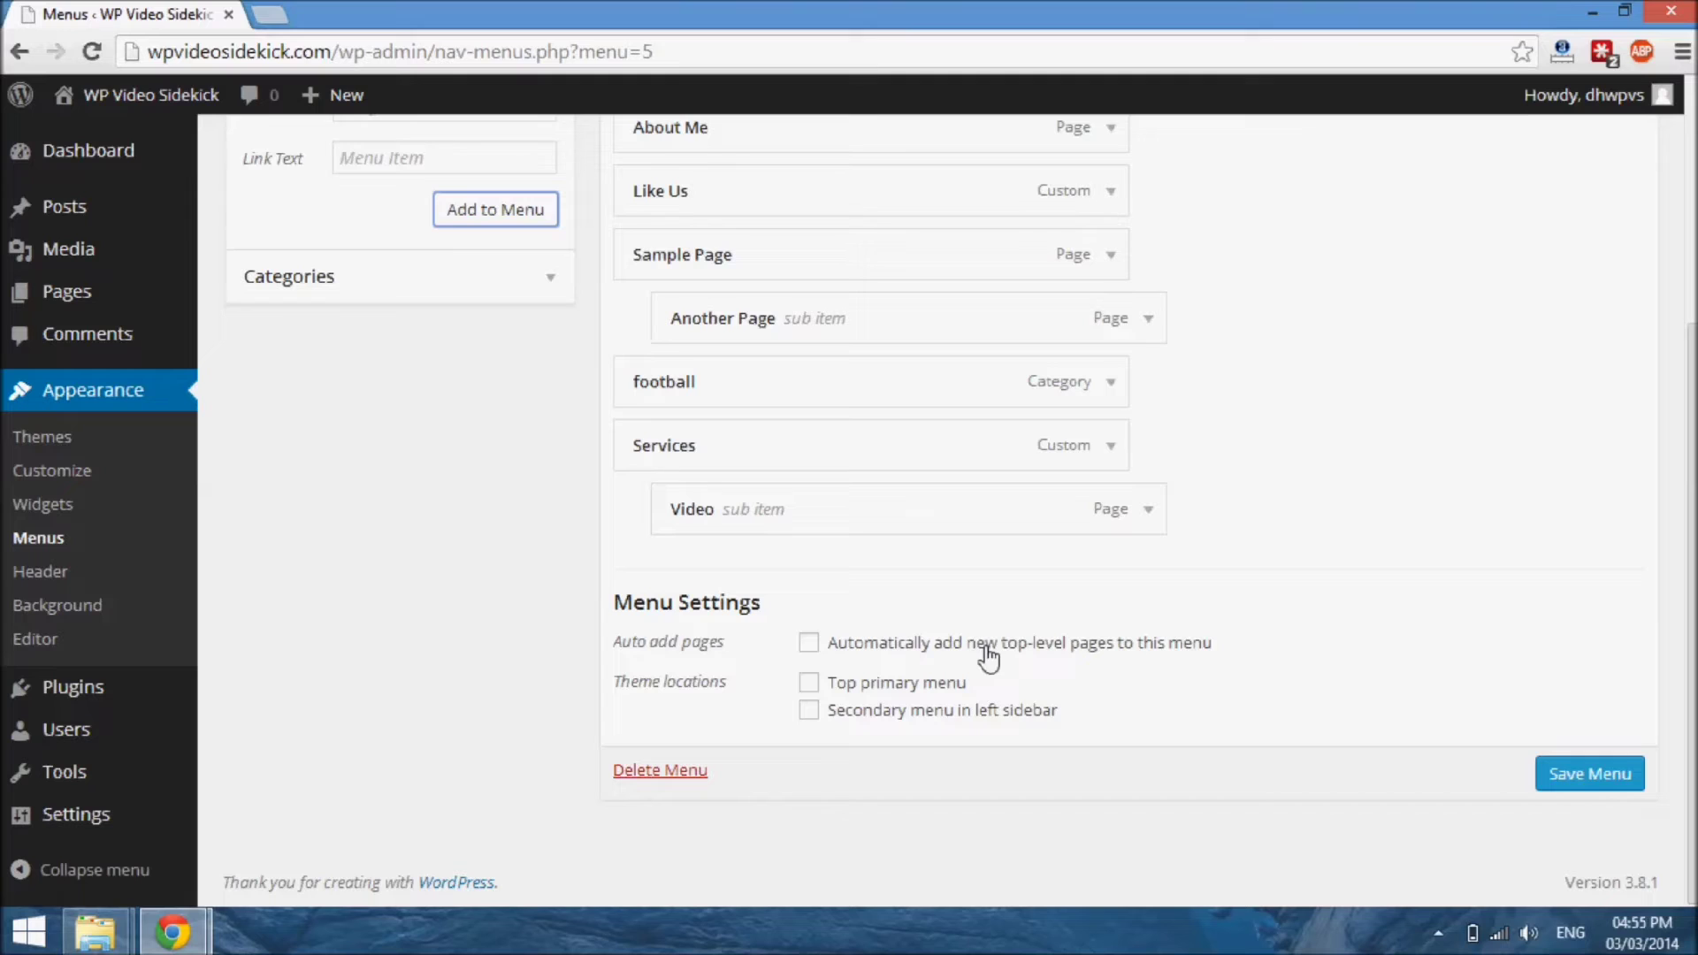
left_click(809, 683)
left_click_drag(1691, 348, 1673, 135)
left_click_drag(1682, 212, 1690, 462)
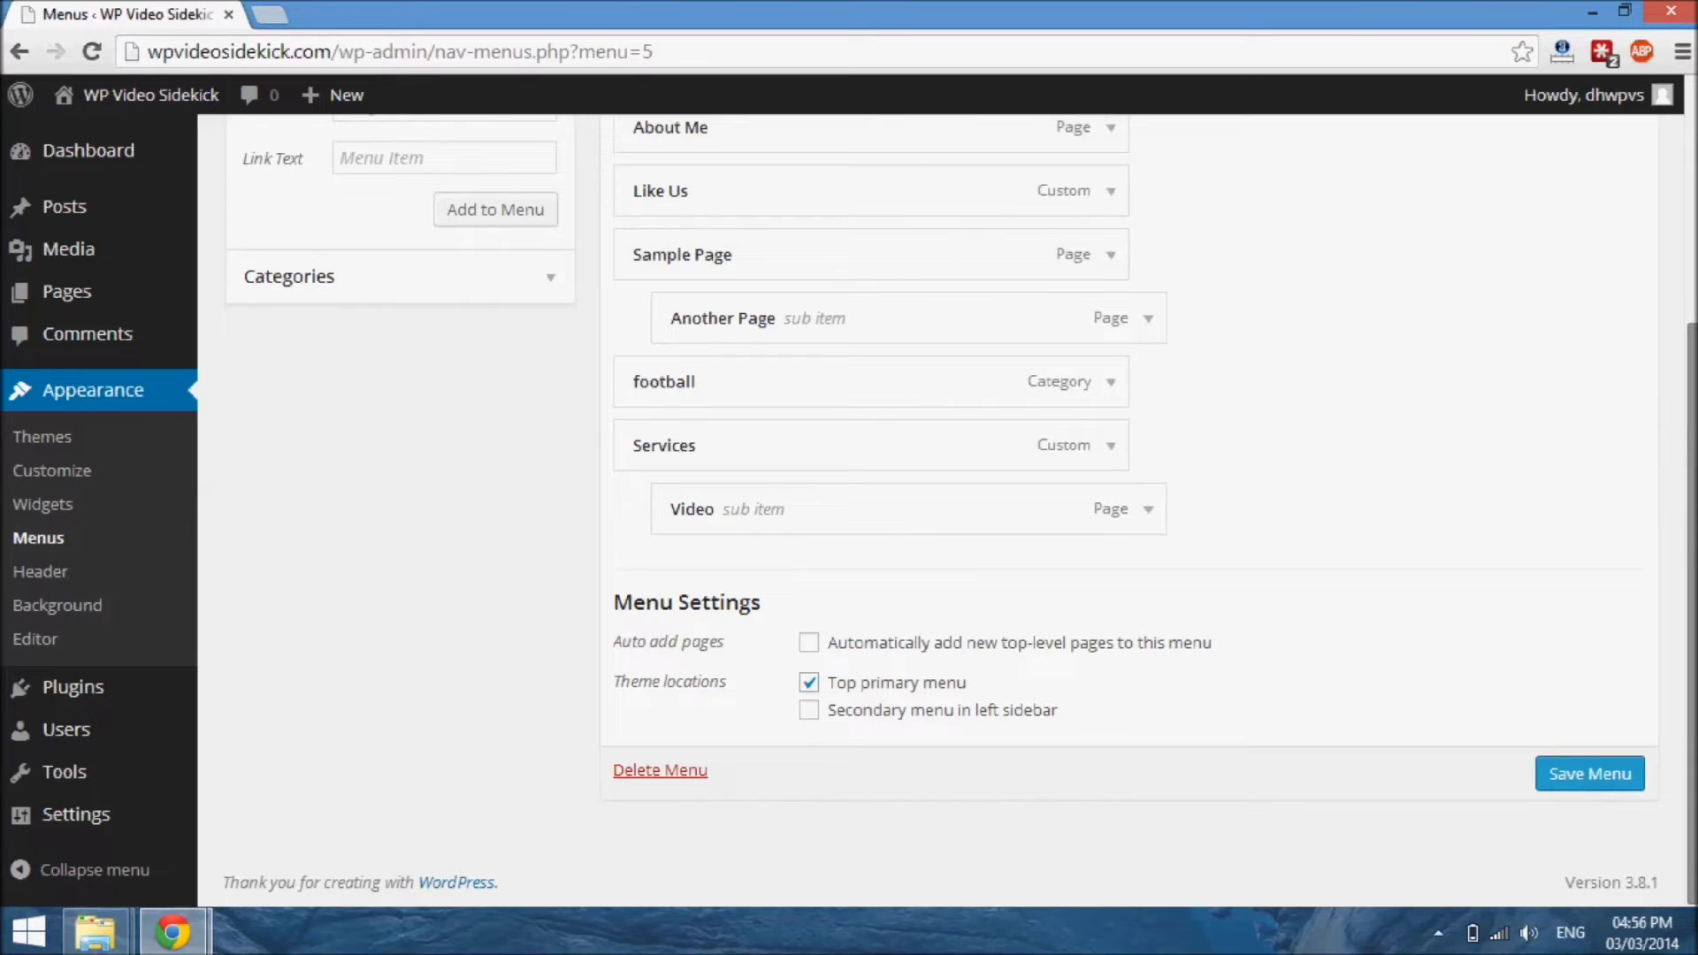
left_click(1572, 779)
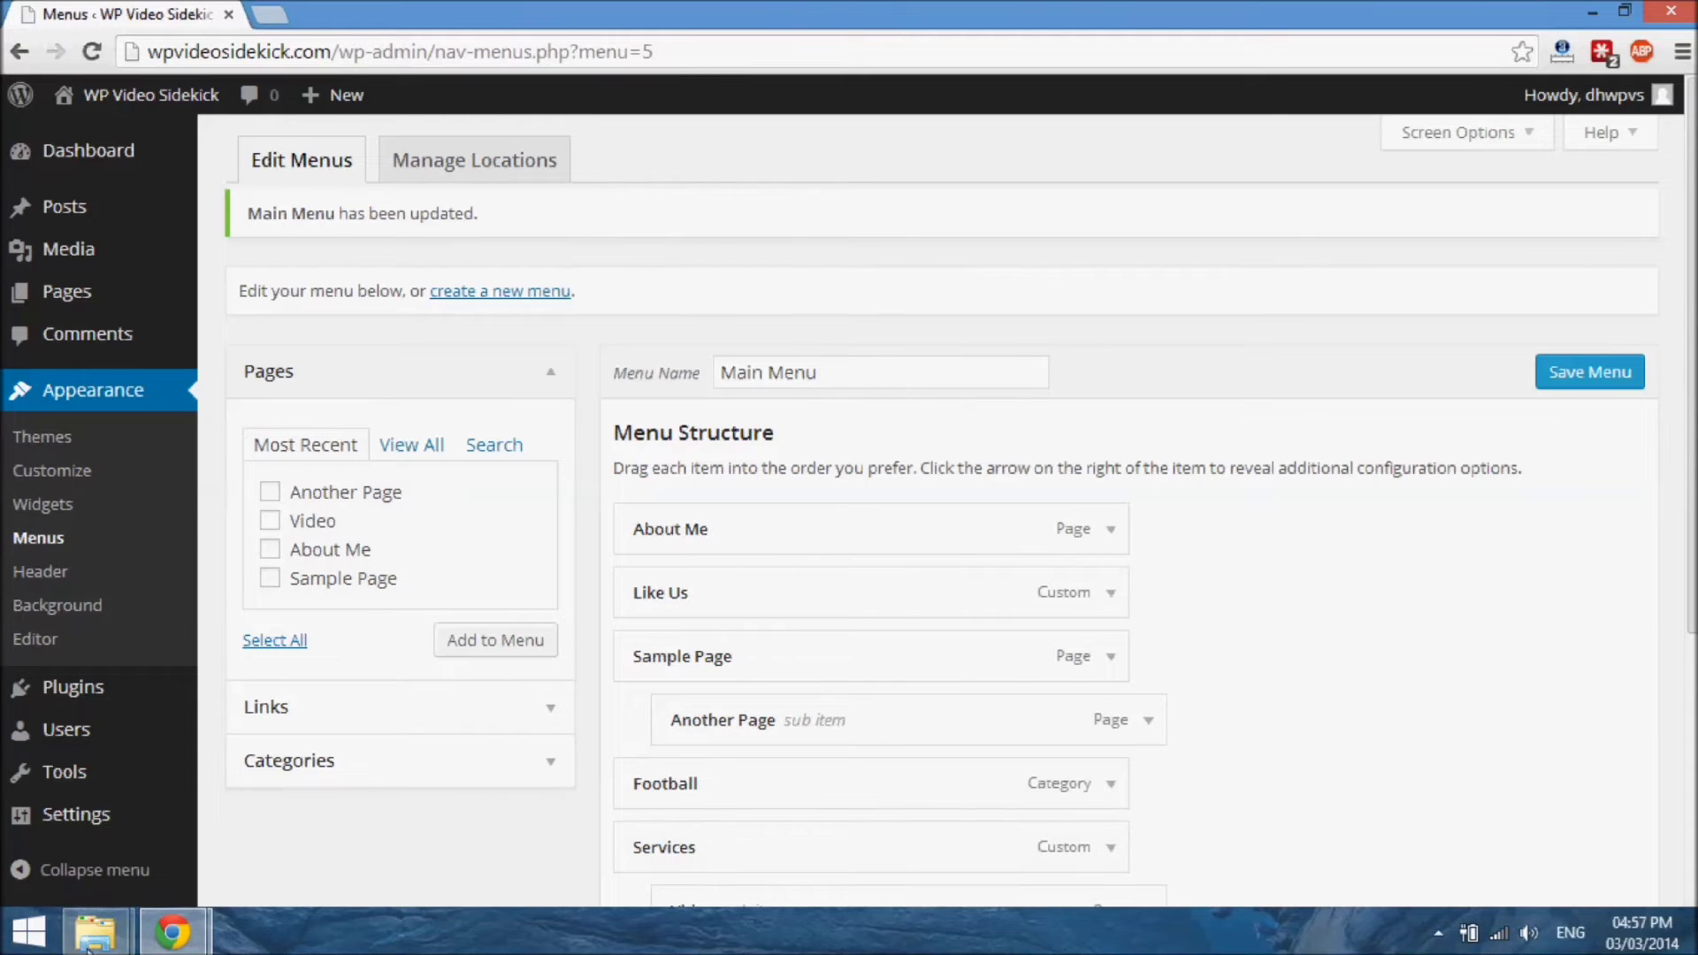
Step: Switch to the browser window showing the live WP Video Sidekick site and reload the home page
mouse_move(191, 949)
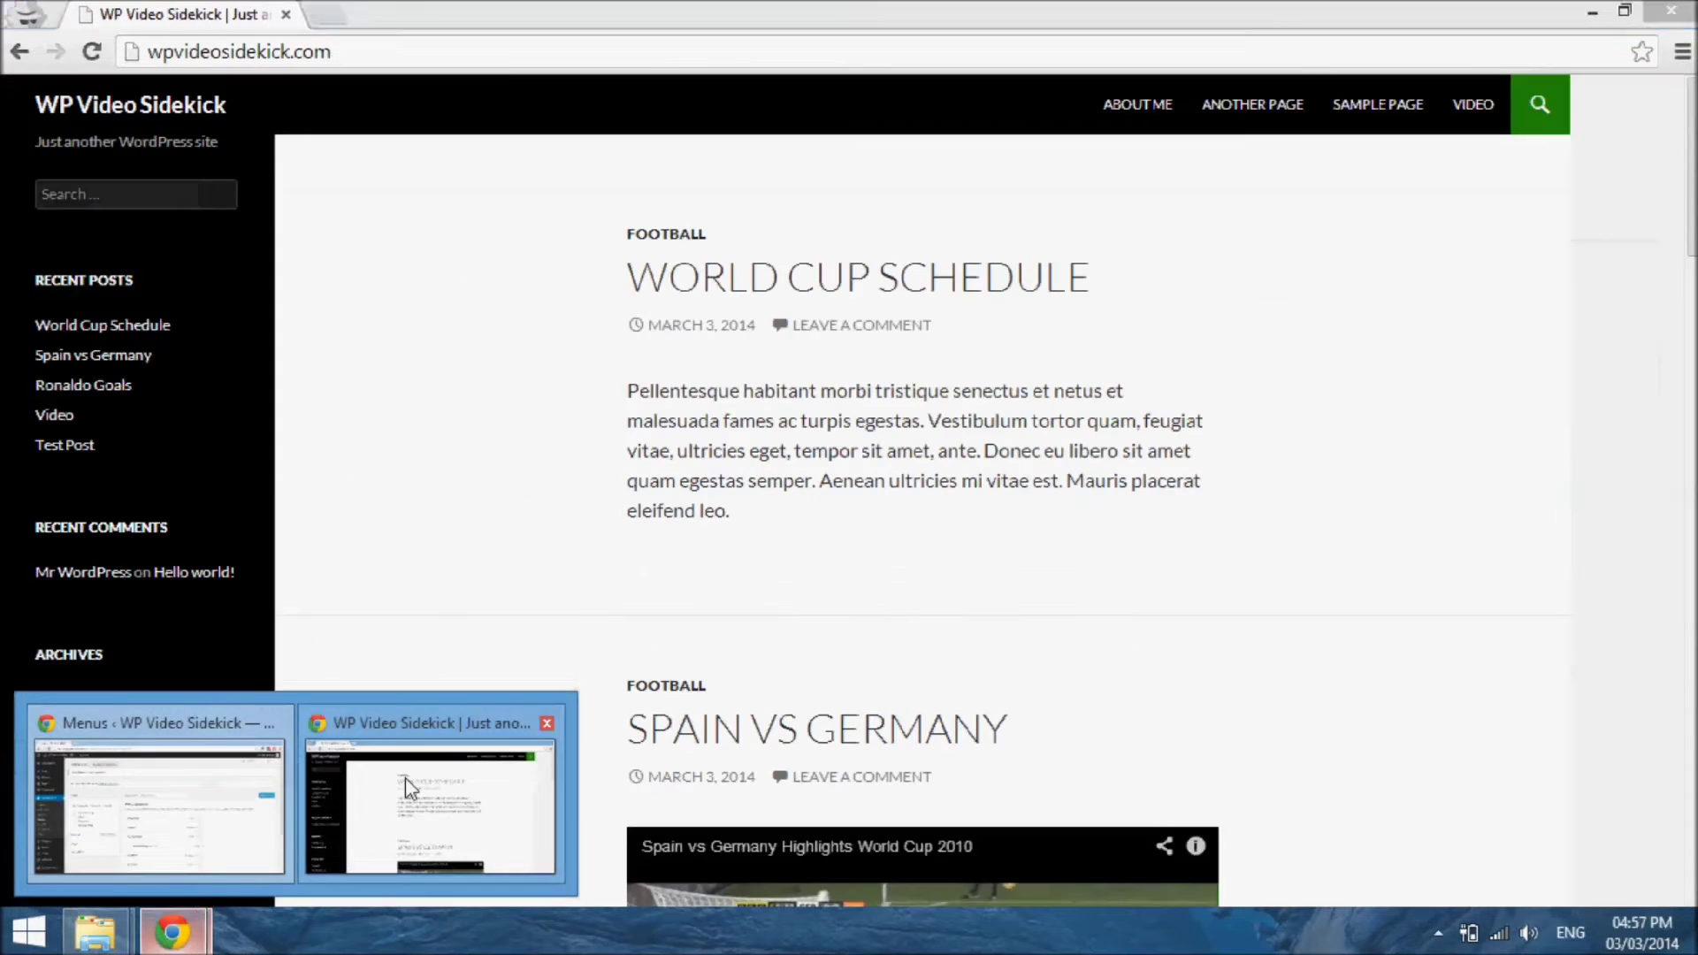
left_click(406, 778)
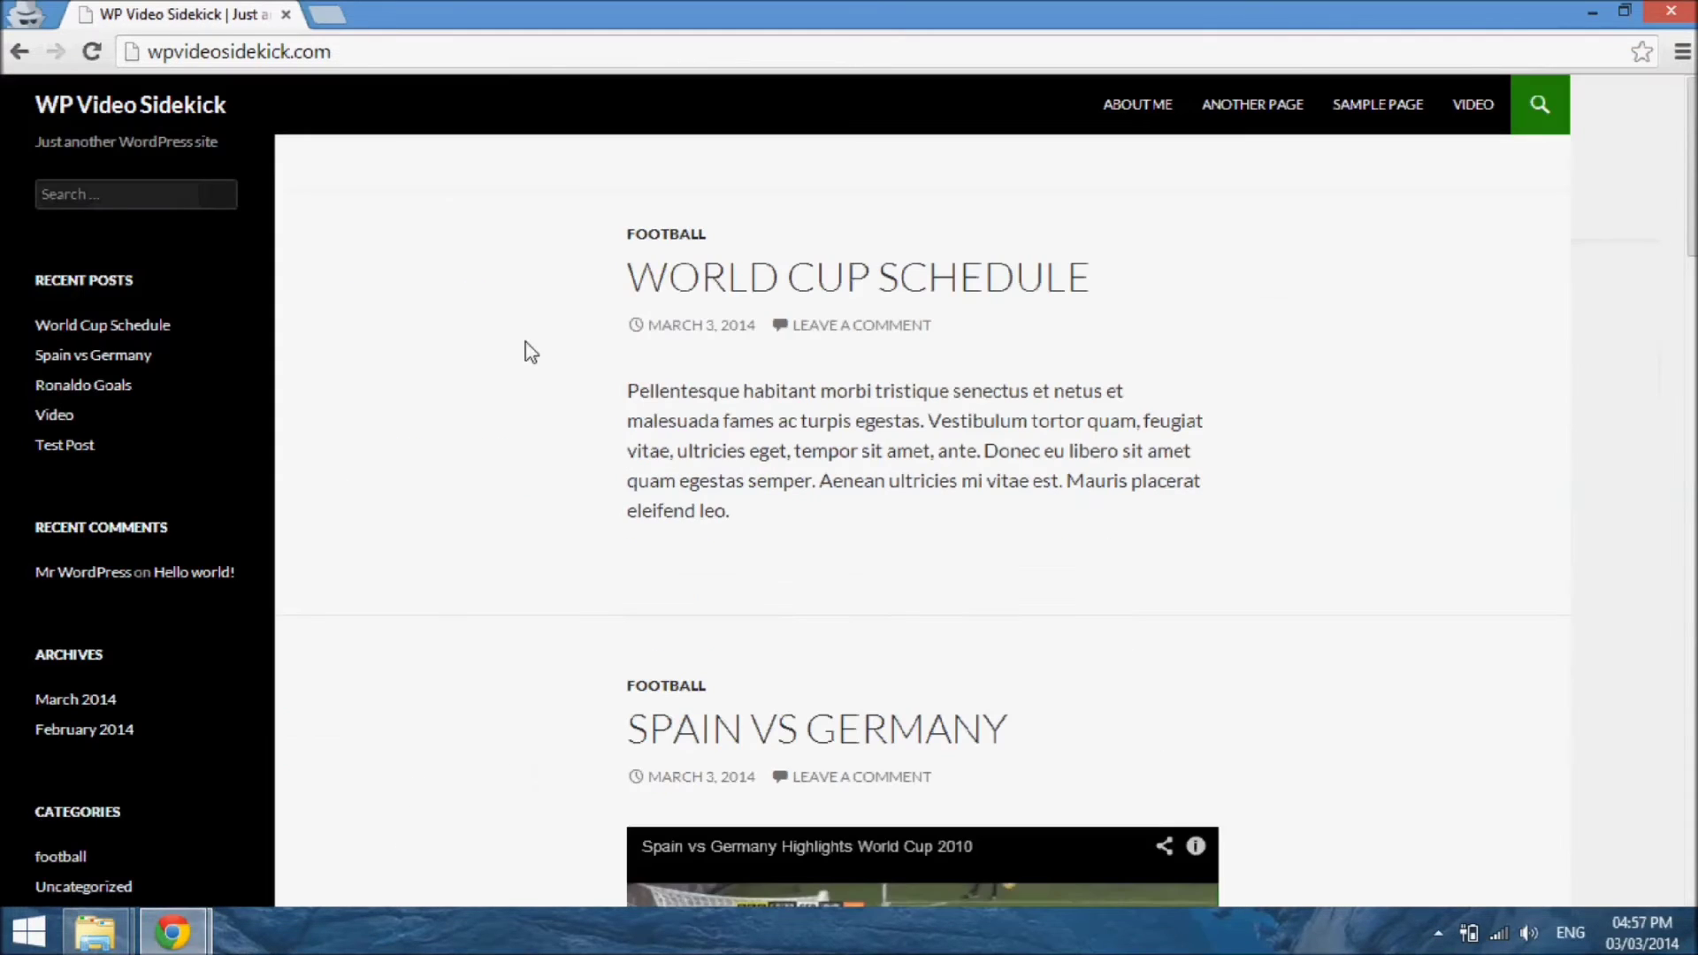
left_click(91, 52)
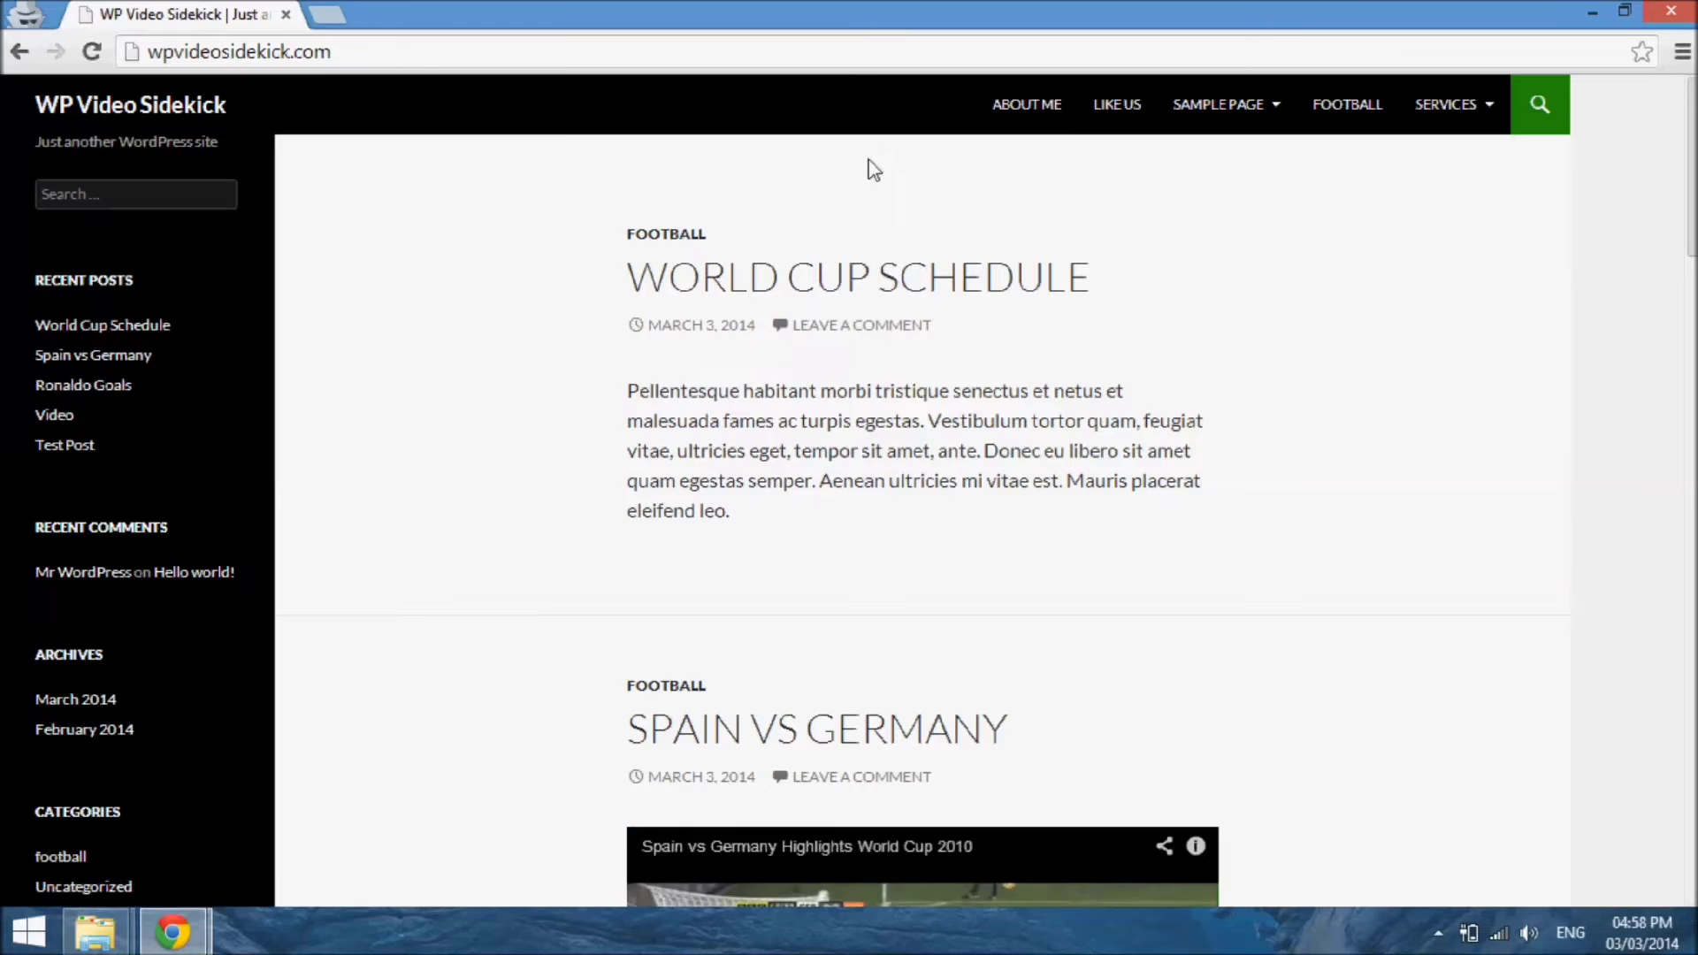
Step: Check the Like Us menu link by opening it in a new tab, then return to the site's tab
mouse_move(1248, 119)
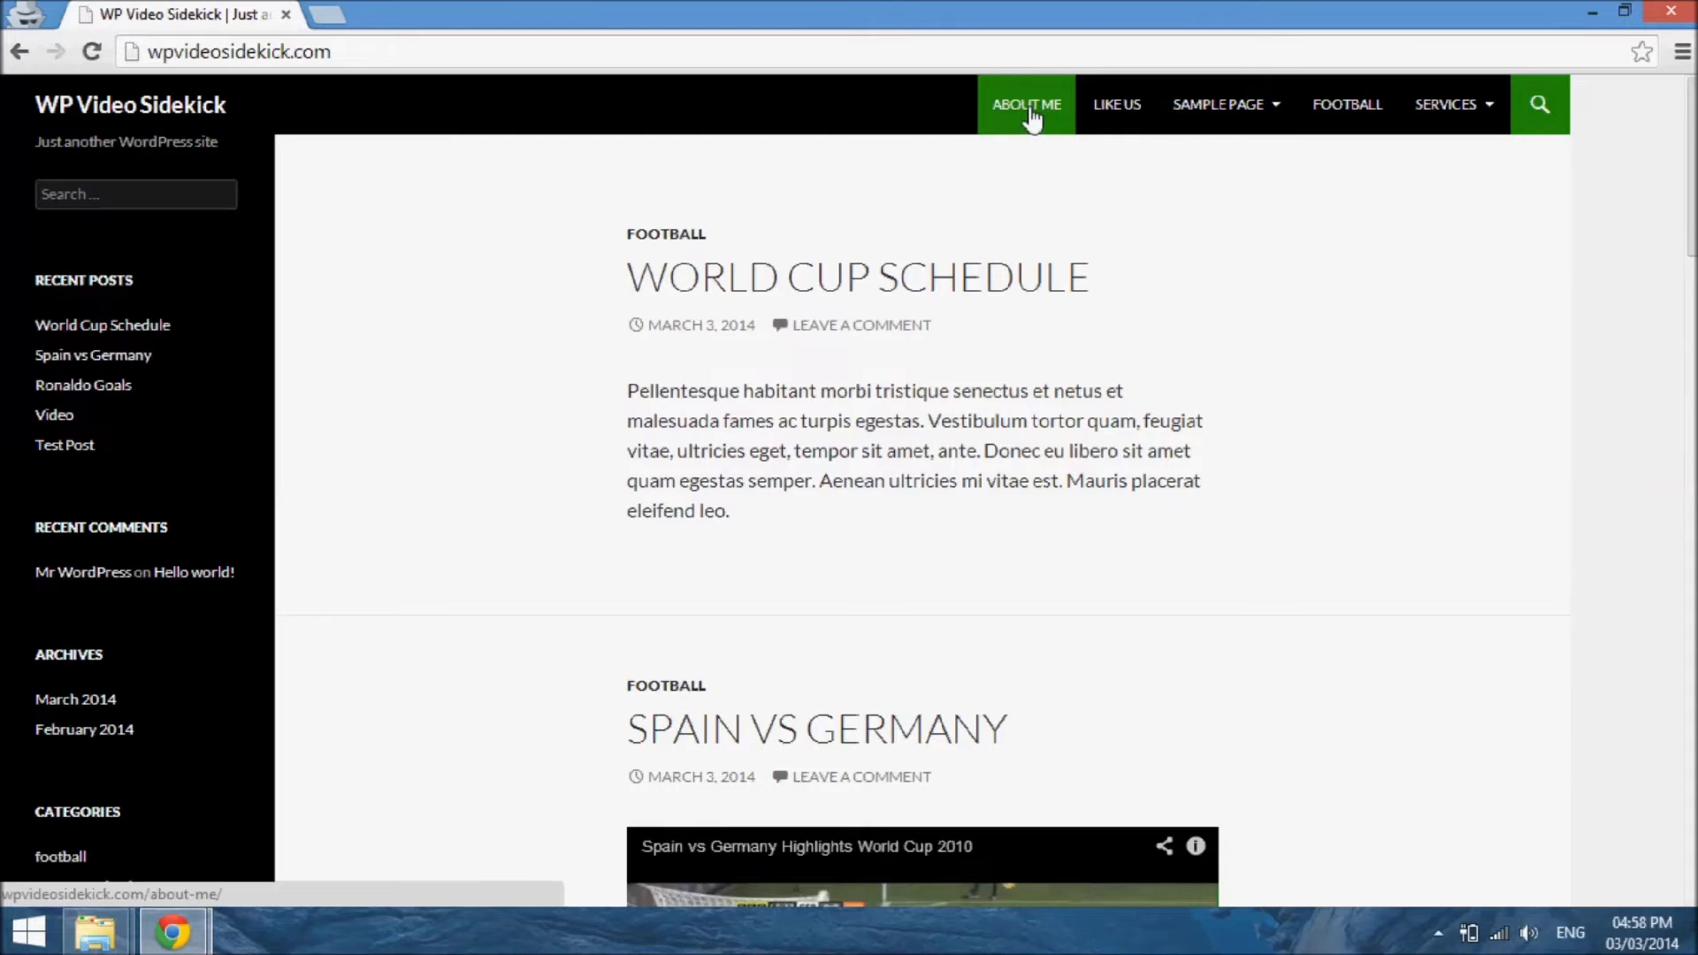
right_click(1123, 115)
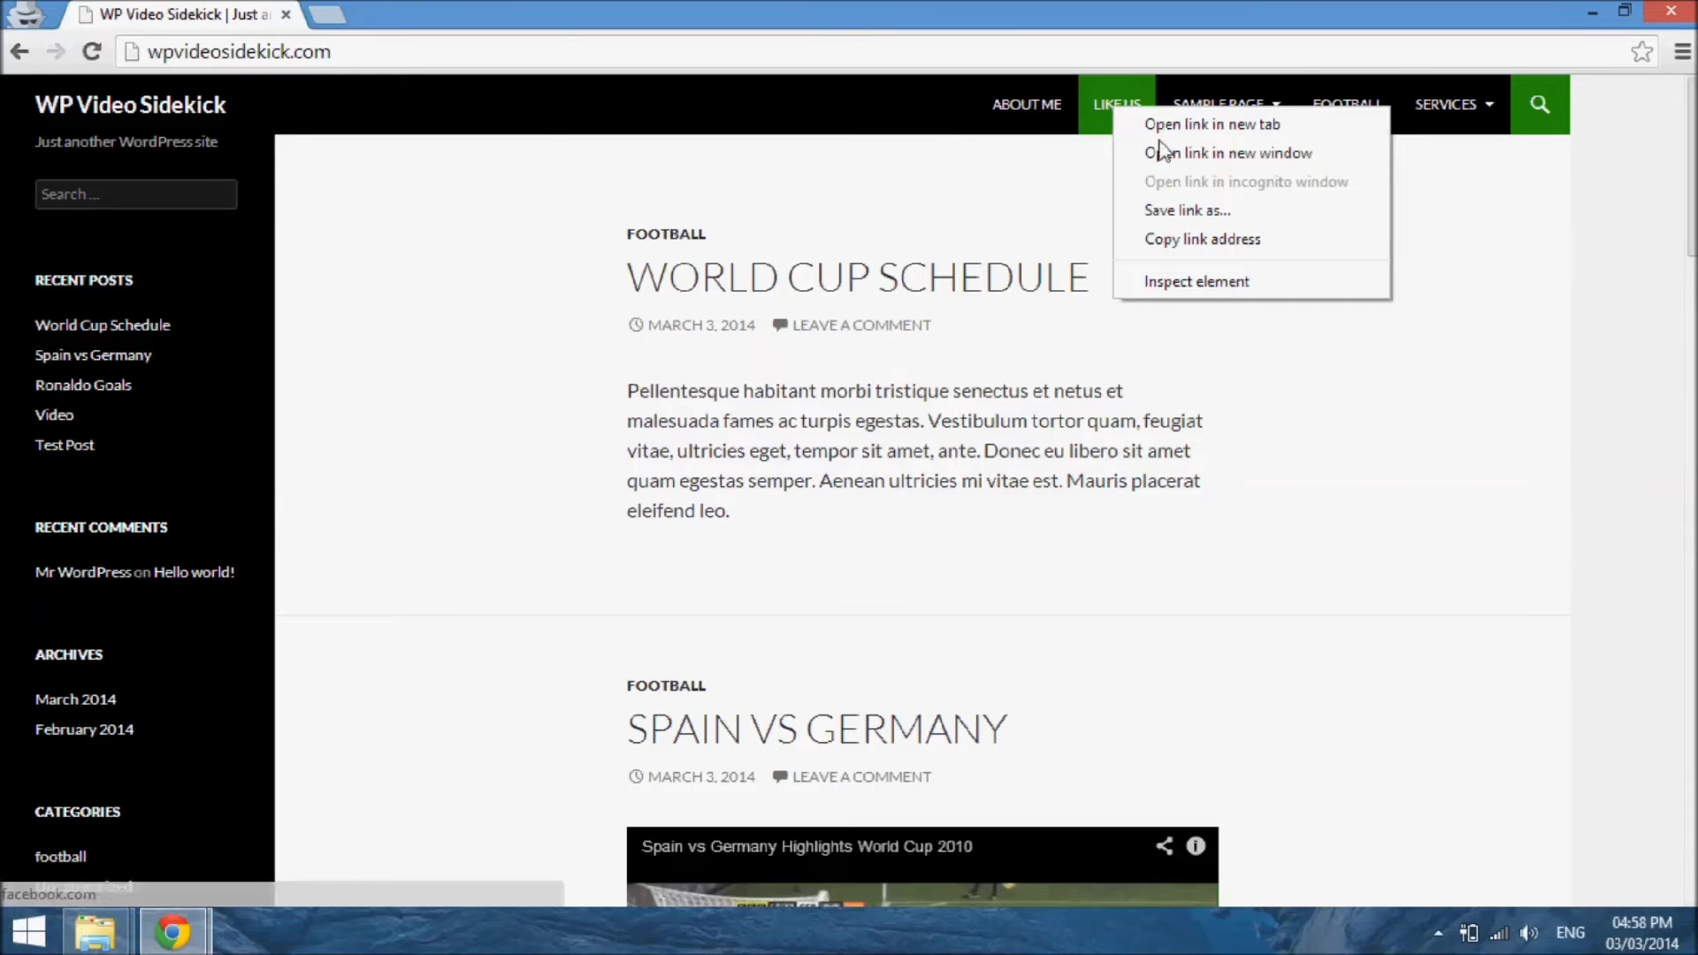
left_click(1185, 125)
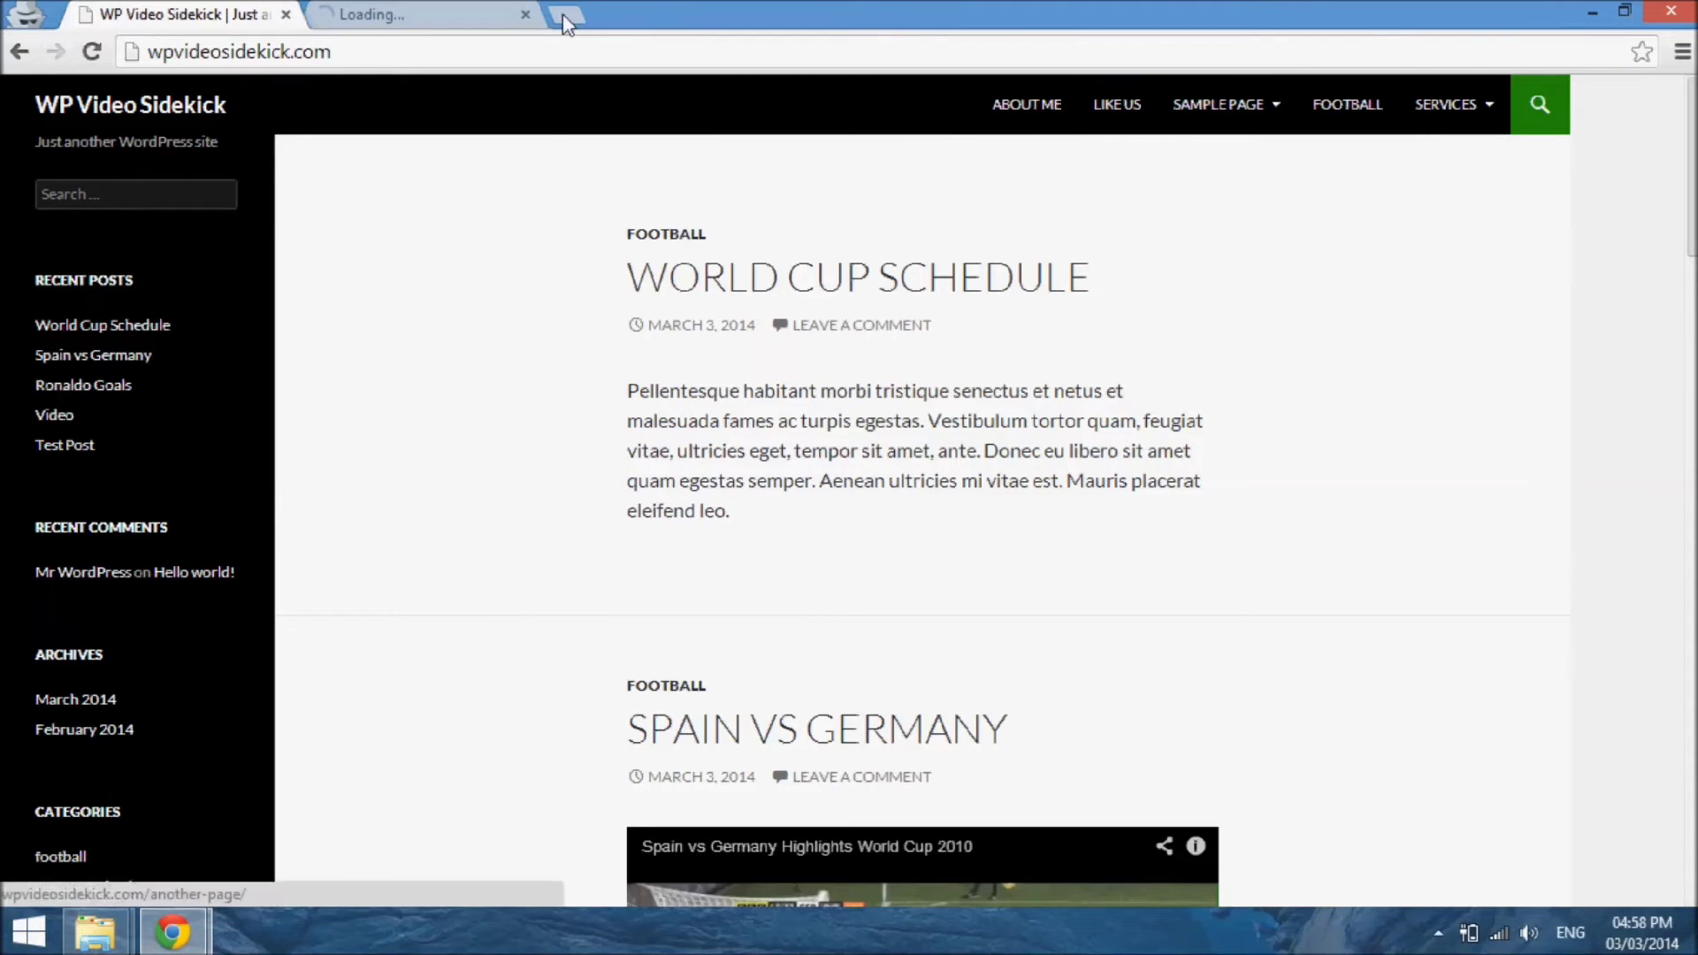
left_click(395, 13)
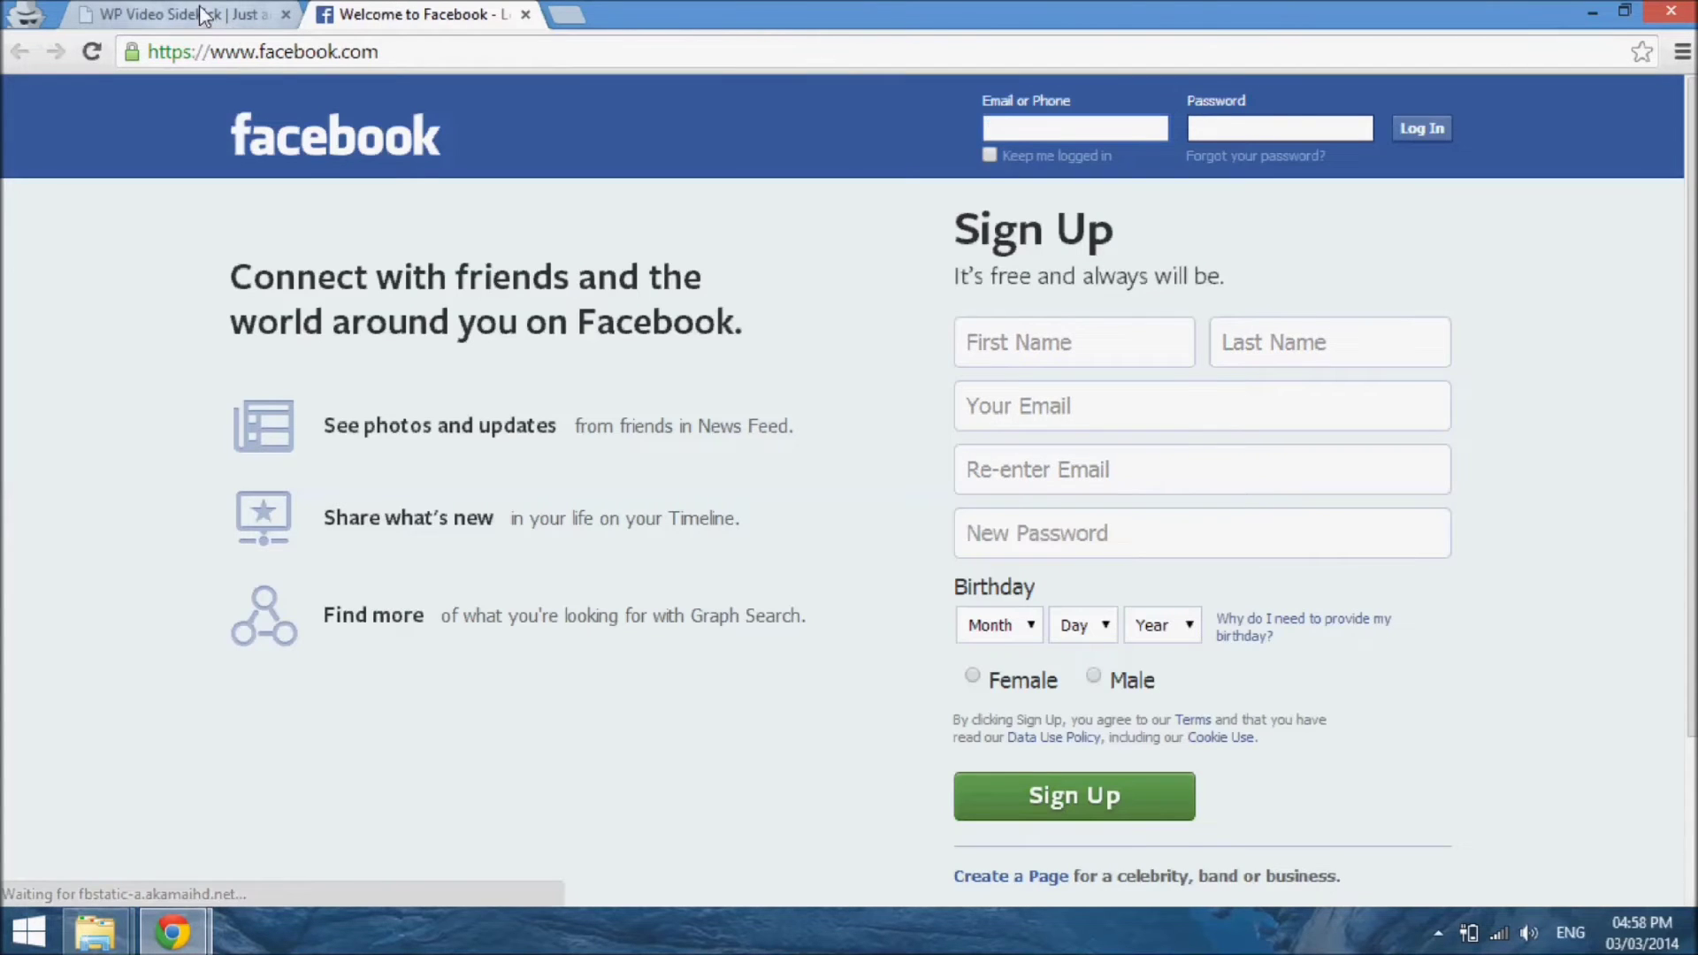
left_click(199, 9)
Step: Check the Sample Page submenu, then open the Football category from the site navigation and look through its posts
mouse_move(1178, 109)
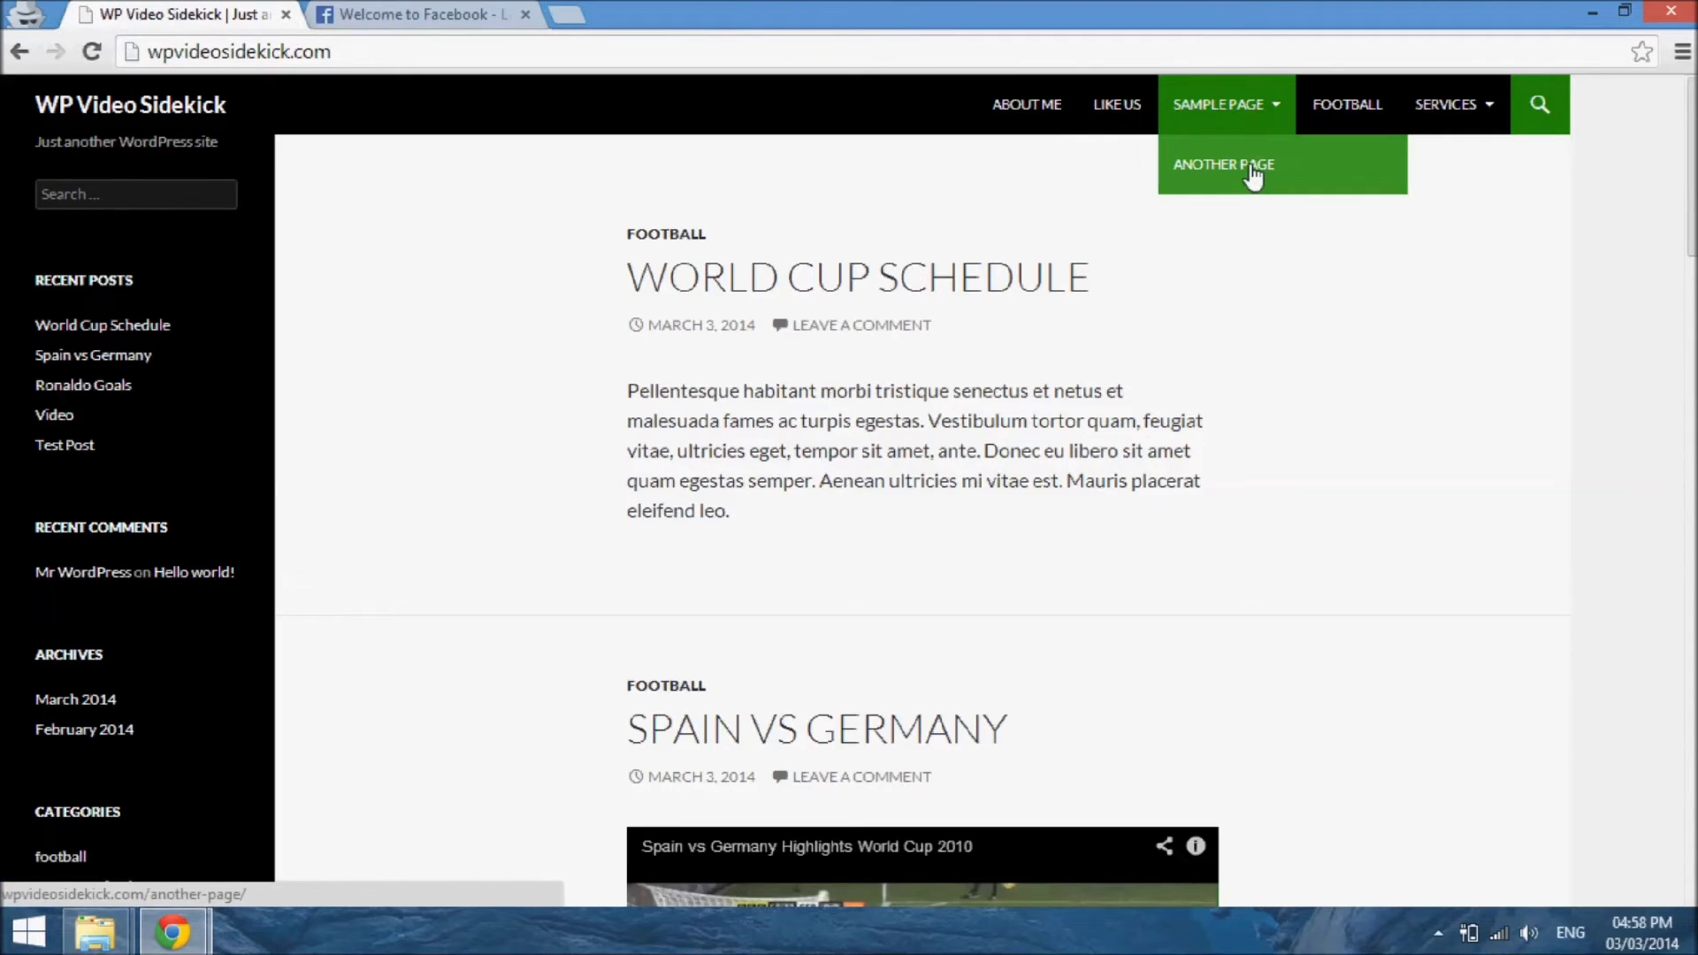
left_click(1358, 107)
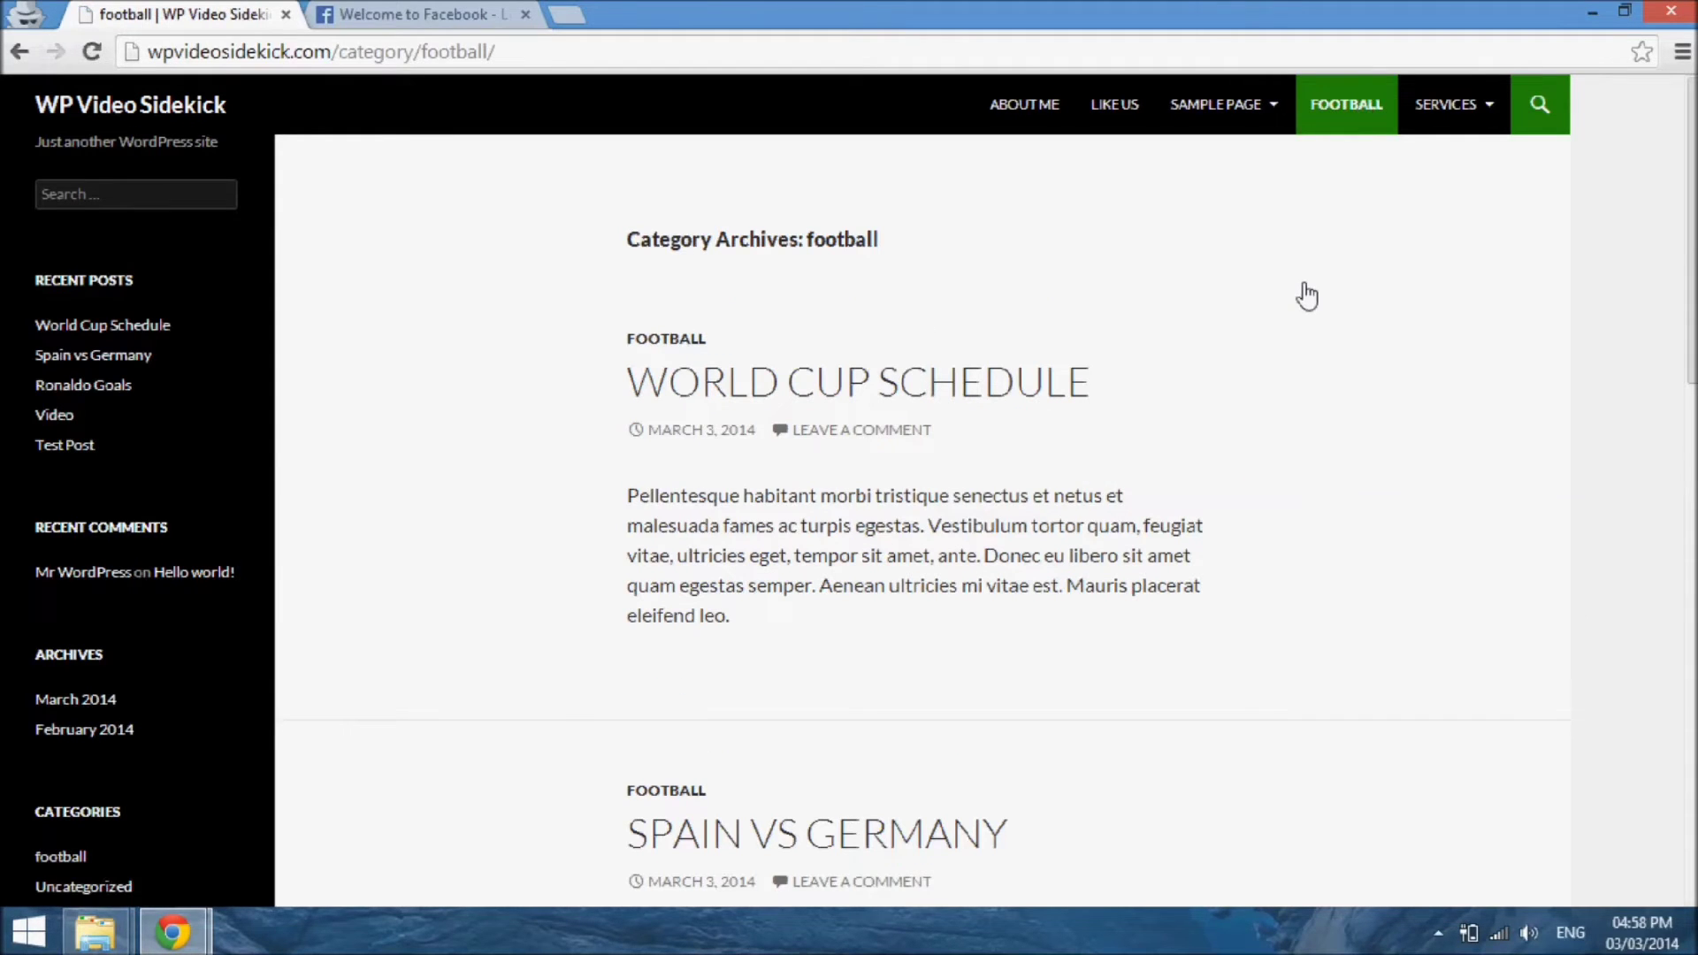
scroll(1305, 295, "down", 3)
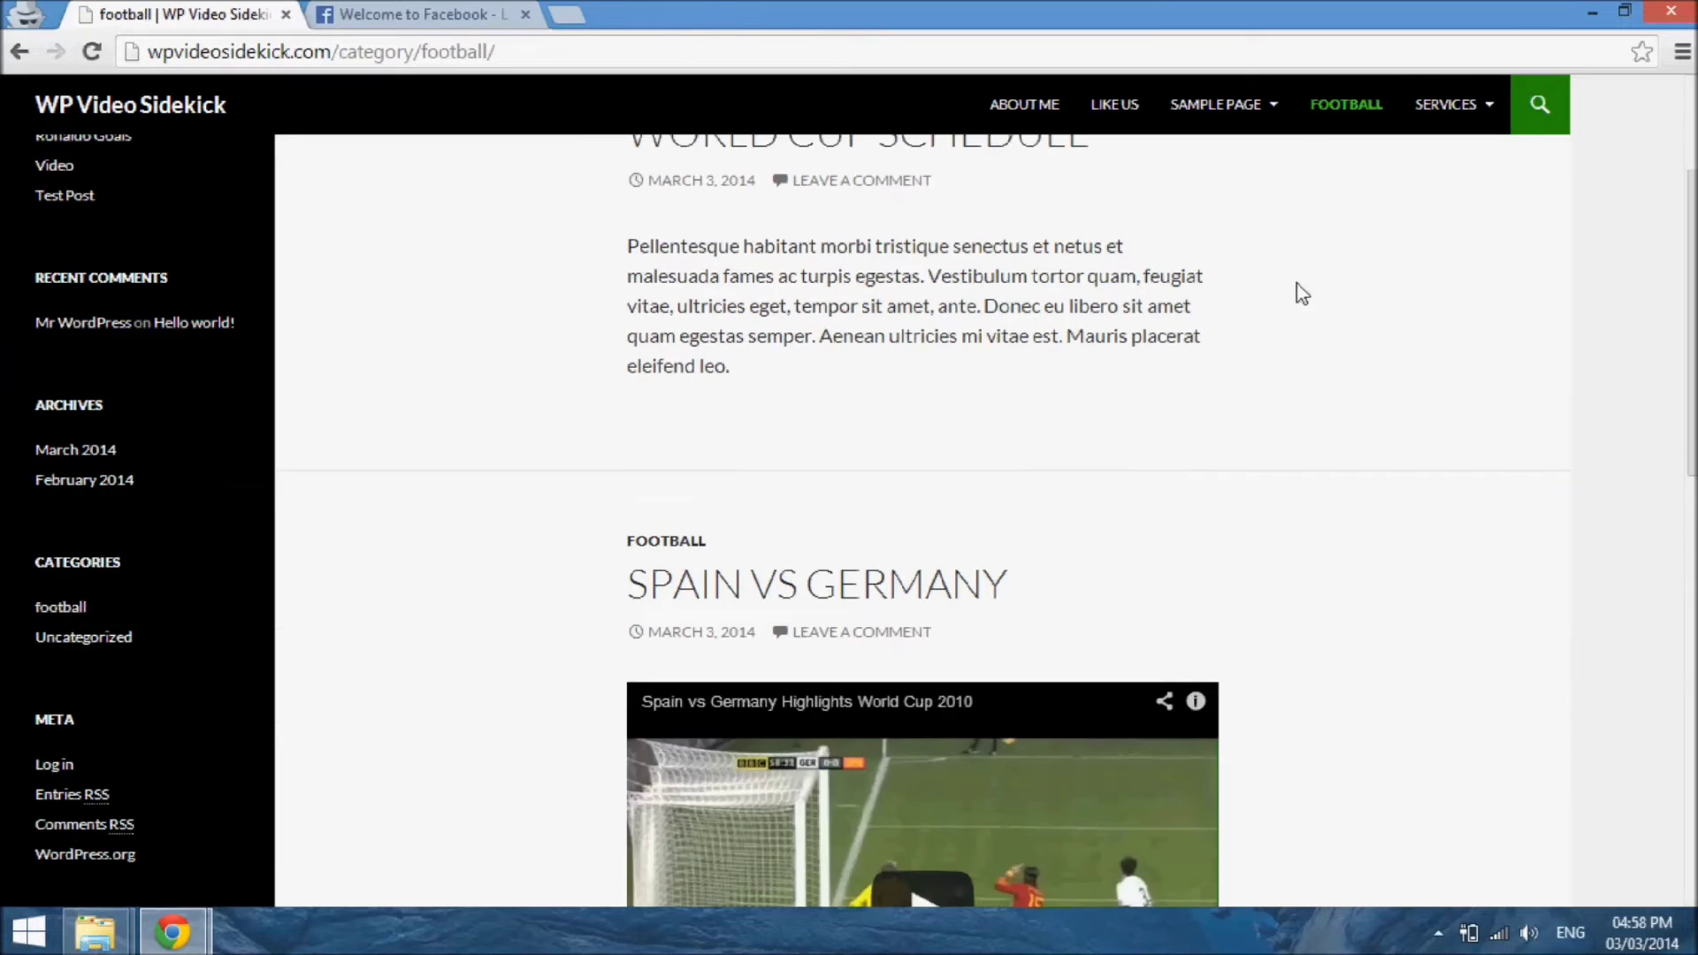
scroll(1303, 294, "down", 10)
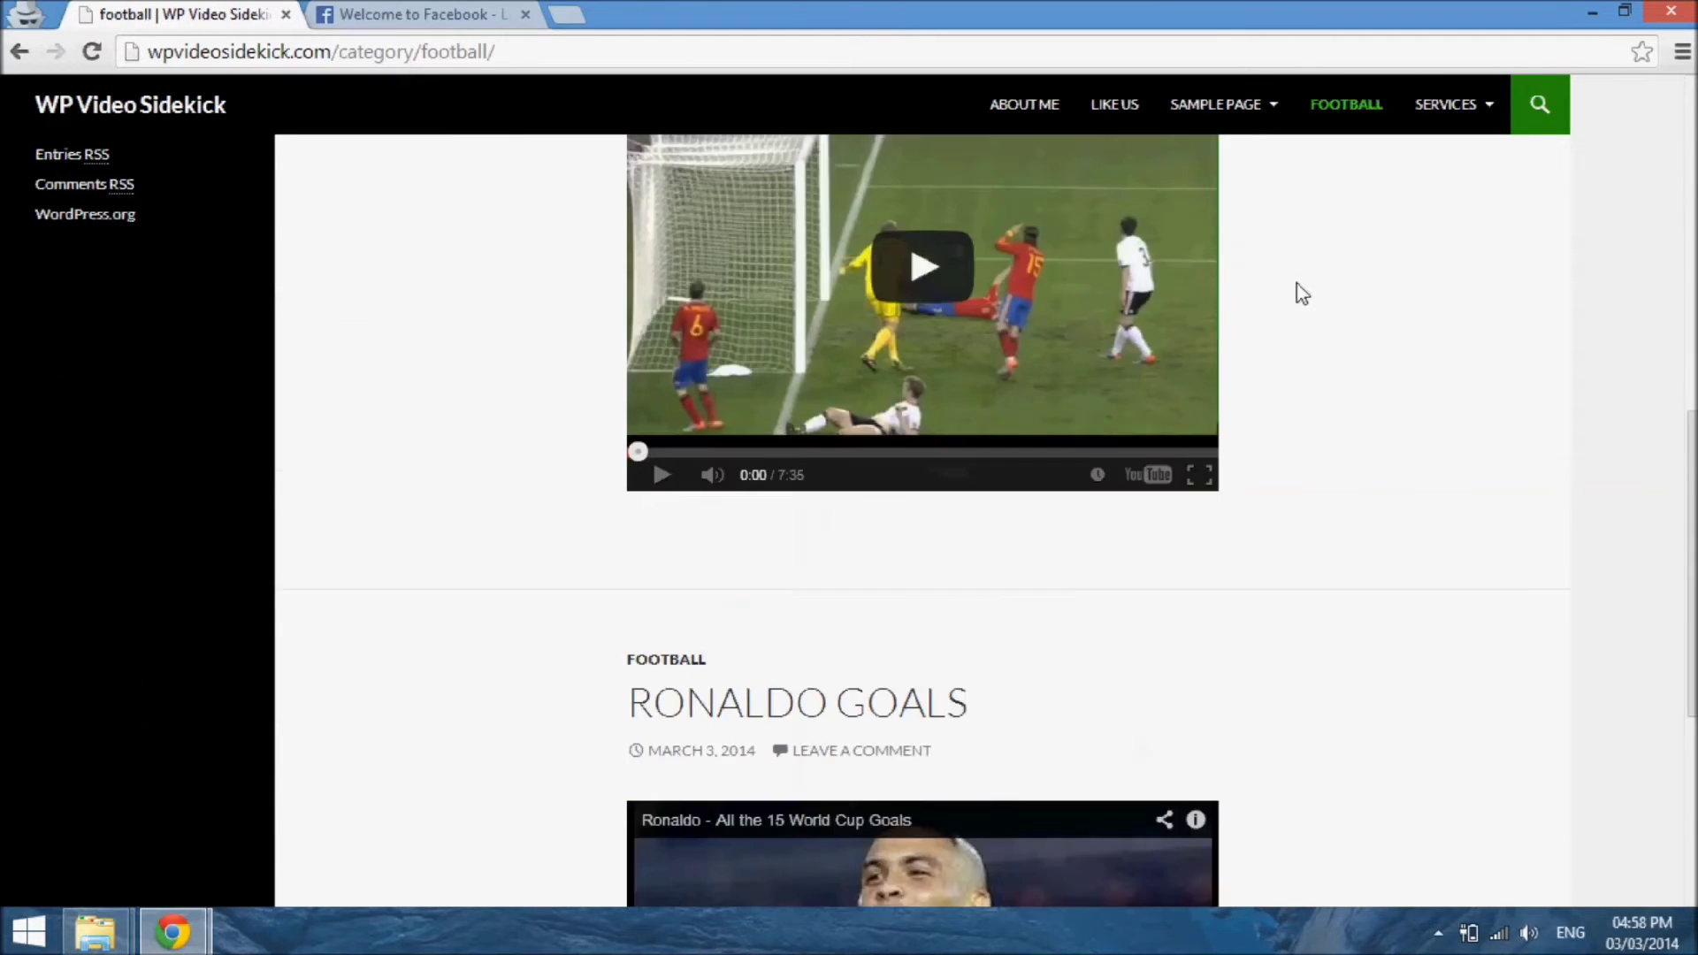
Step: Look through the remaining Football category posts, then check the Services submenu by opening its Video item
scroll(1303, 293, "down", 3)
scroll(1303, 294, "up", 20)
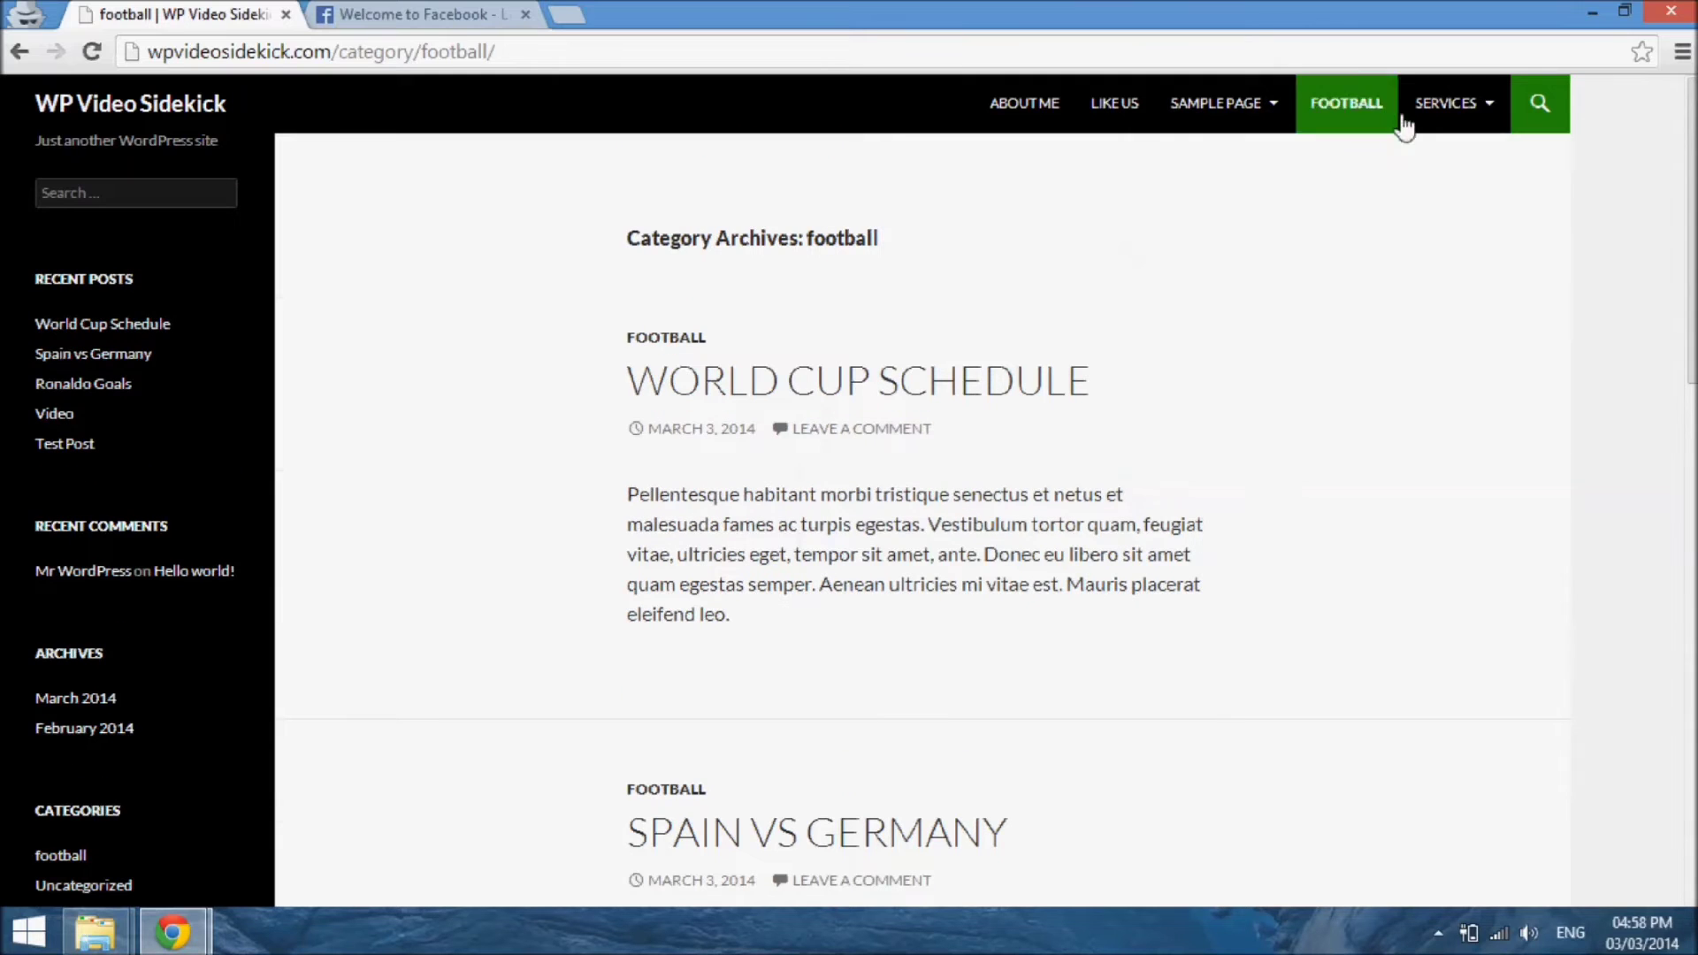
mouse_move(1441, 124)
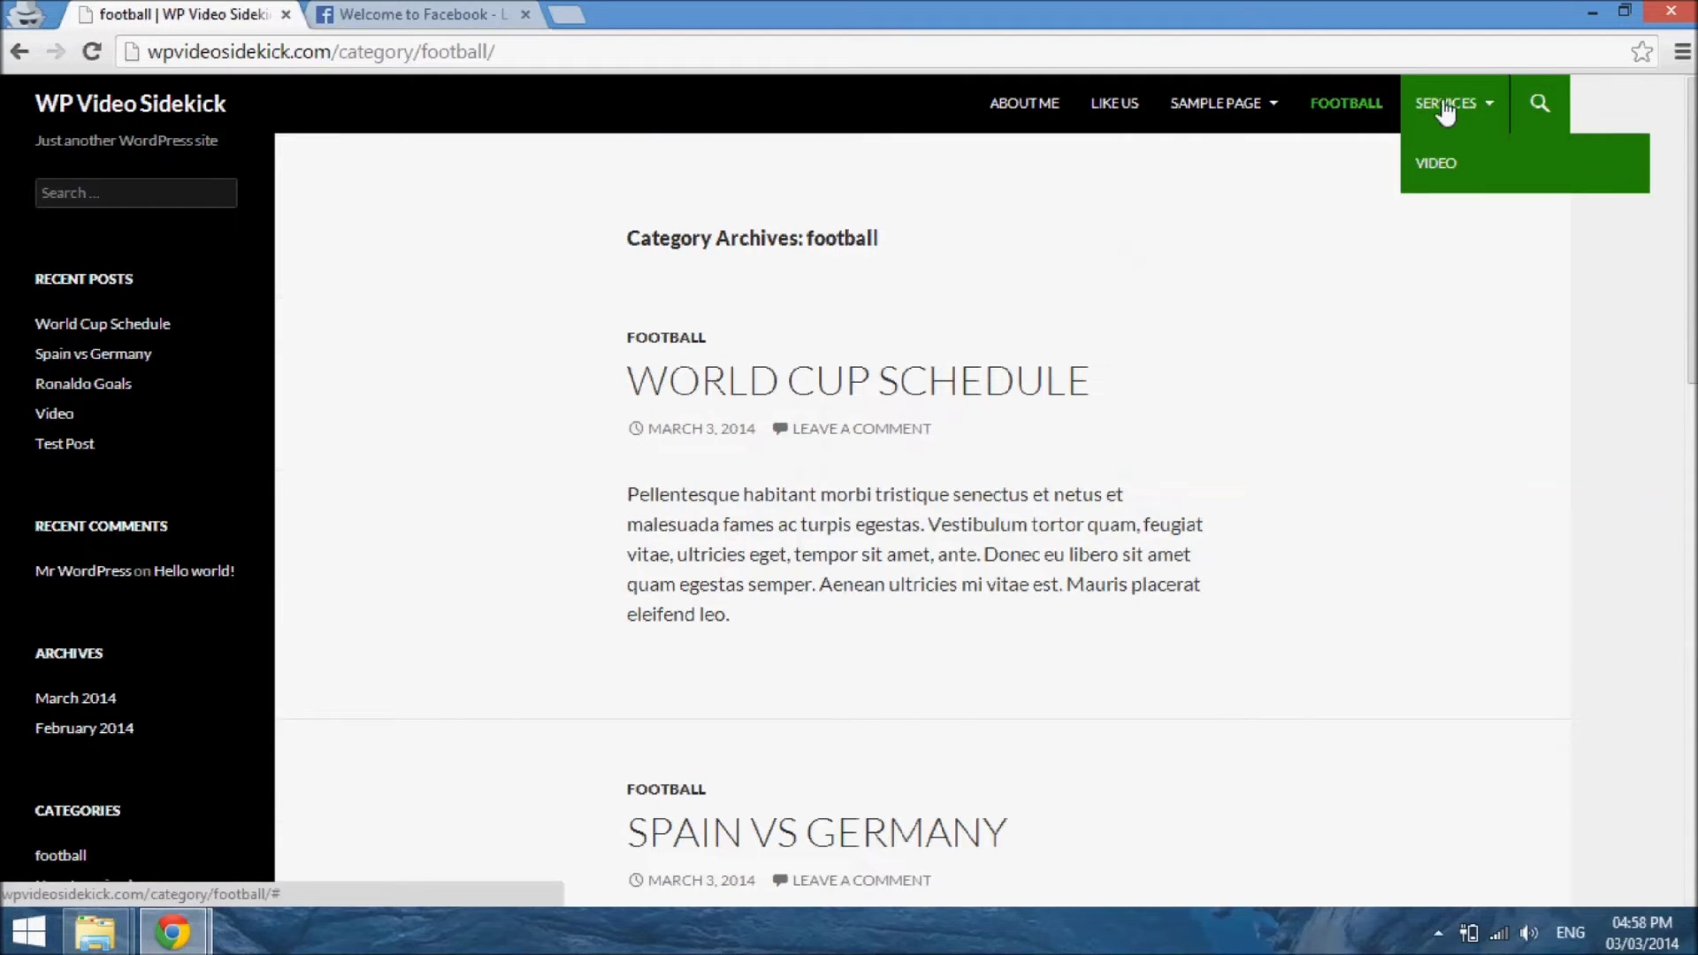
left_click(1436, 104)
left_click(1449, 176)
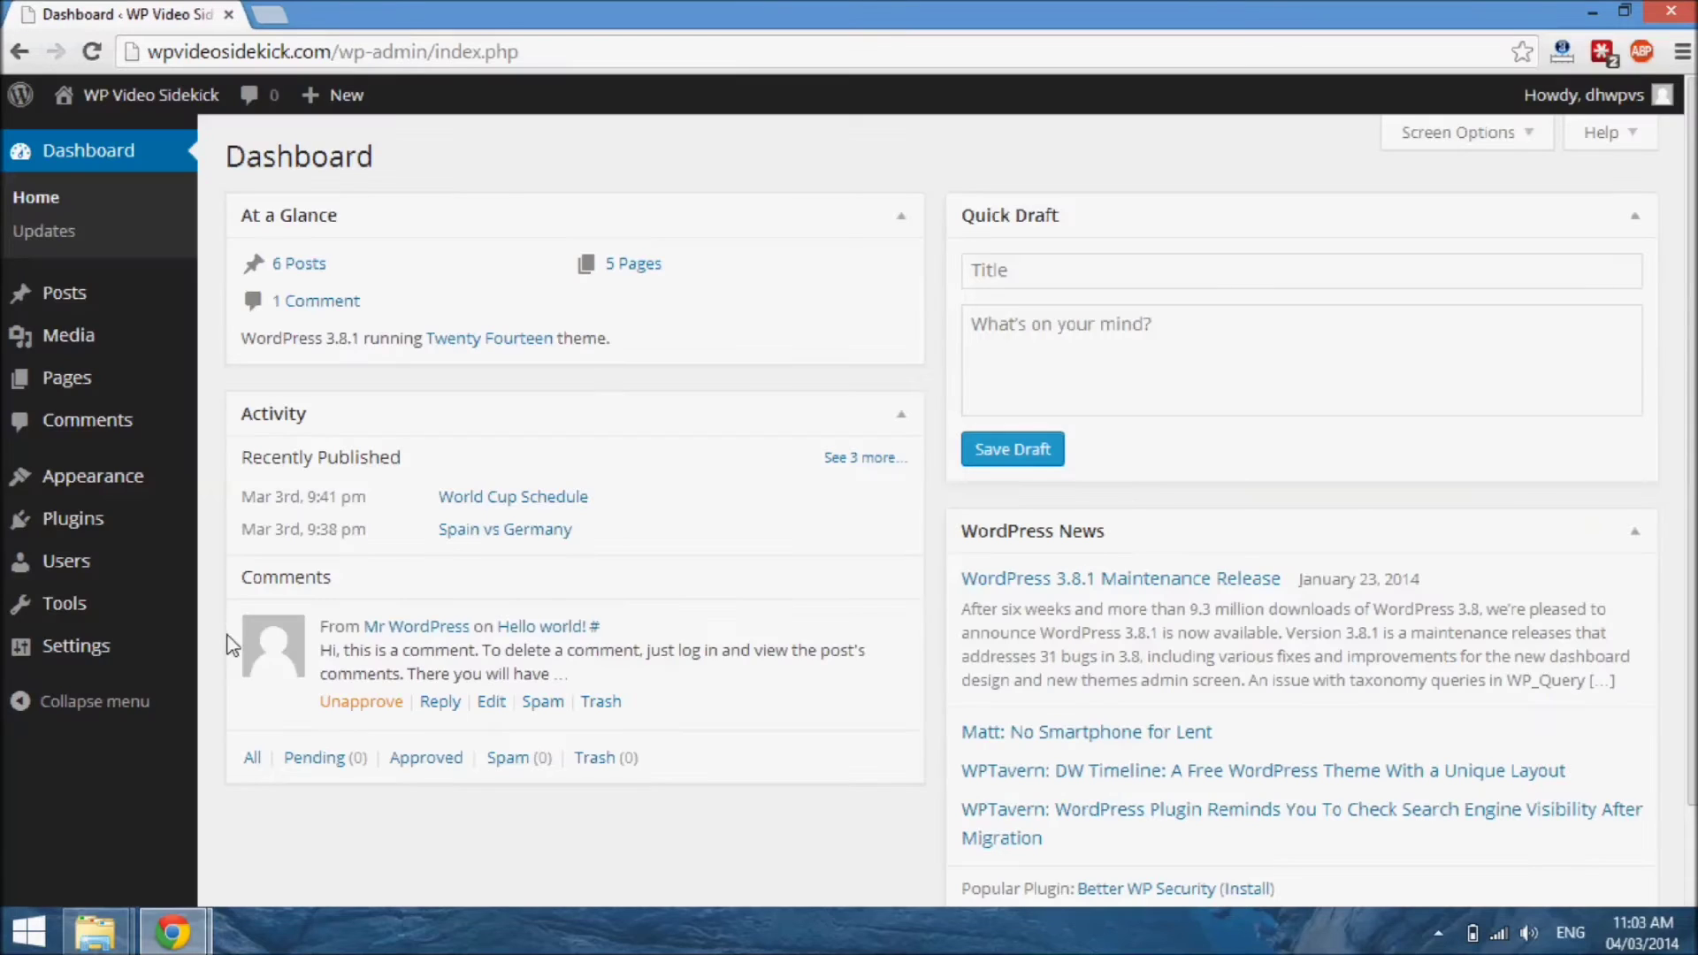
Step: Open the General Settings of the WordPress admin and replace the site tagline with "How To Become A WP PRo"
mouse_move(88, 647)
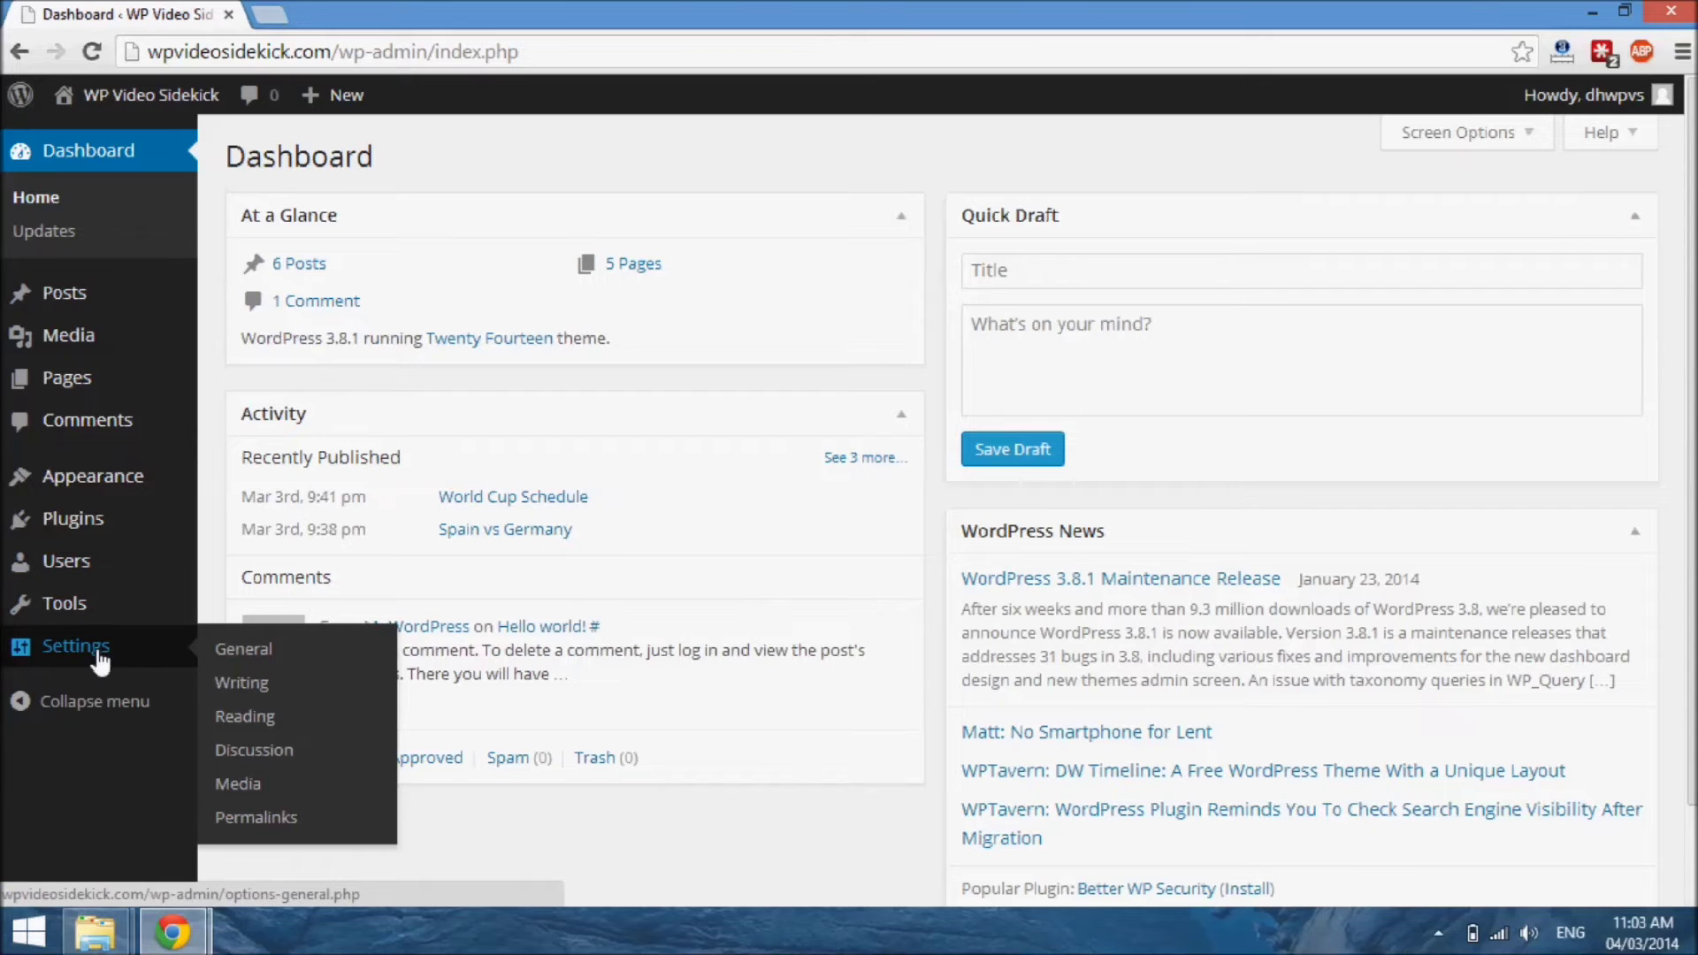
left_click(97, 654)
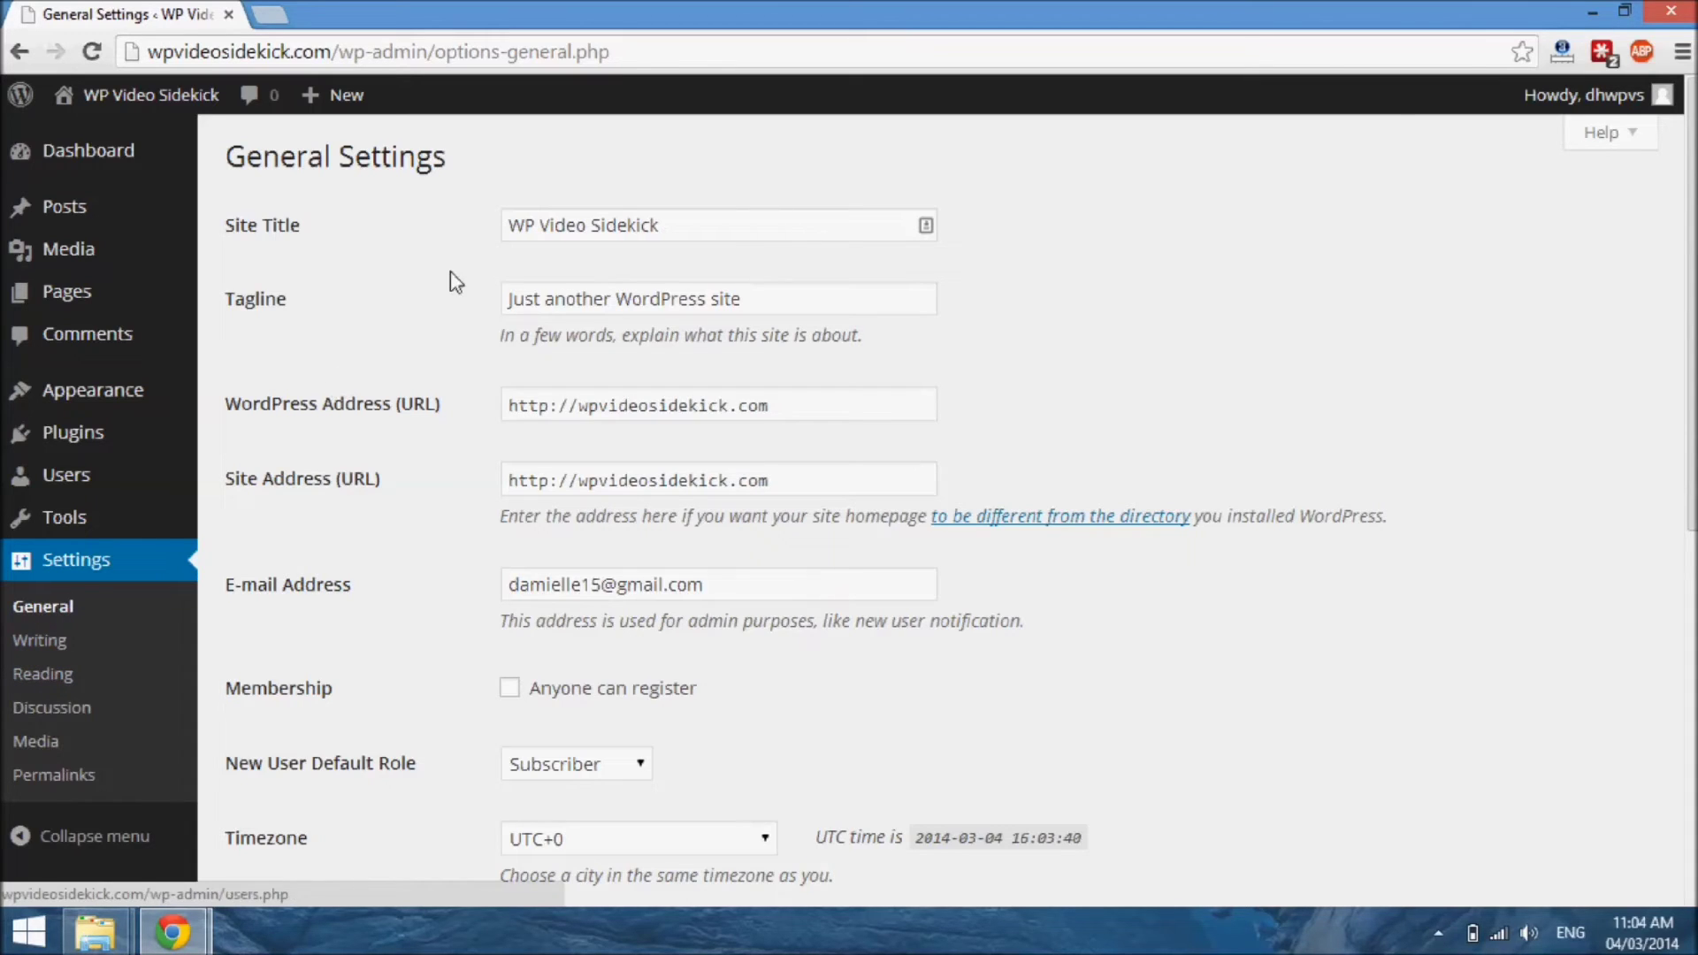
left_click(718, 237)
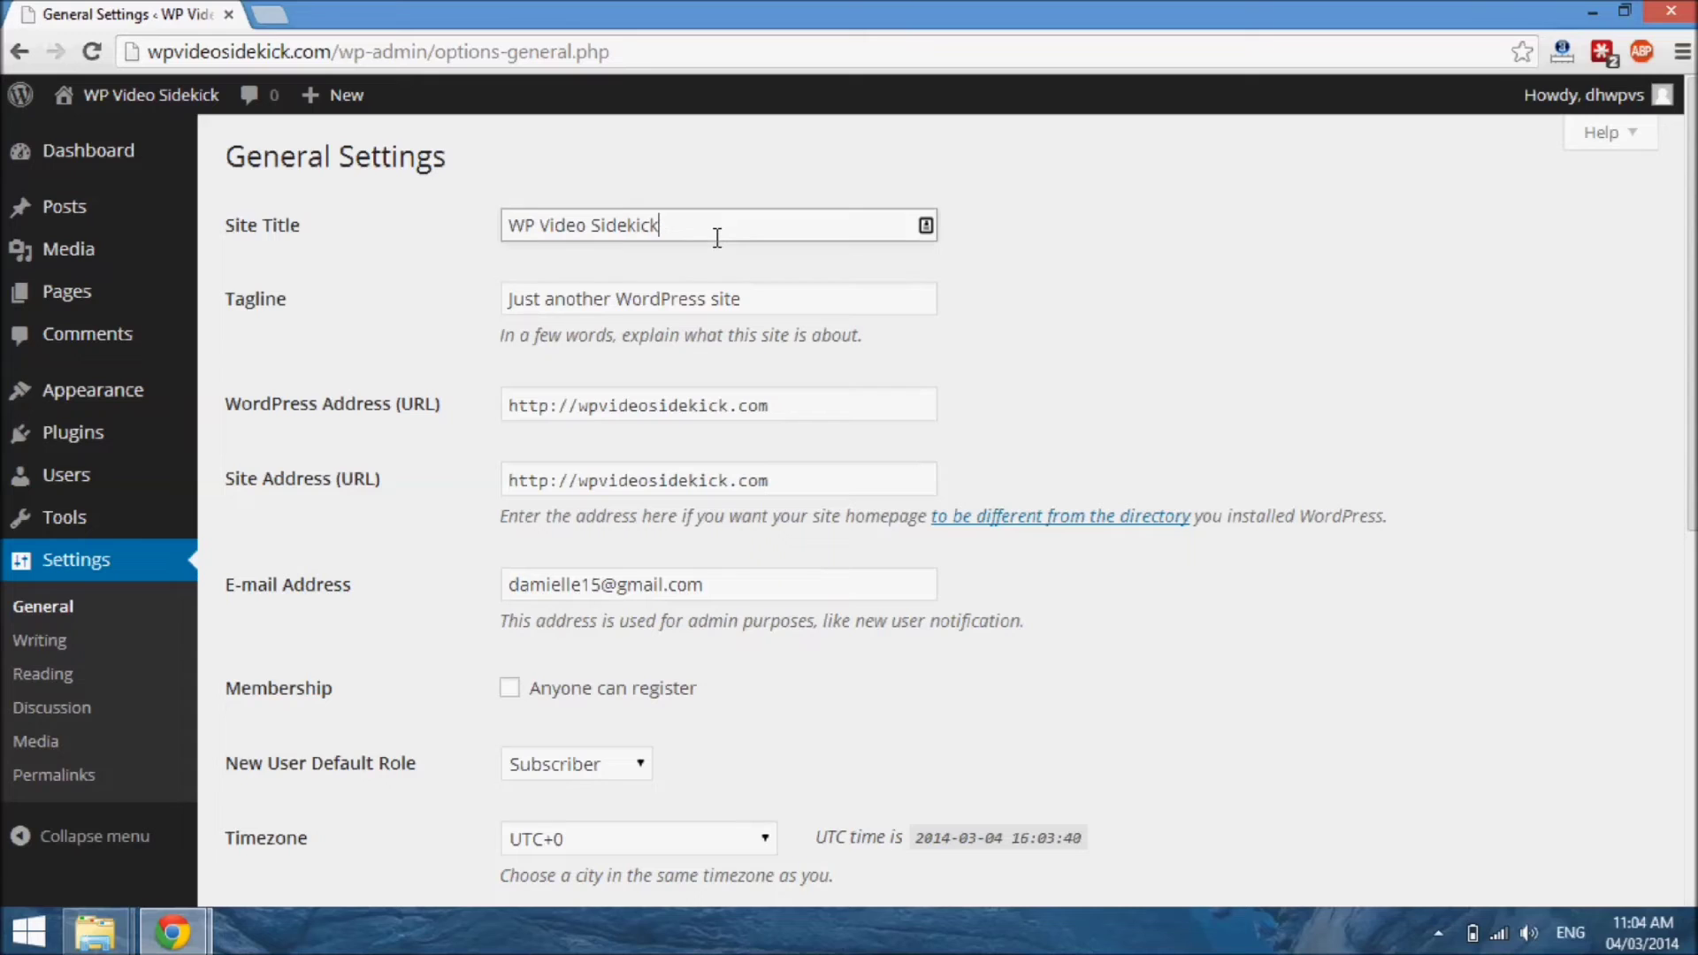
left_click_drag(760, 308, 457, 315)
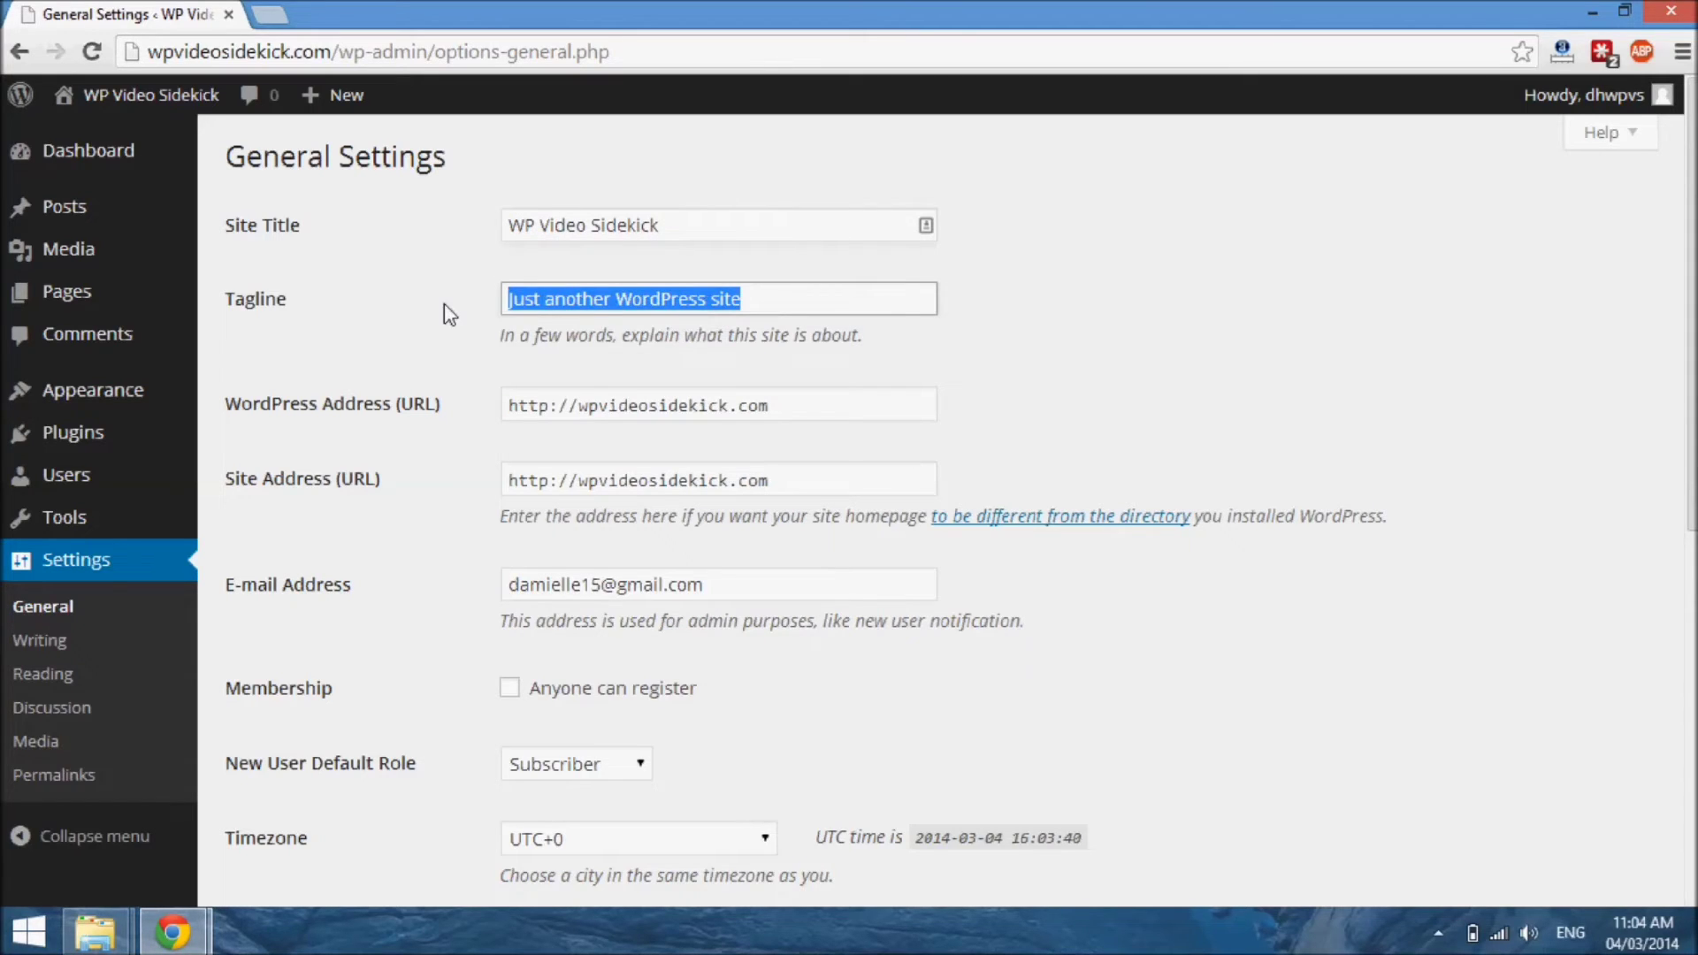
type("How")
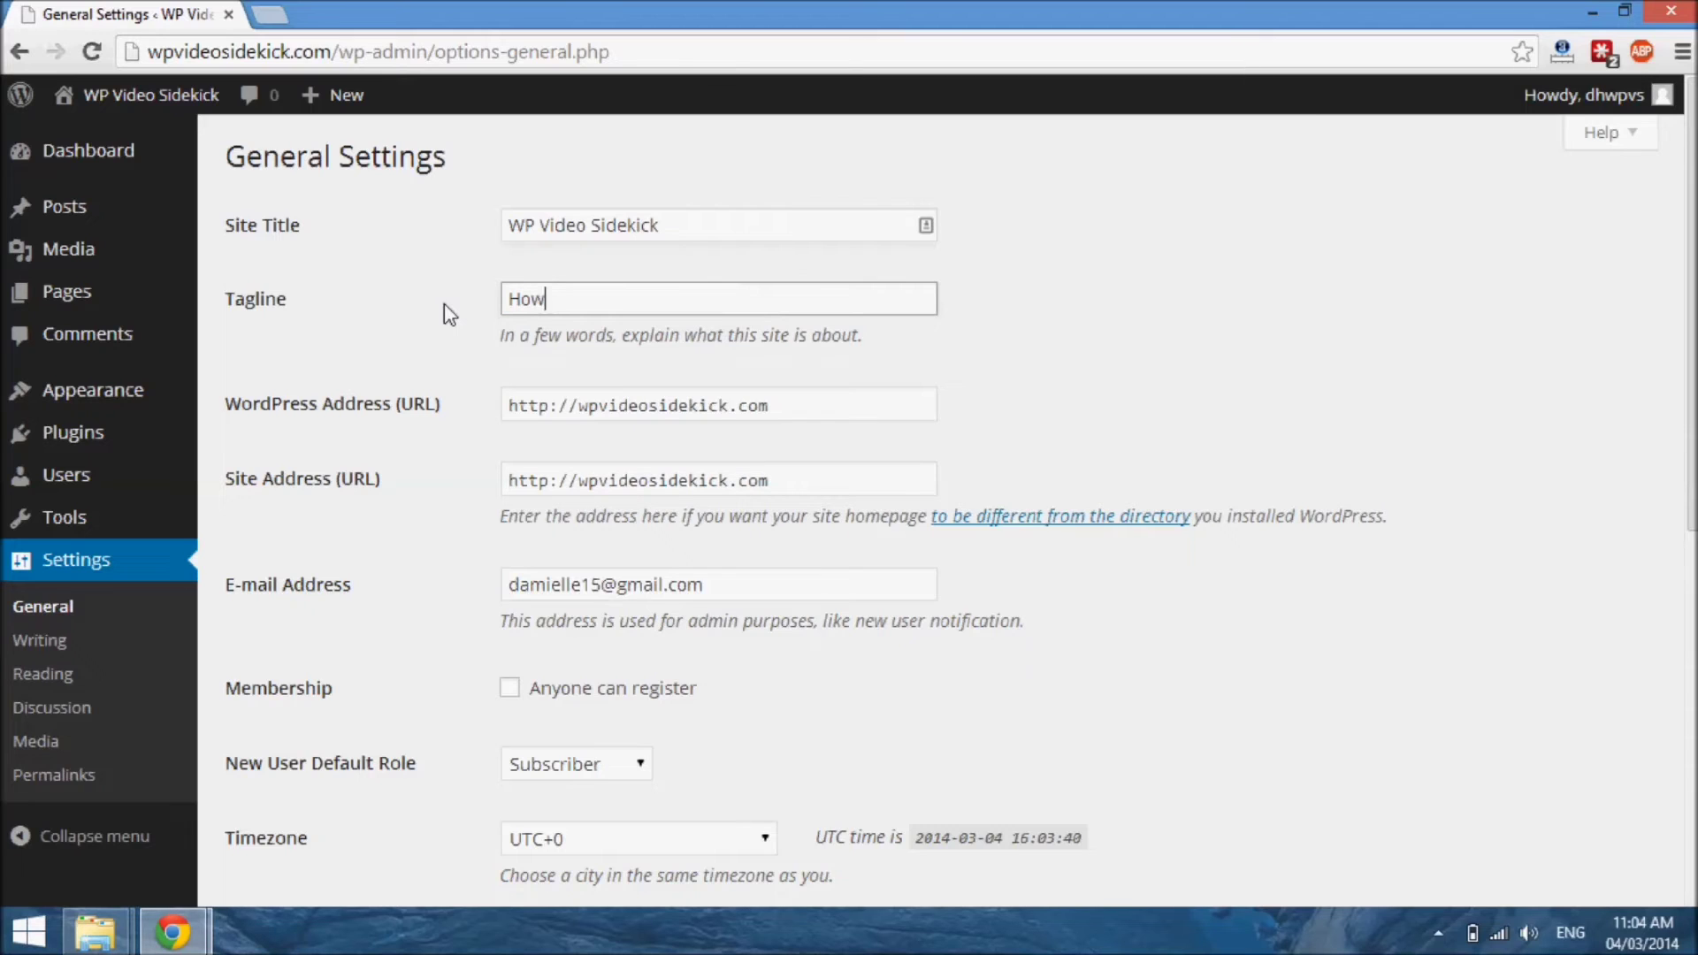
type(" To Bevcome A WP ")
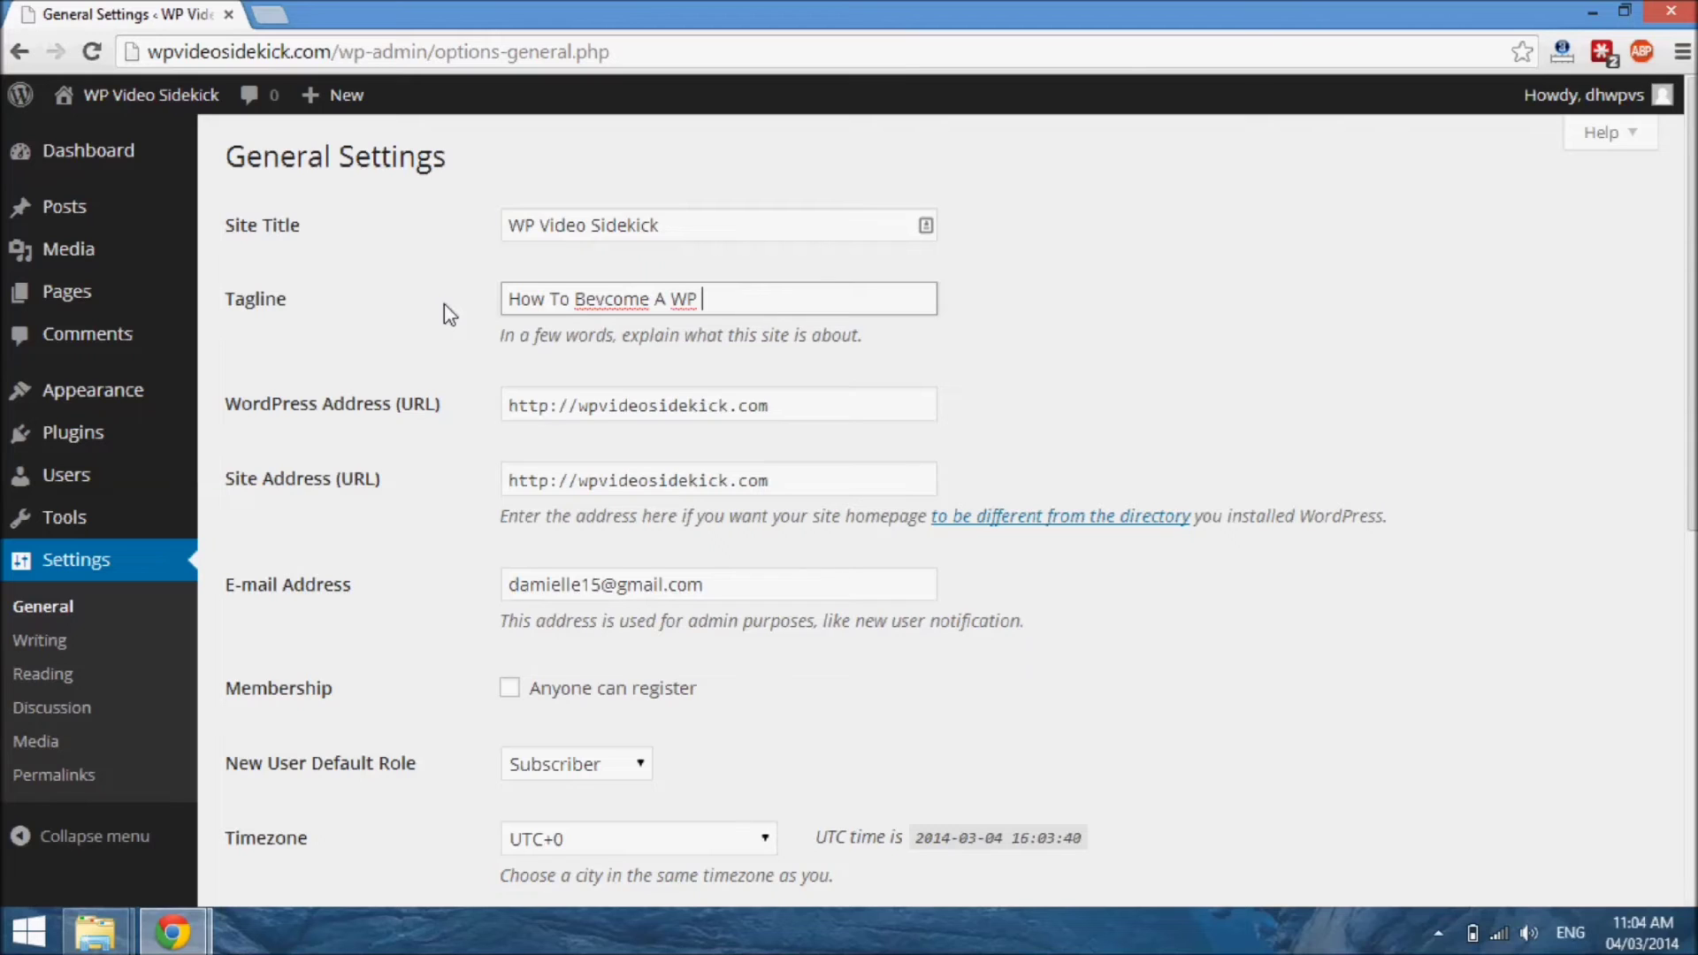
type("PRo")
left_click(611, 301)
key("BackSpace")
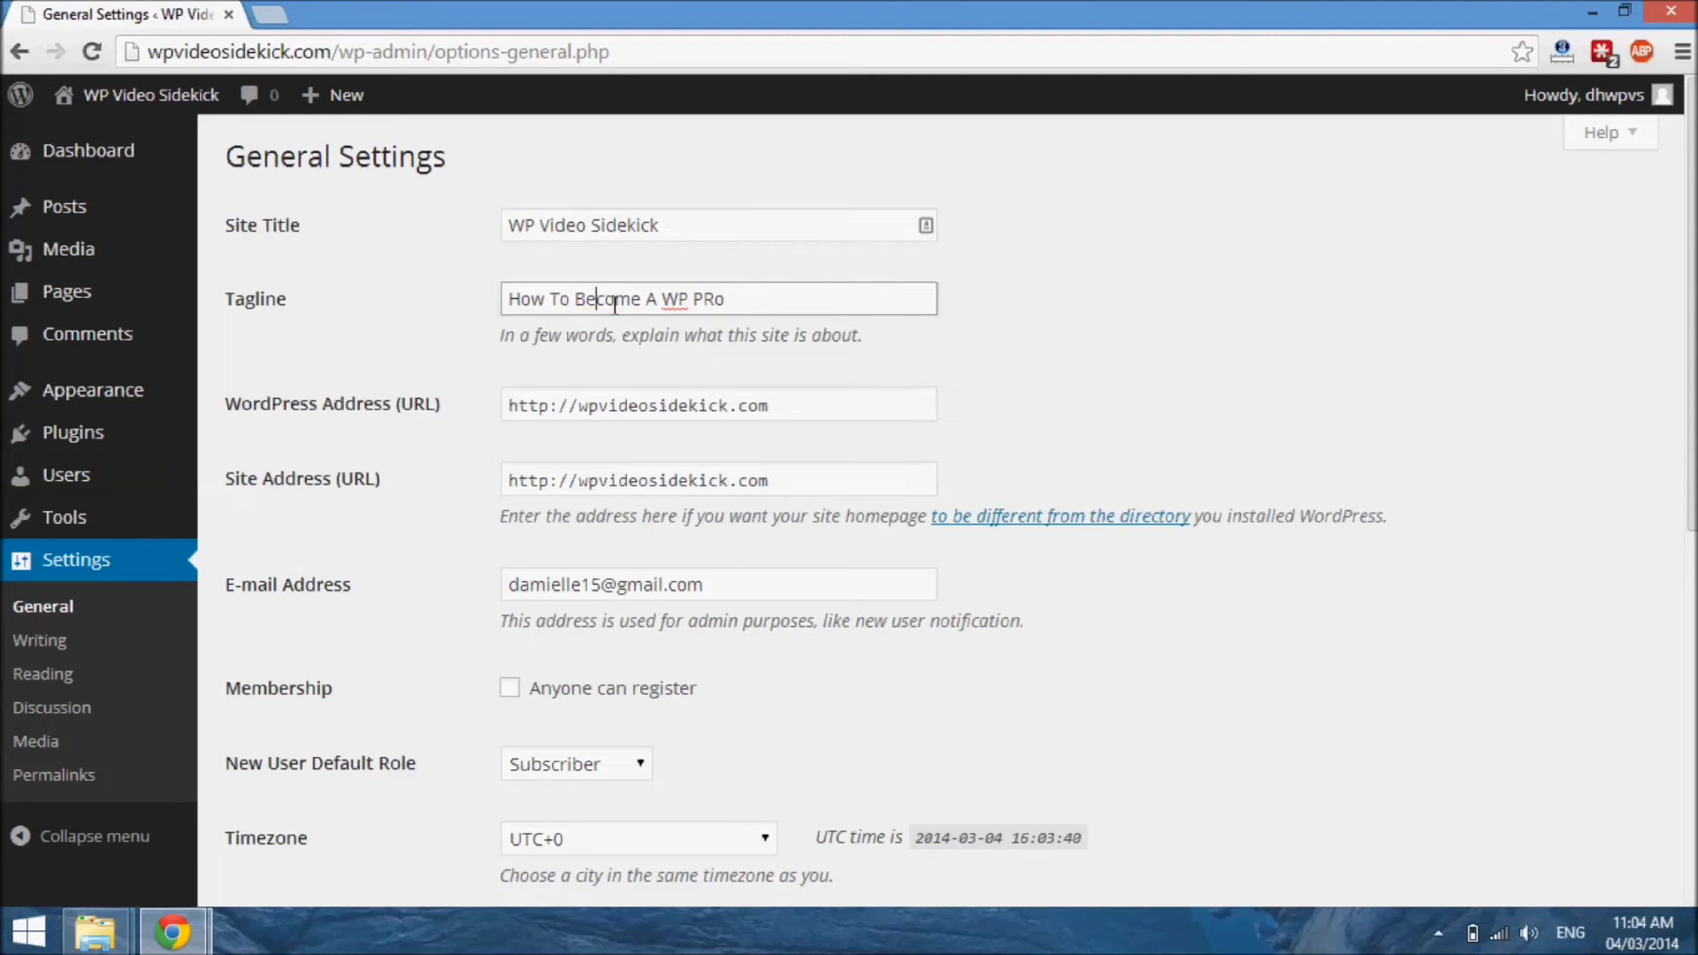
Step: Check where the tagline is displayed on the live site's blog page, then return to the General Settings window
left_click(171, 945)
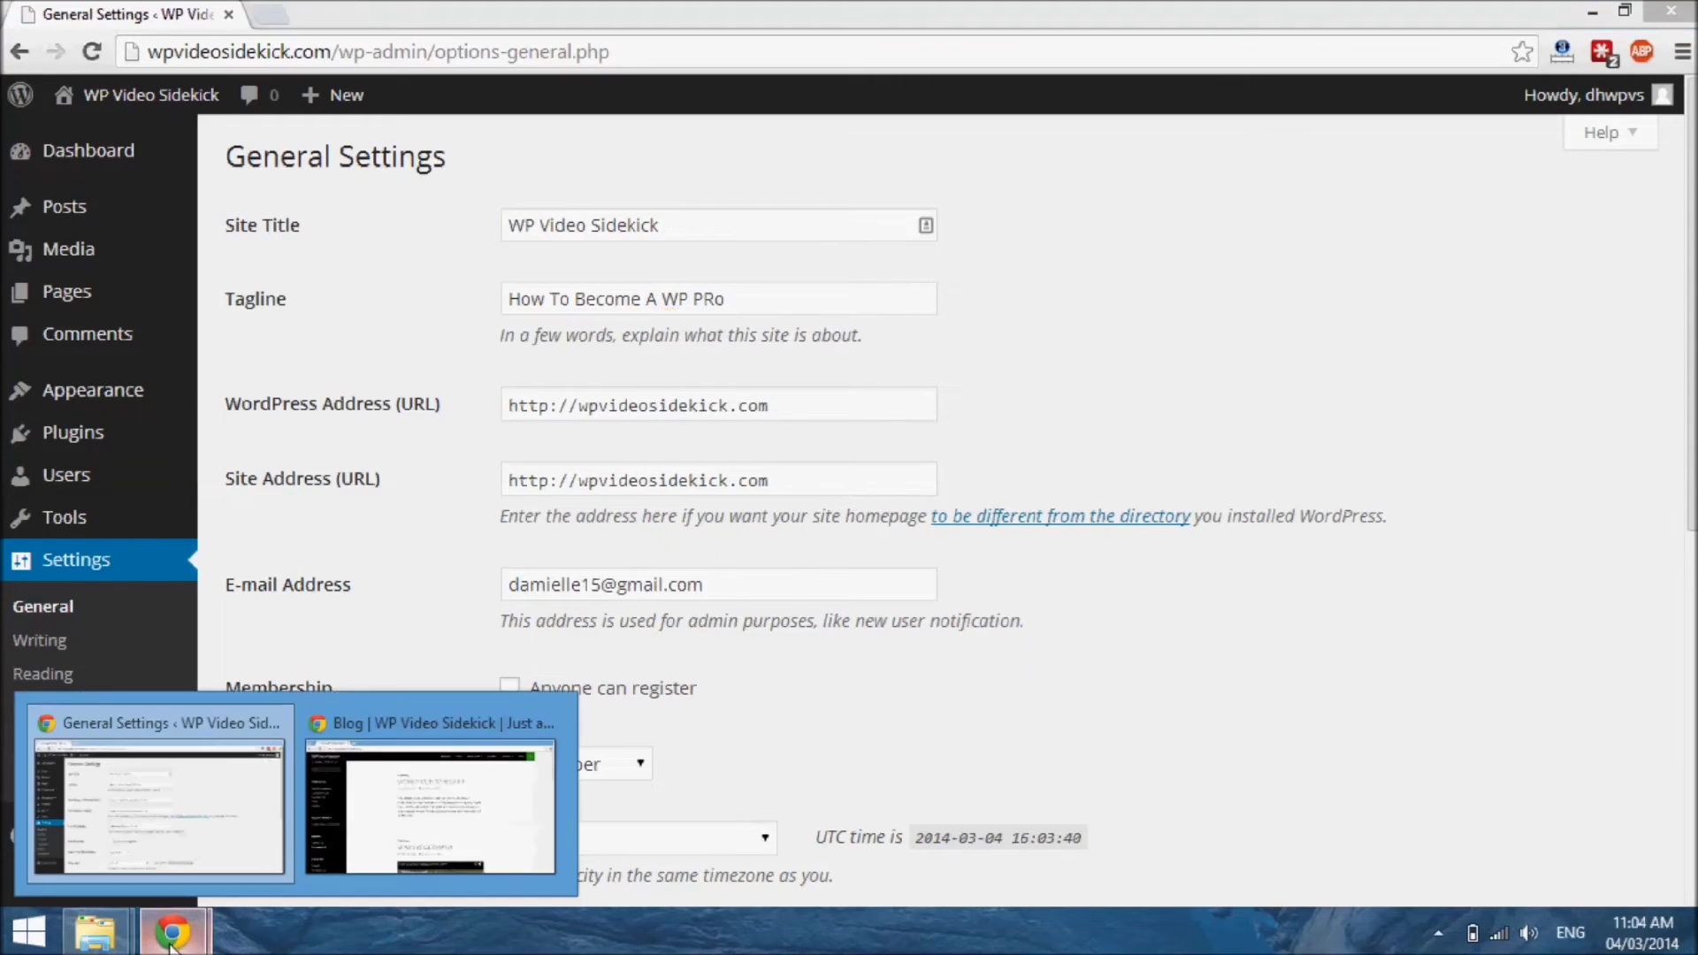
left_click(377, 798)
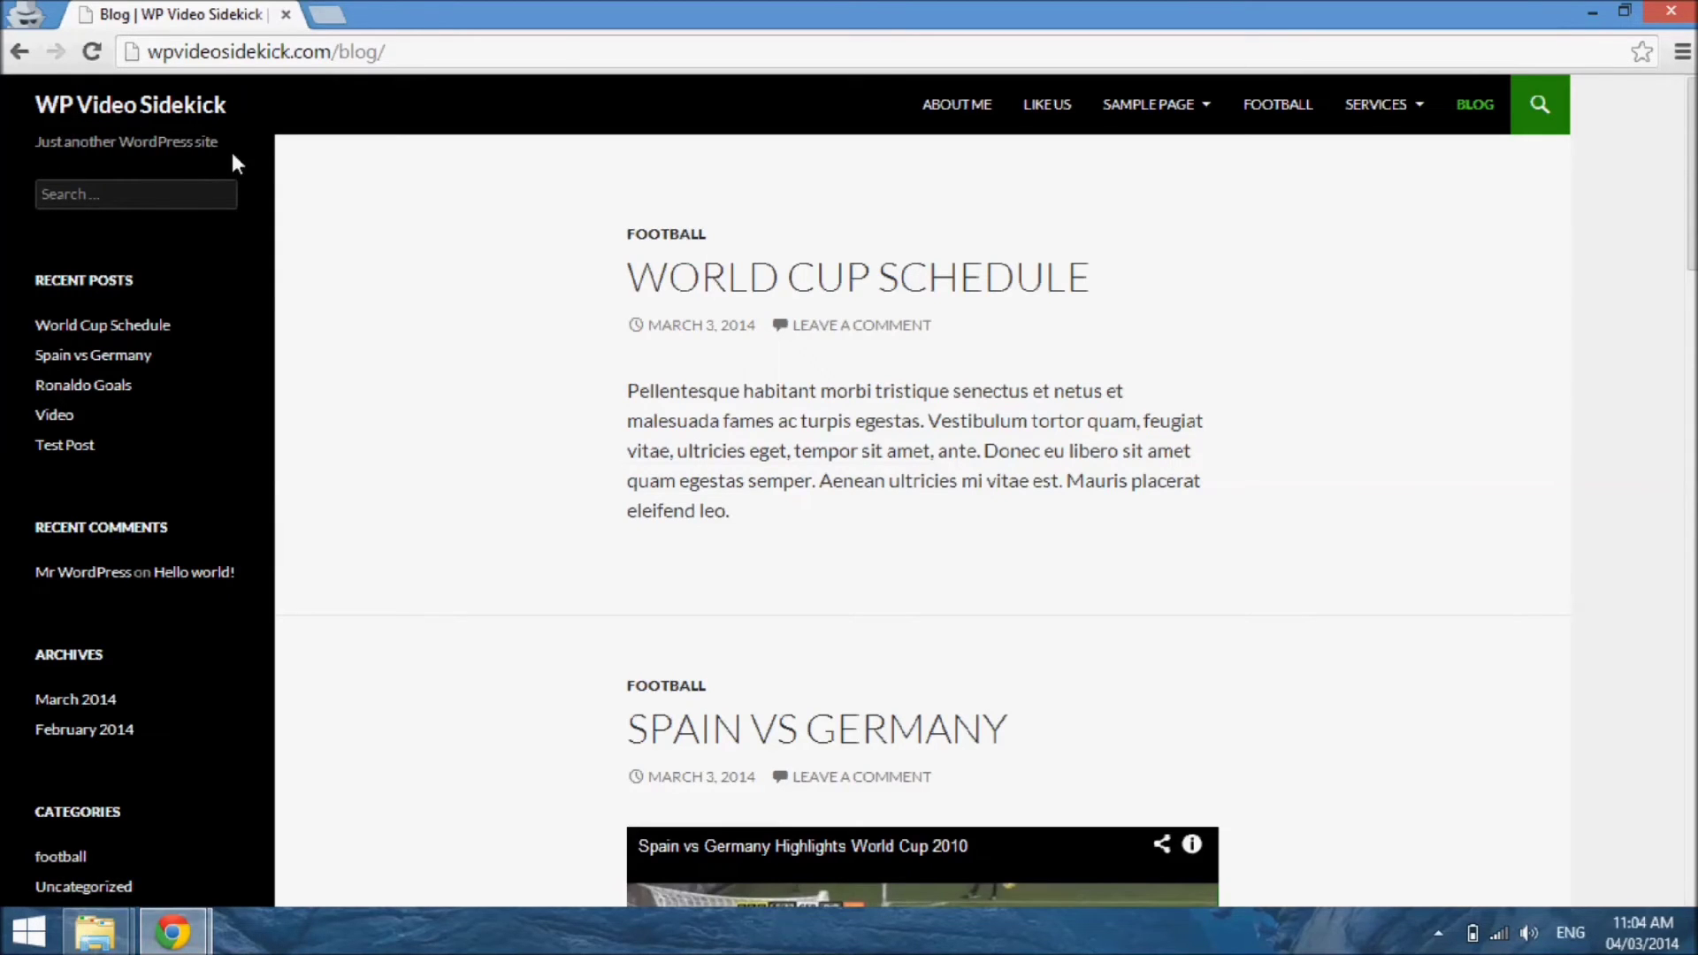
mouse_move(172, 930)
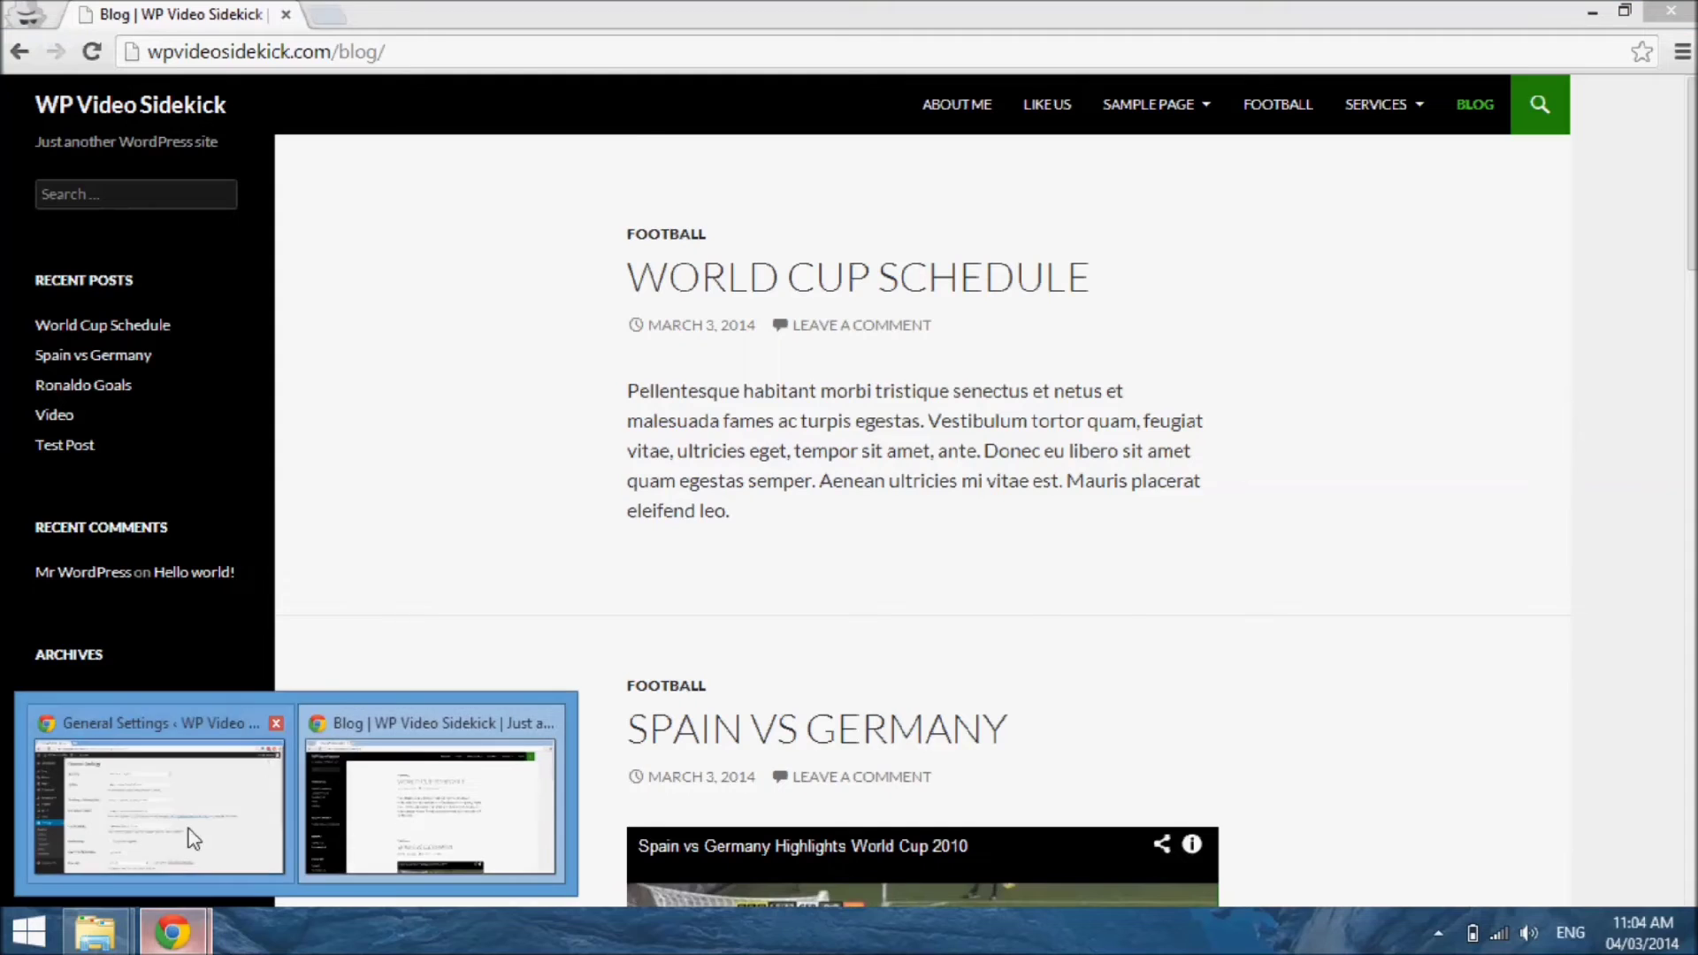
left_click(150, 796)
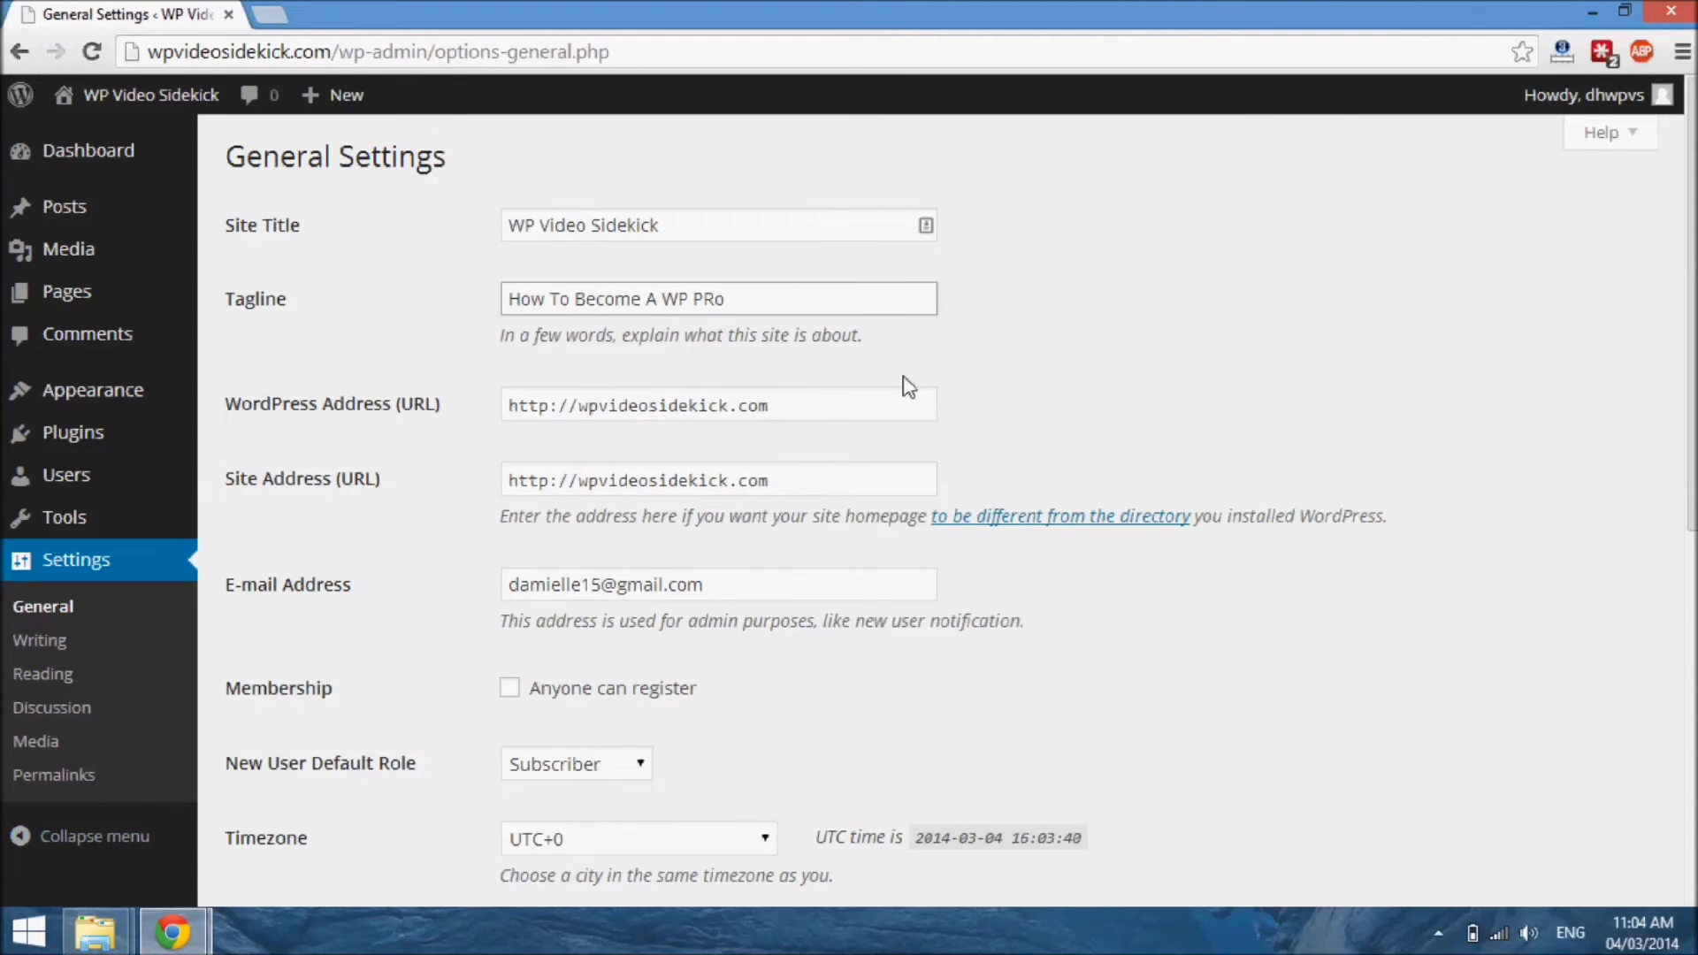
Step: Review the address, membership, timezone, date and time format settings, and save the general settings
left_click(780, 311)
left_click(812, 413)
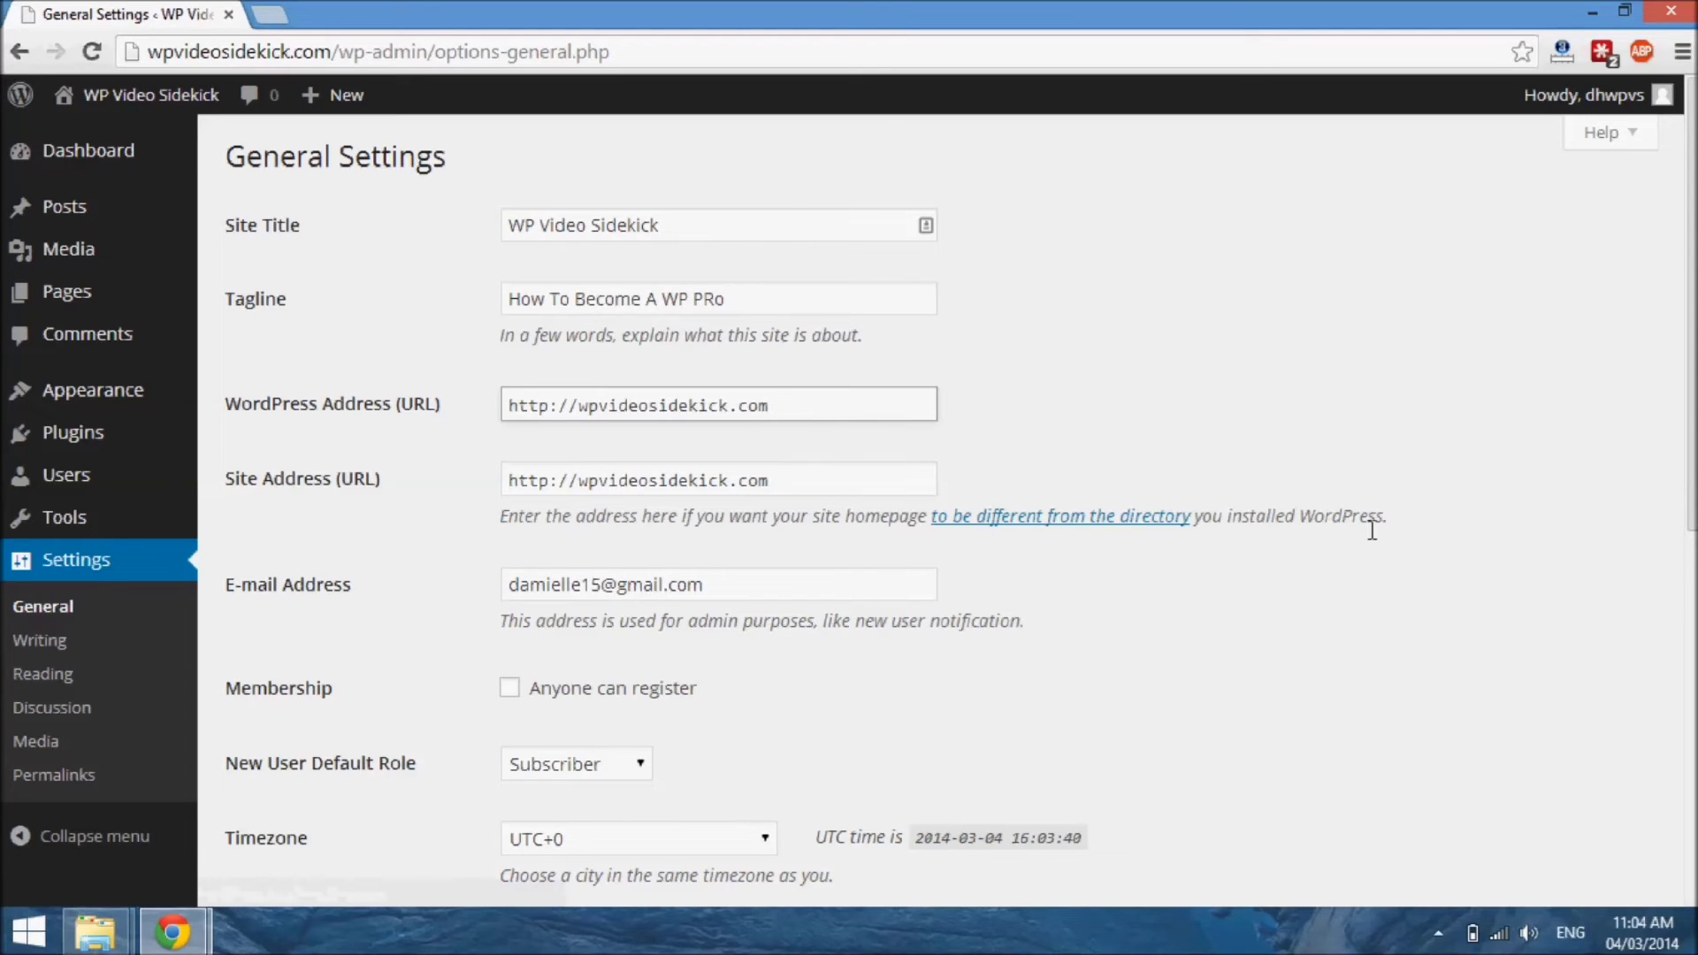
left_click(820, 481)
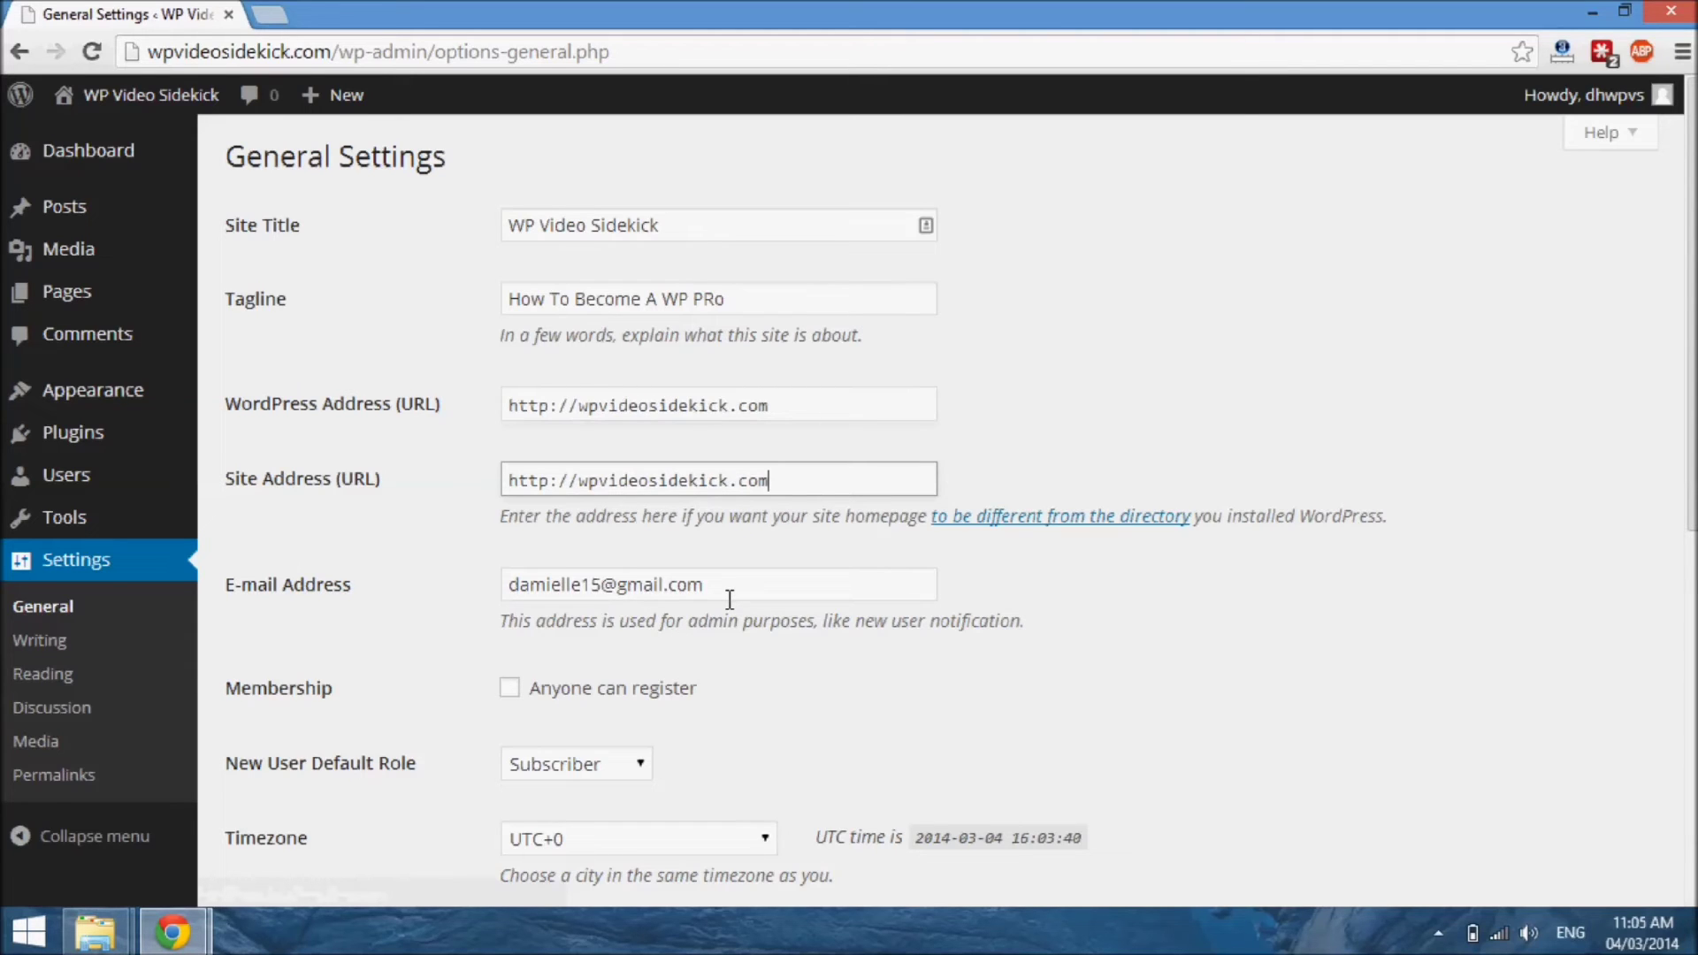
scroll(708, 646, "down", 1)
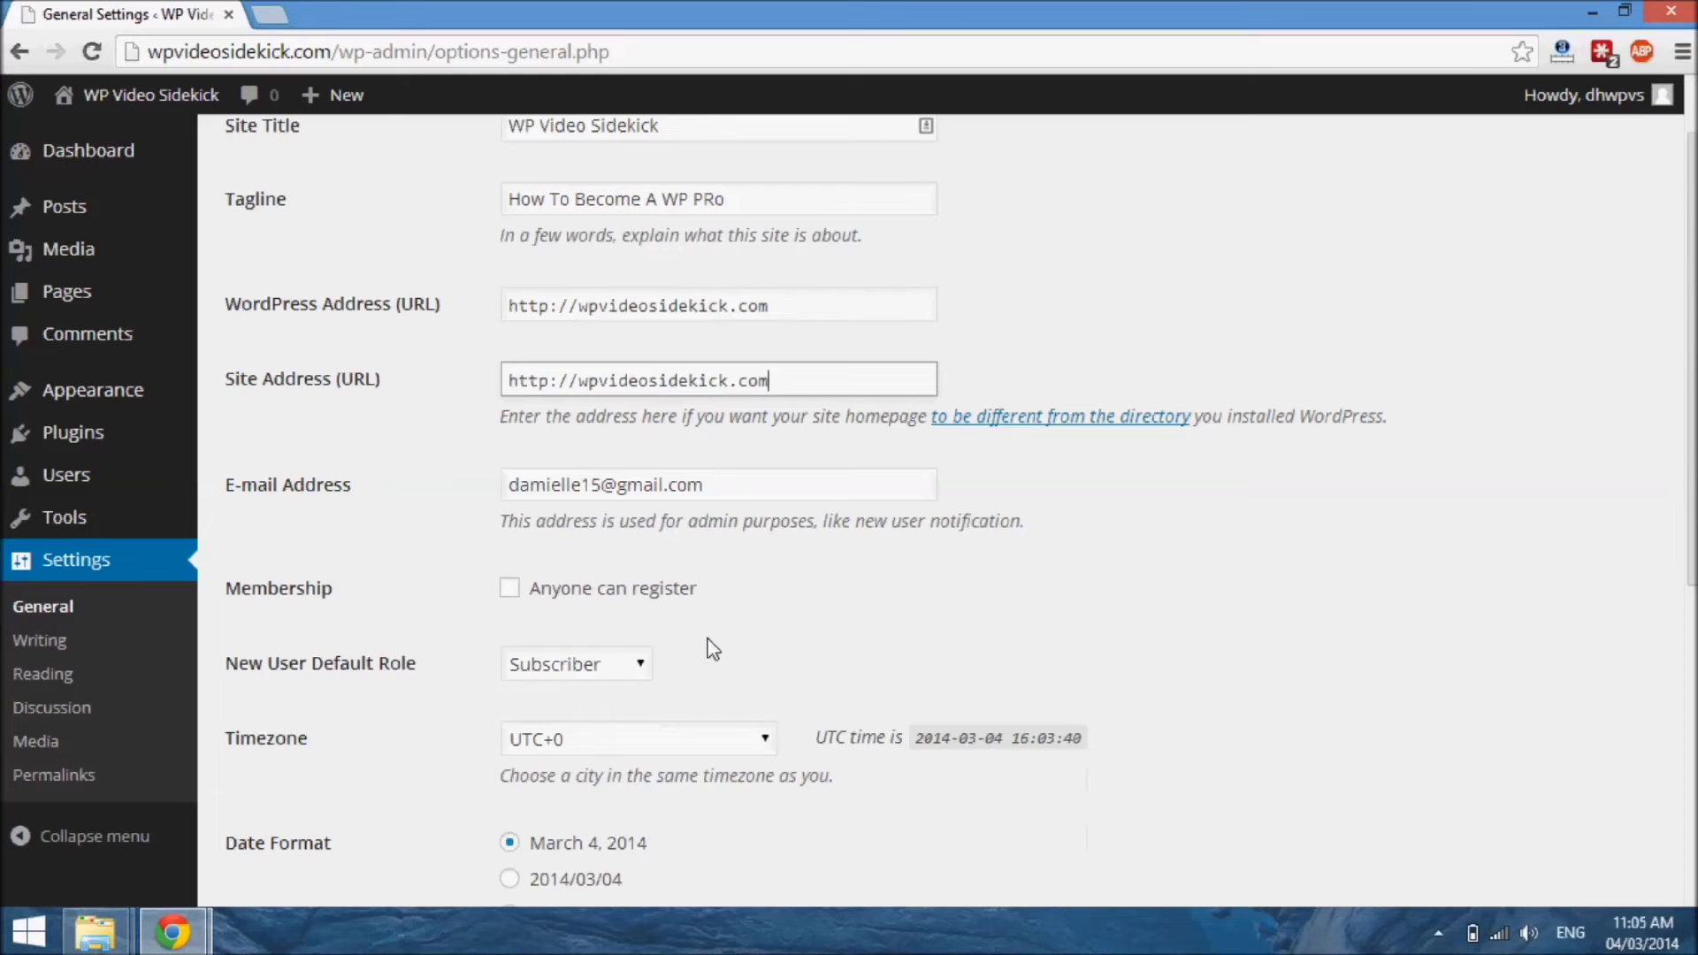
scroll(714, 650, "down", 1)
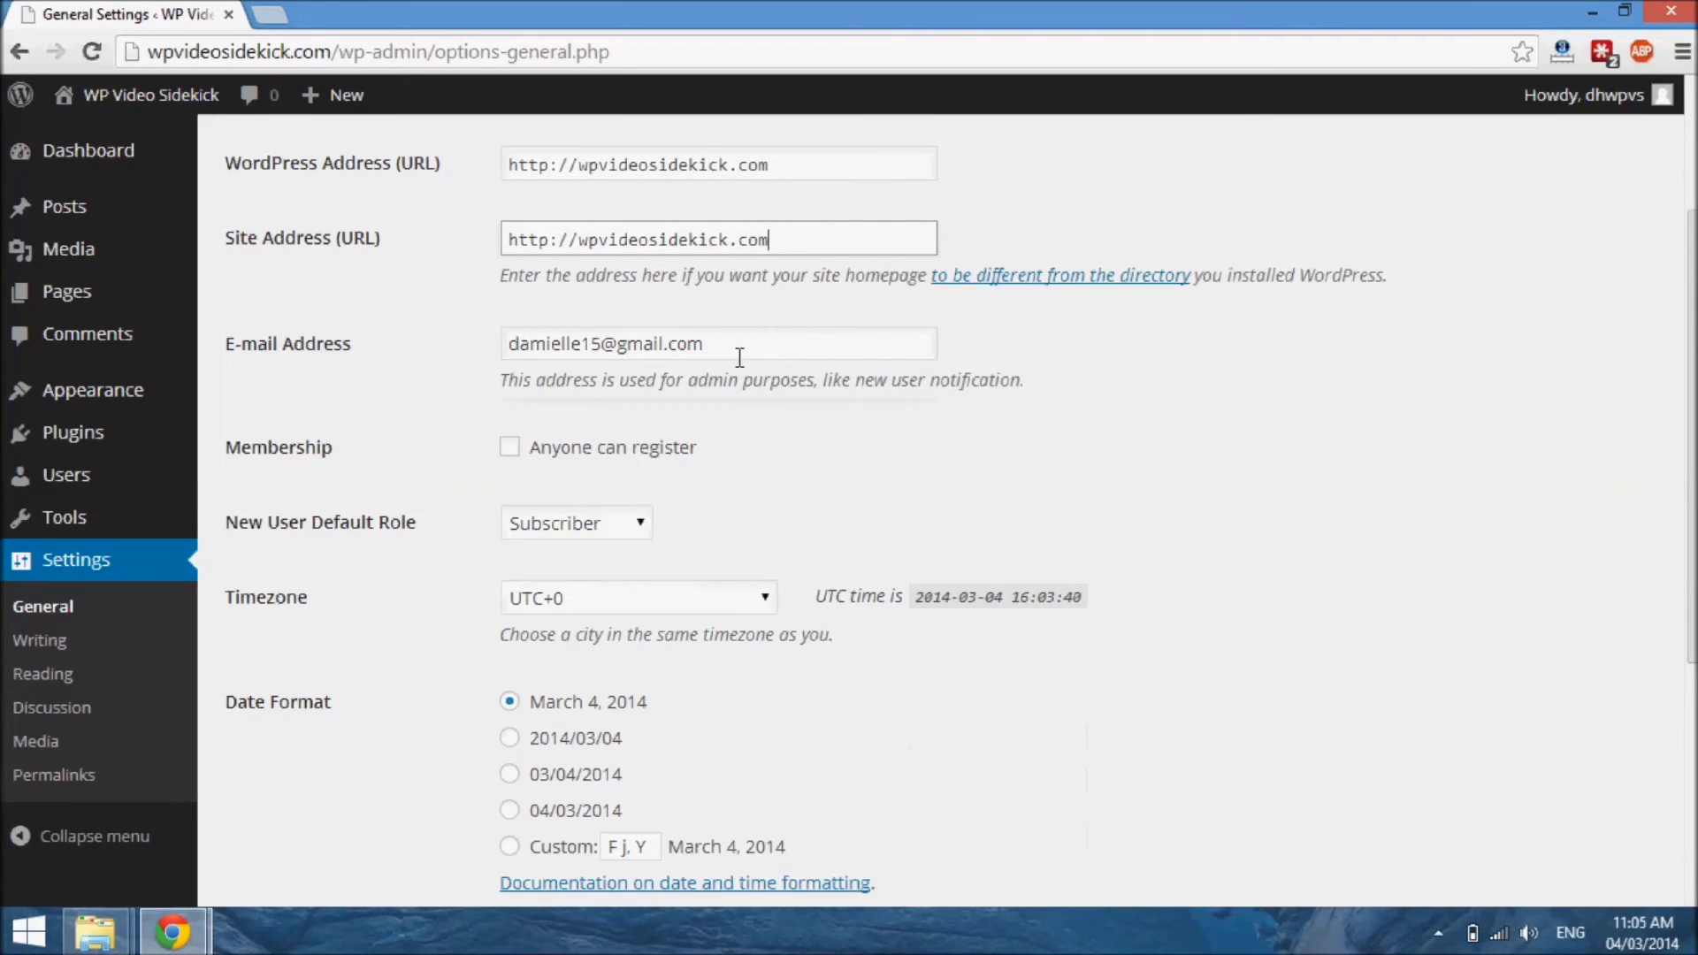
scroll(745, 359, "down", 3)
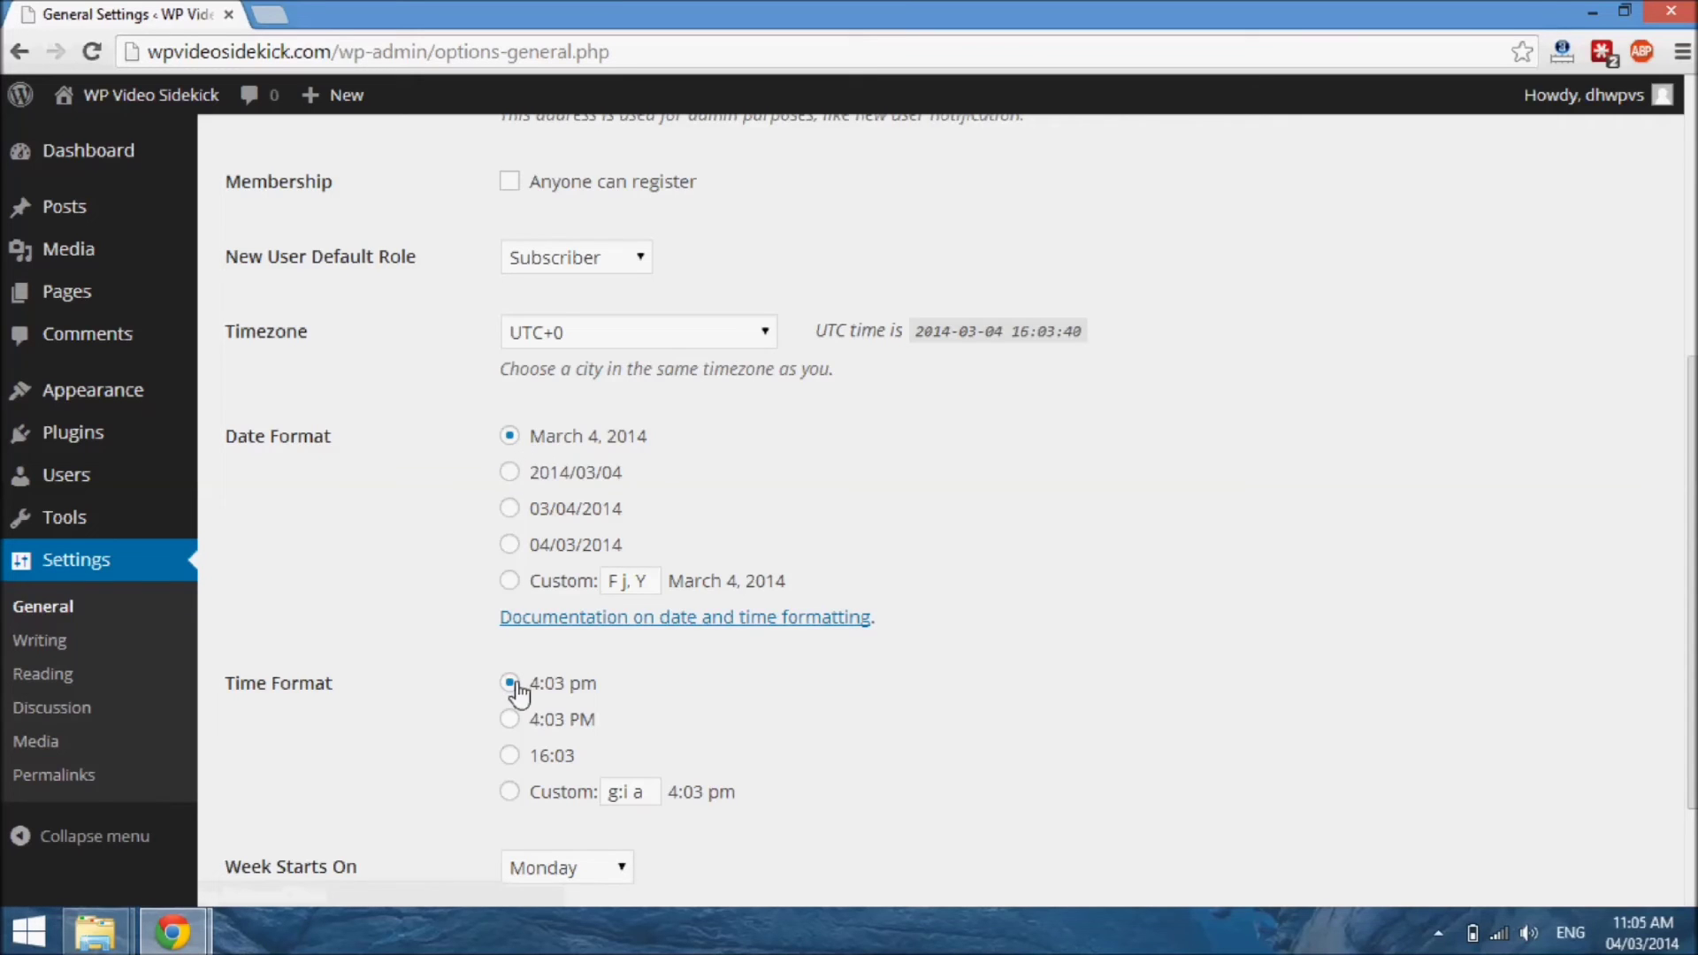
scroll(518, 691, "down", 3)
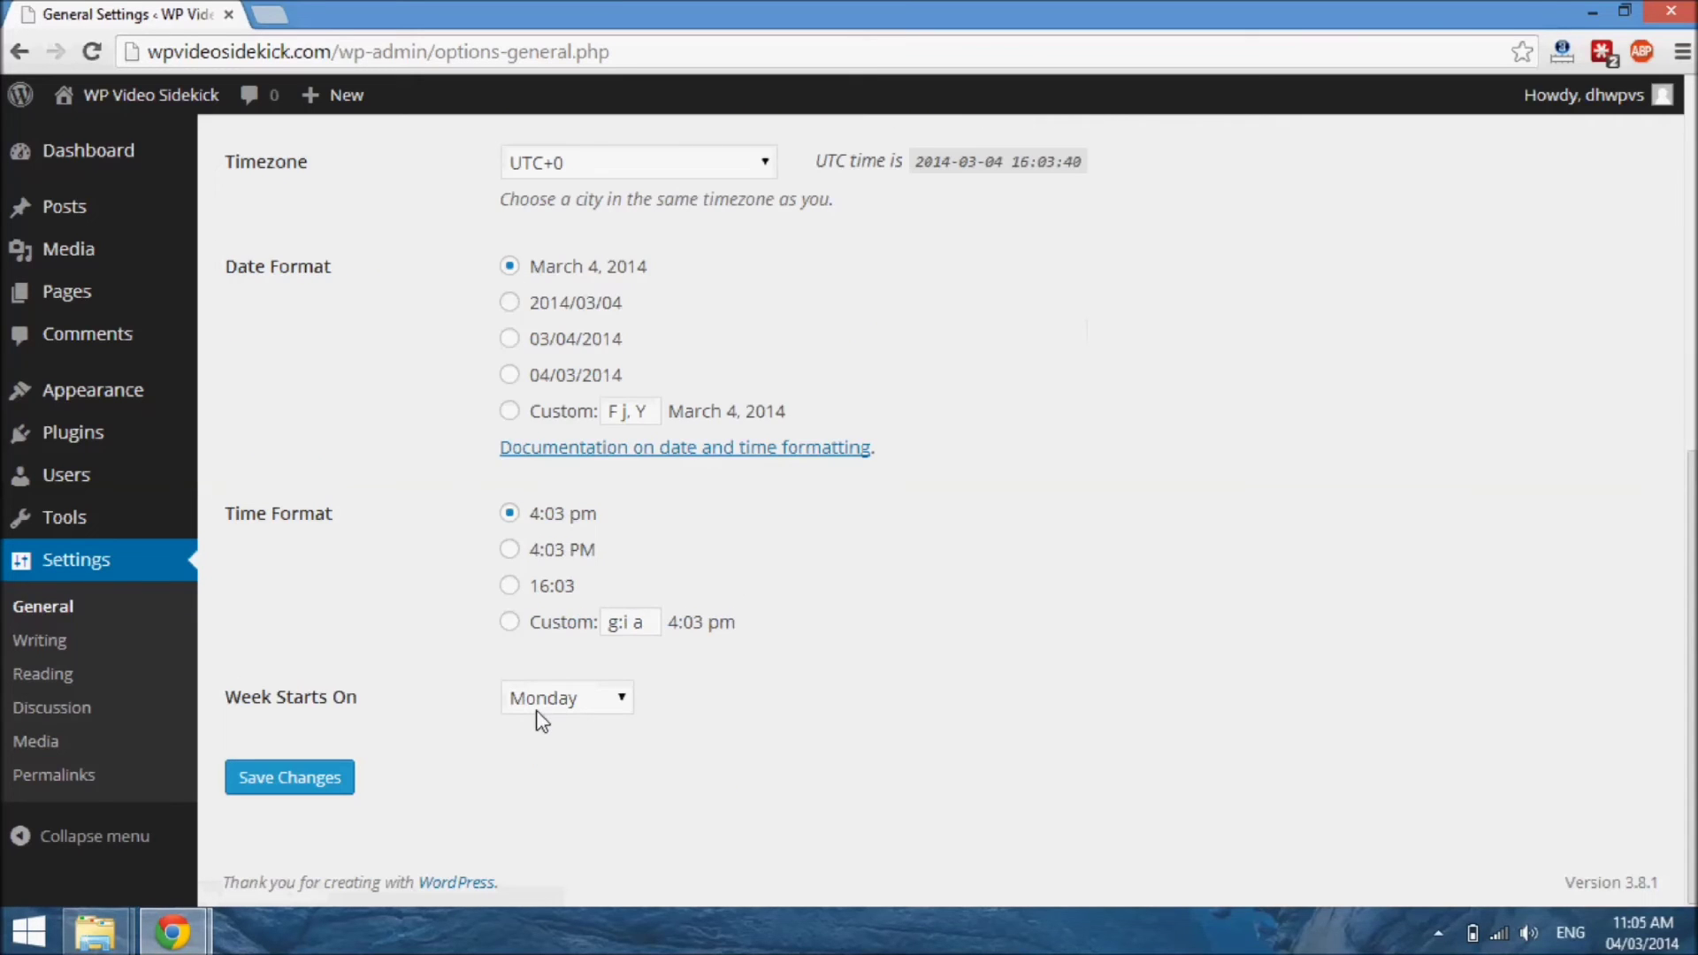
left_click(304, 796)
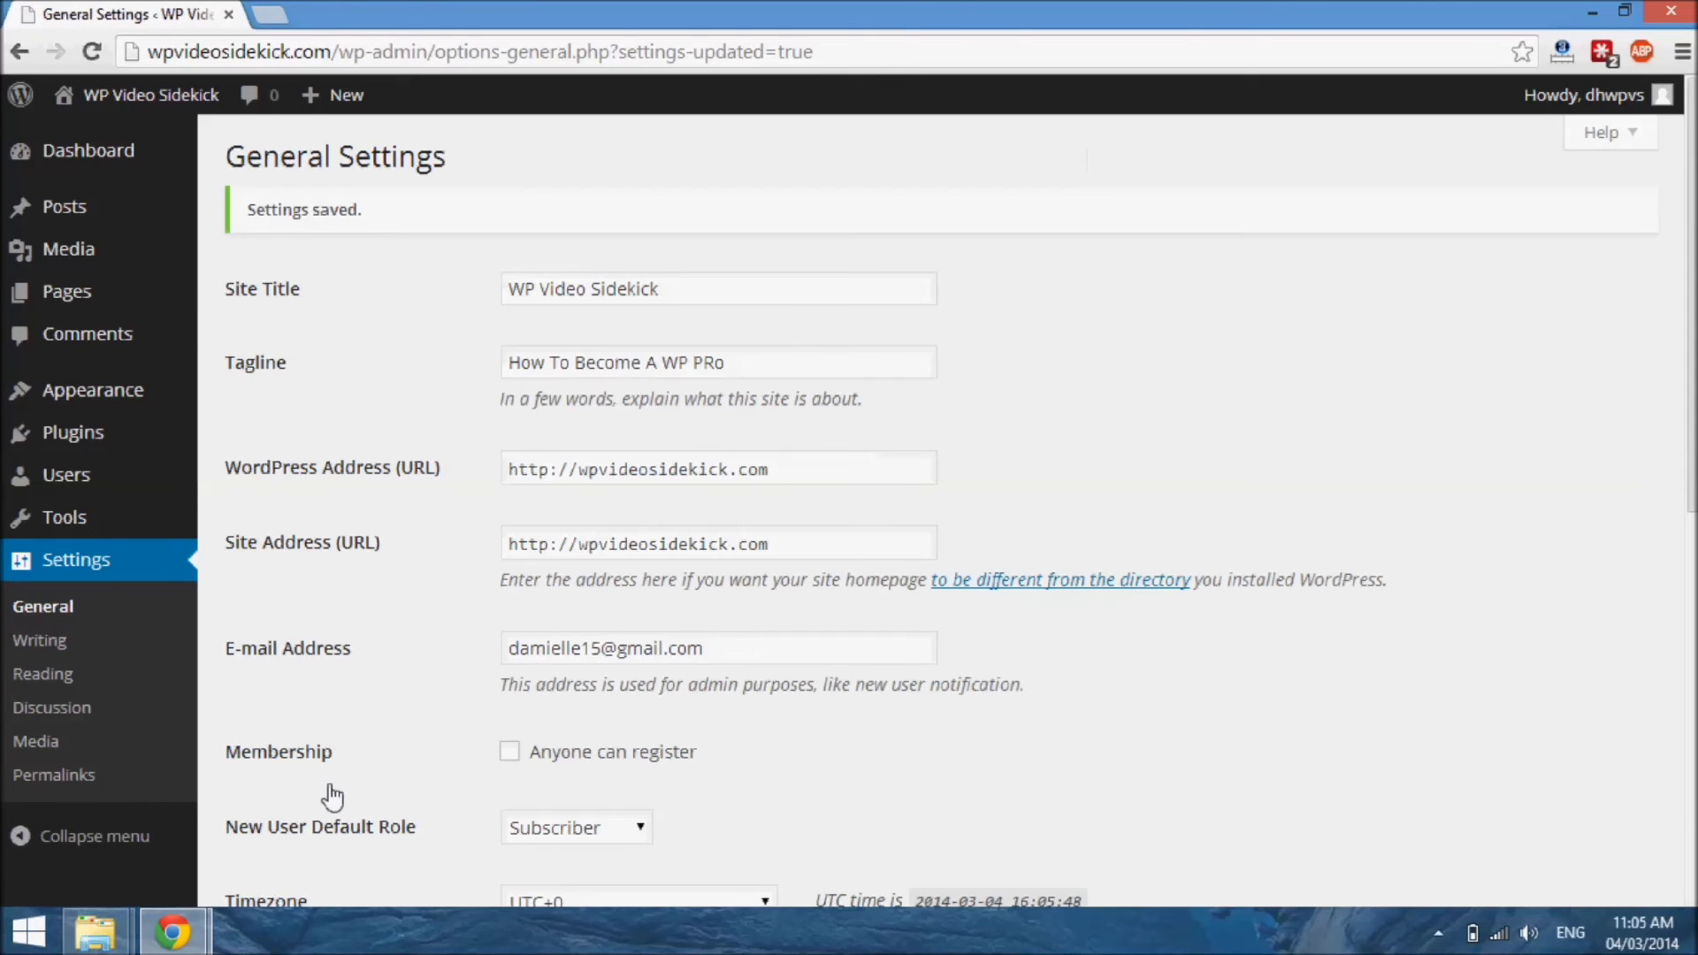
Step: Look over the saved general settings, then switch to the live blog page and reload it to check the tagline
scroll(1155, 690, "down", 5)
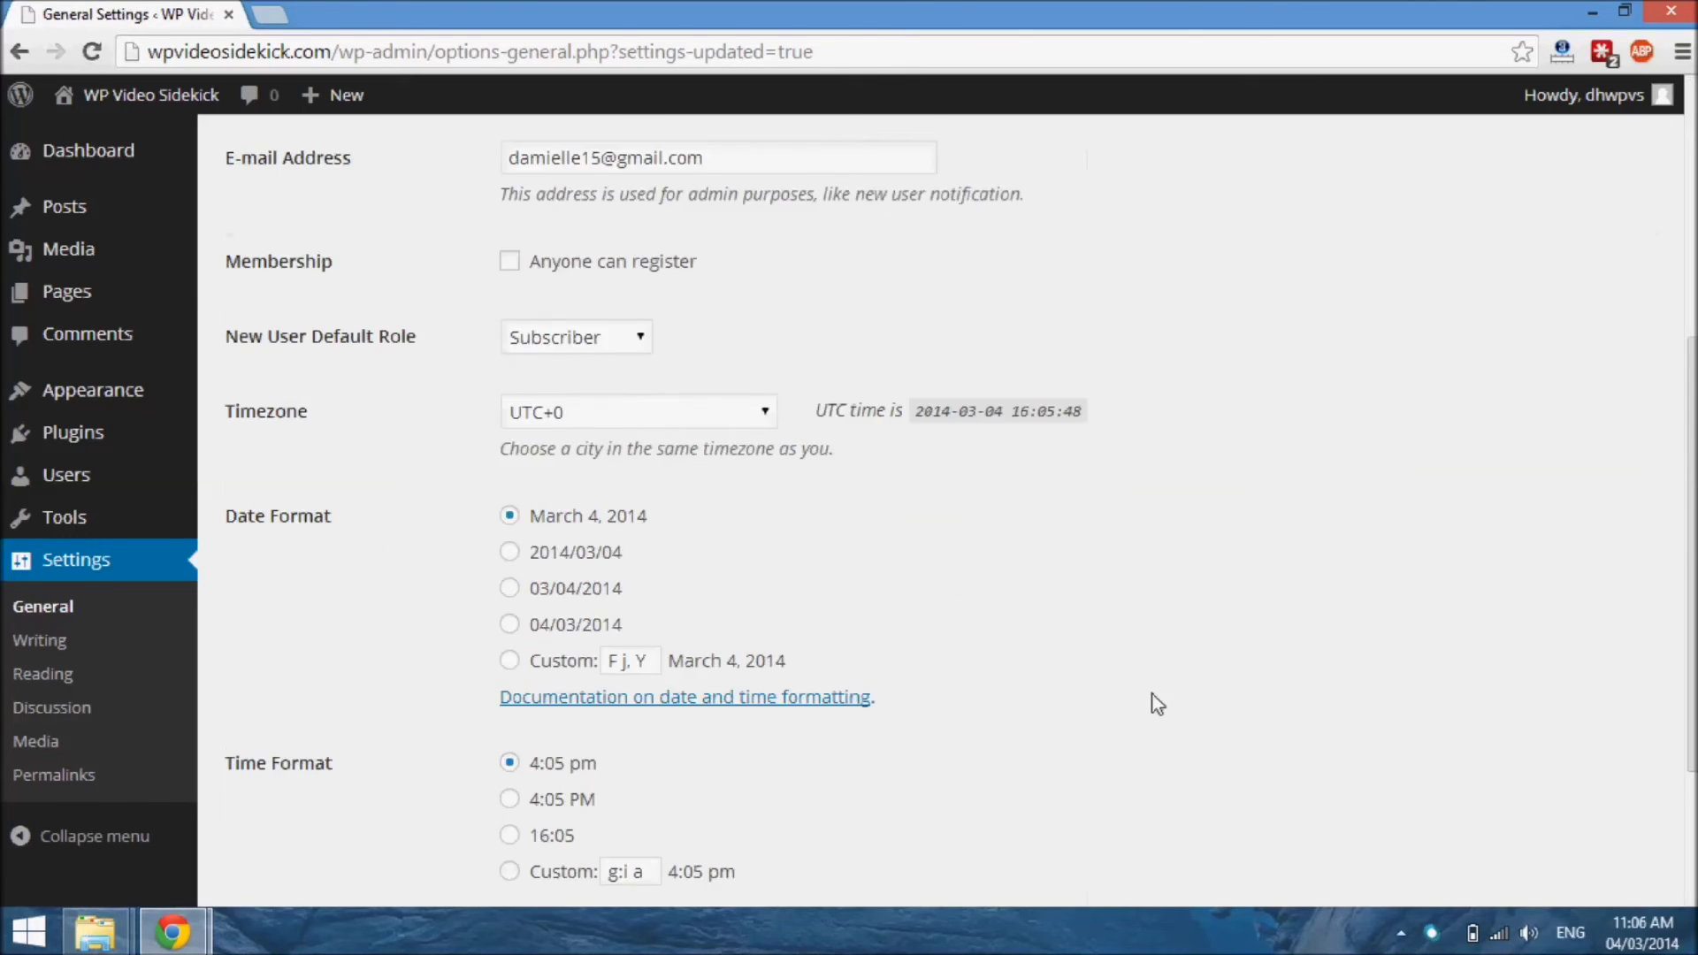
scroll(1151, 694, "down", 3)
scroll(1154, 695, "up", 8)
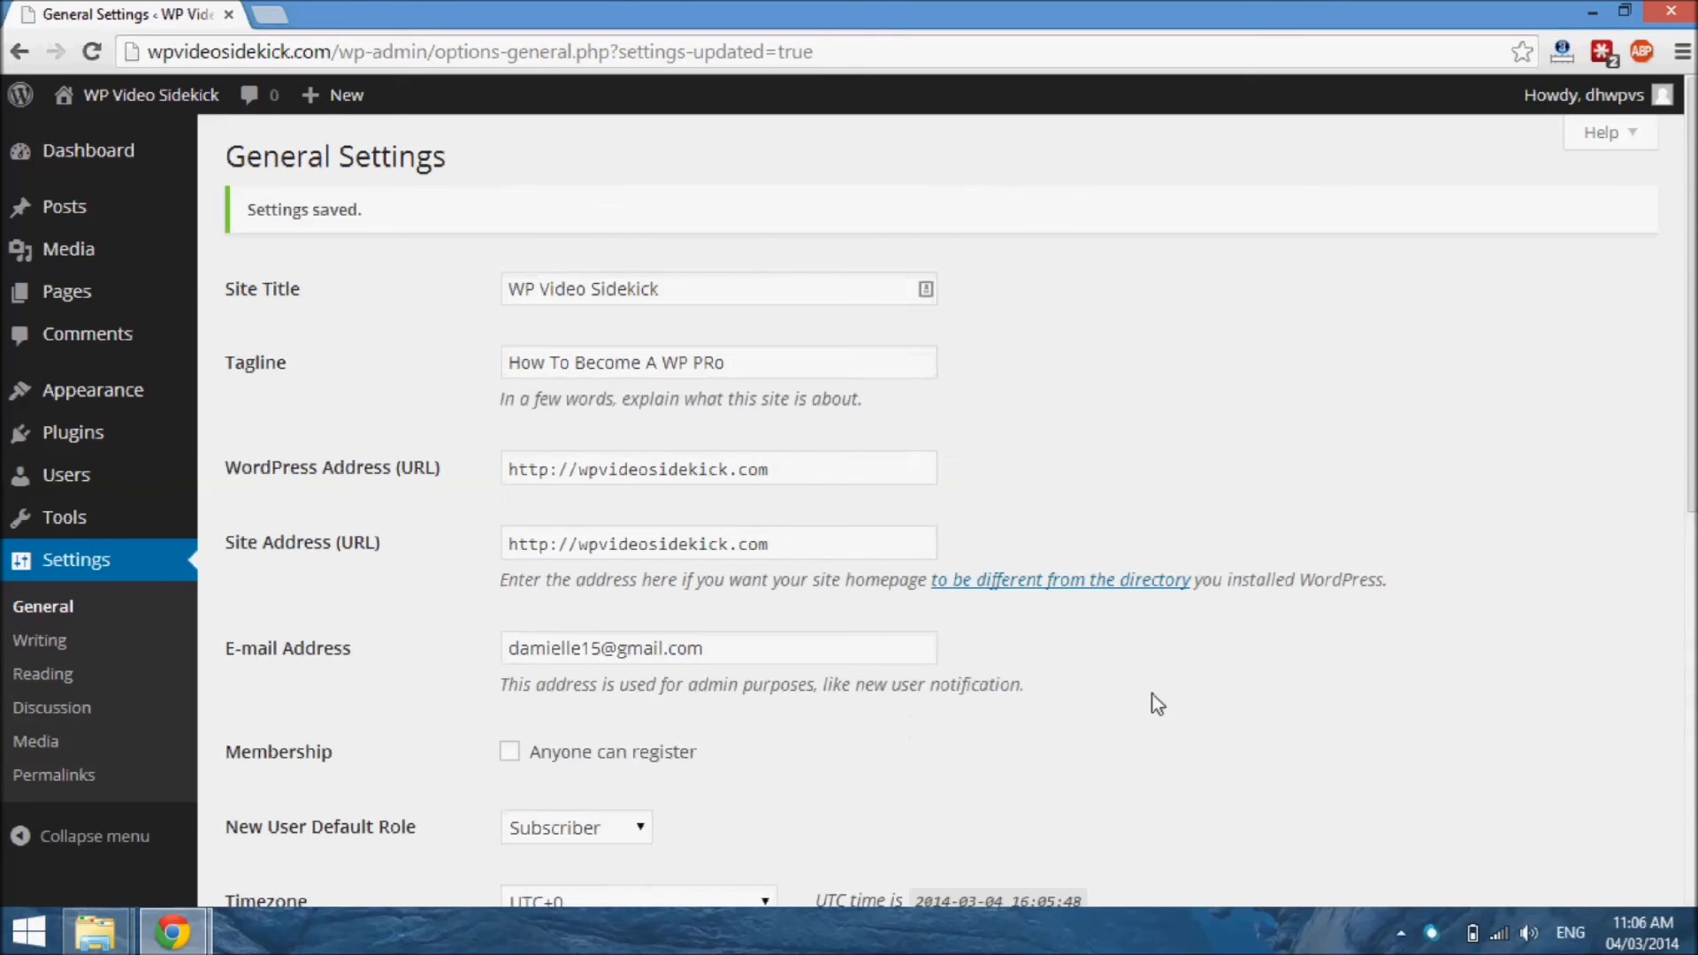
scroll(1154, 693, "down", 8)
mouse_move(193, 935)
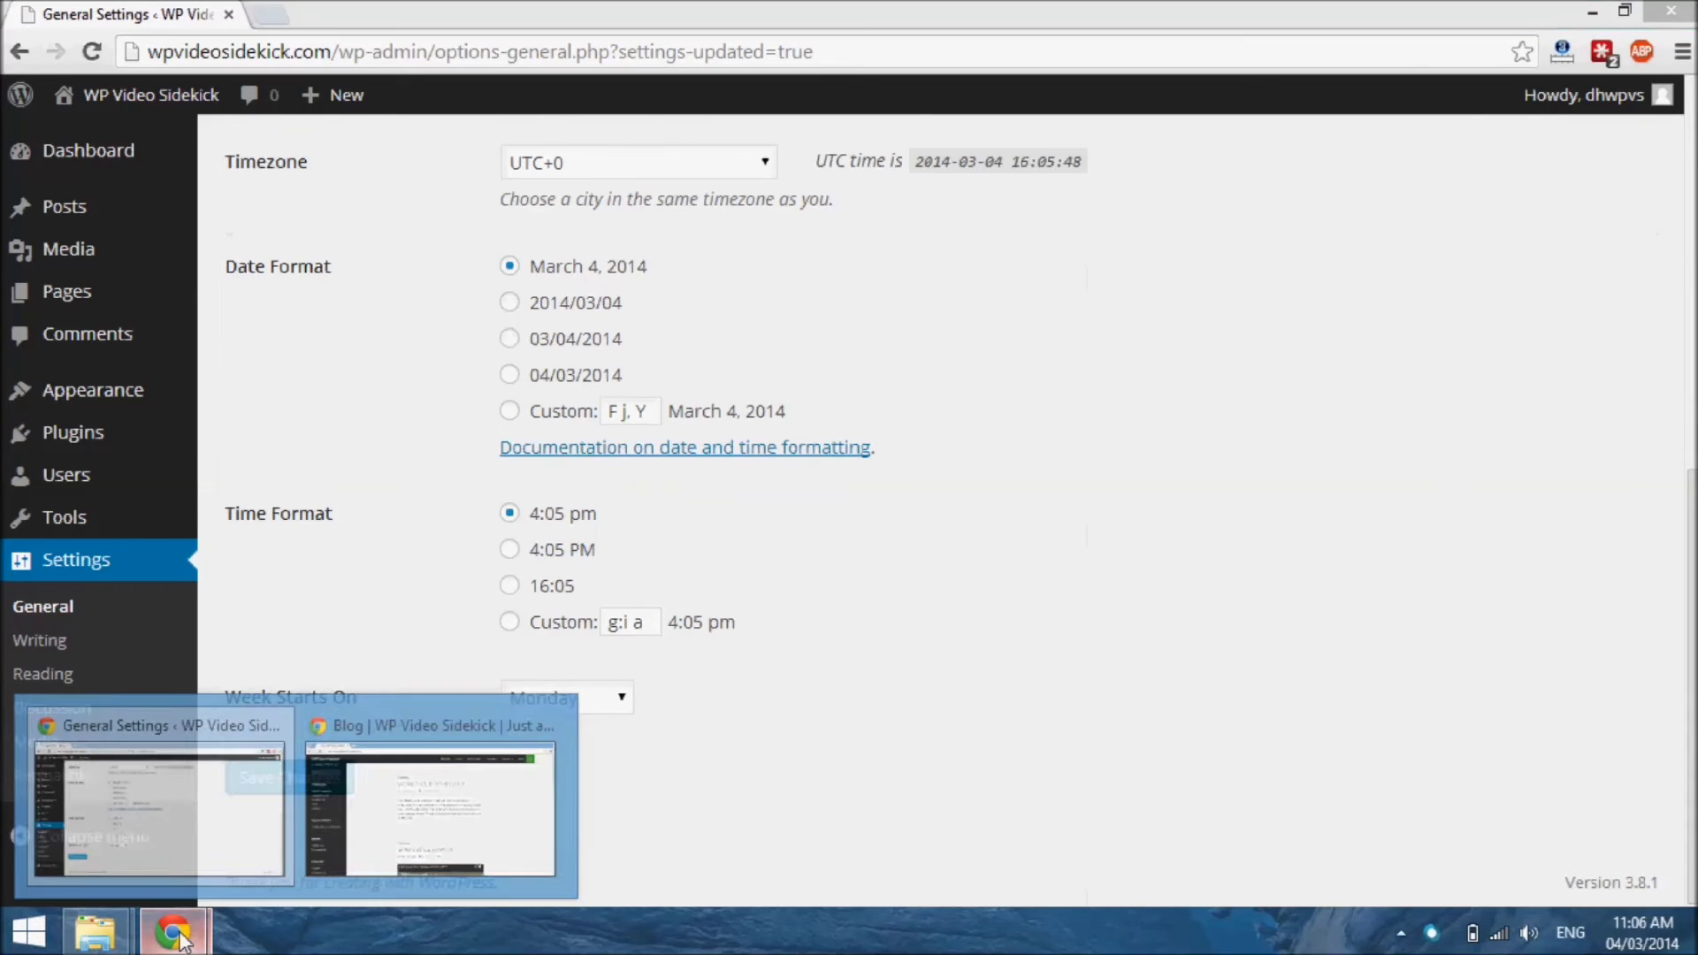
left_click(396, 796)
key("F5")
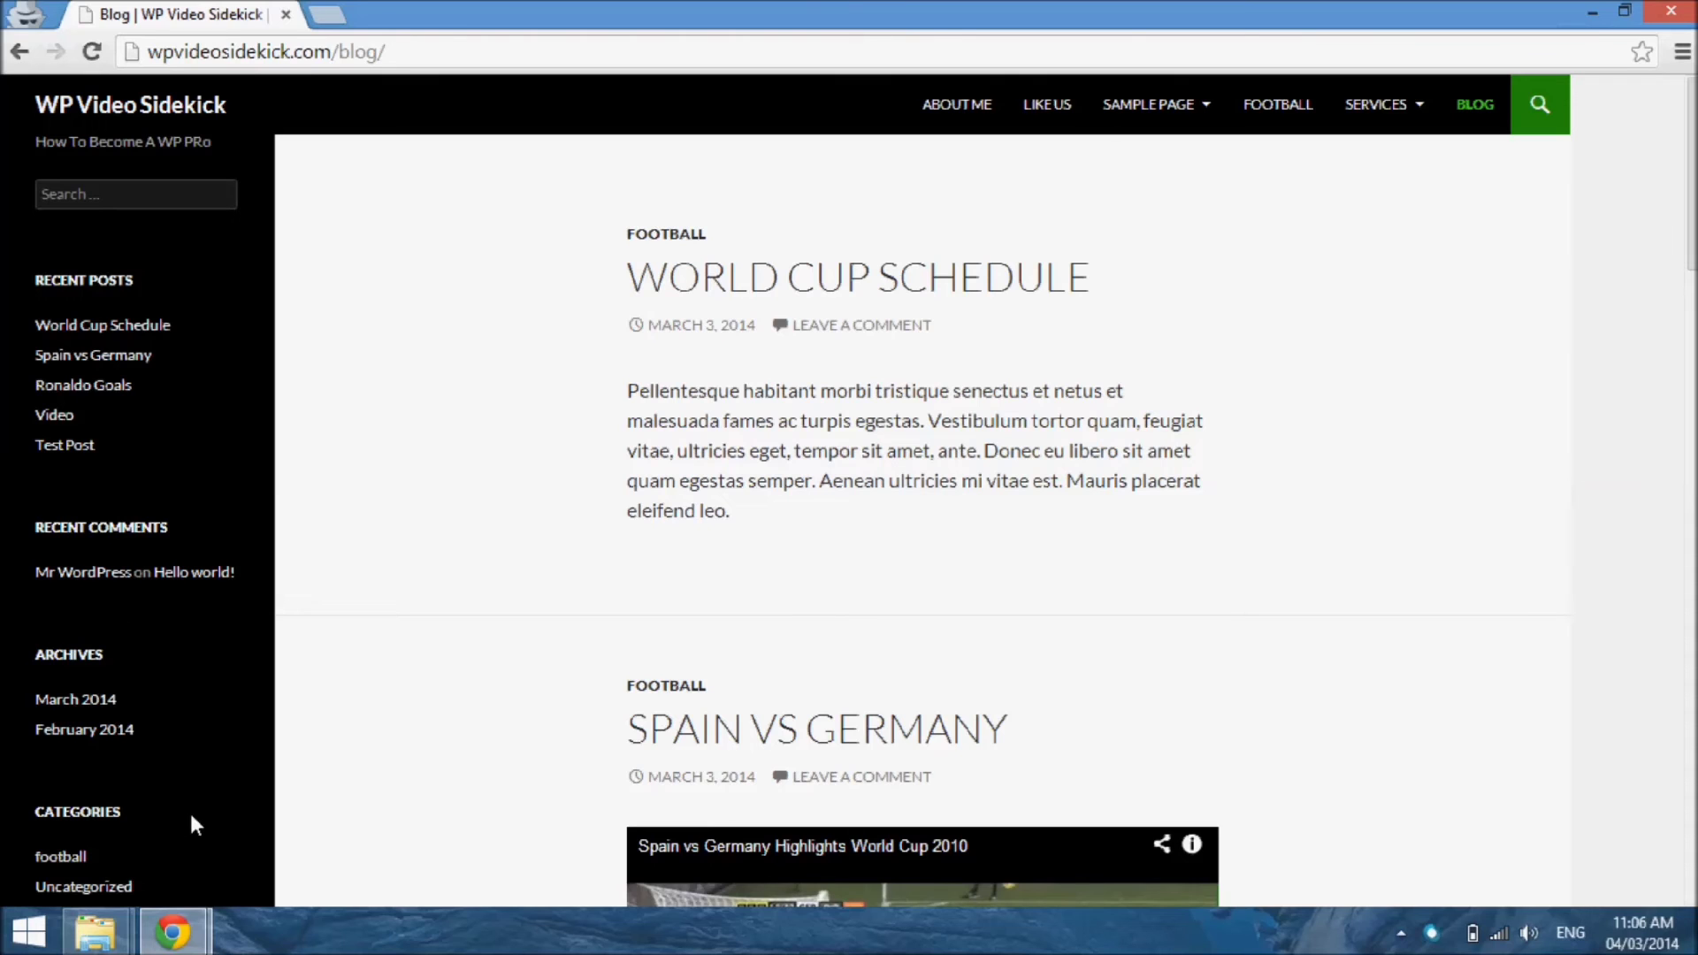
Step: Recheck the live blog page's header against the admin window, then return to the admin and open the Writing Settings
mouse_move(172, 931)
left_click(220, 820)
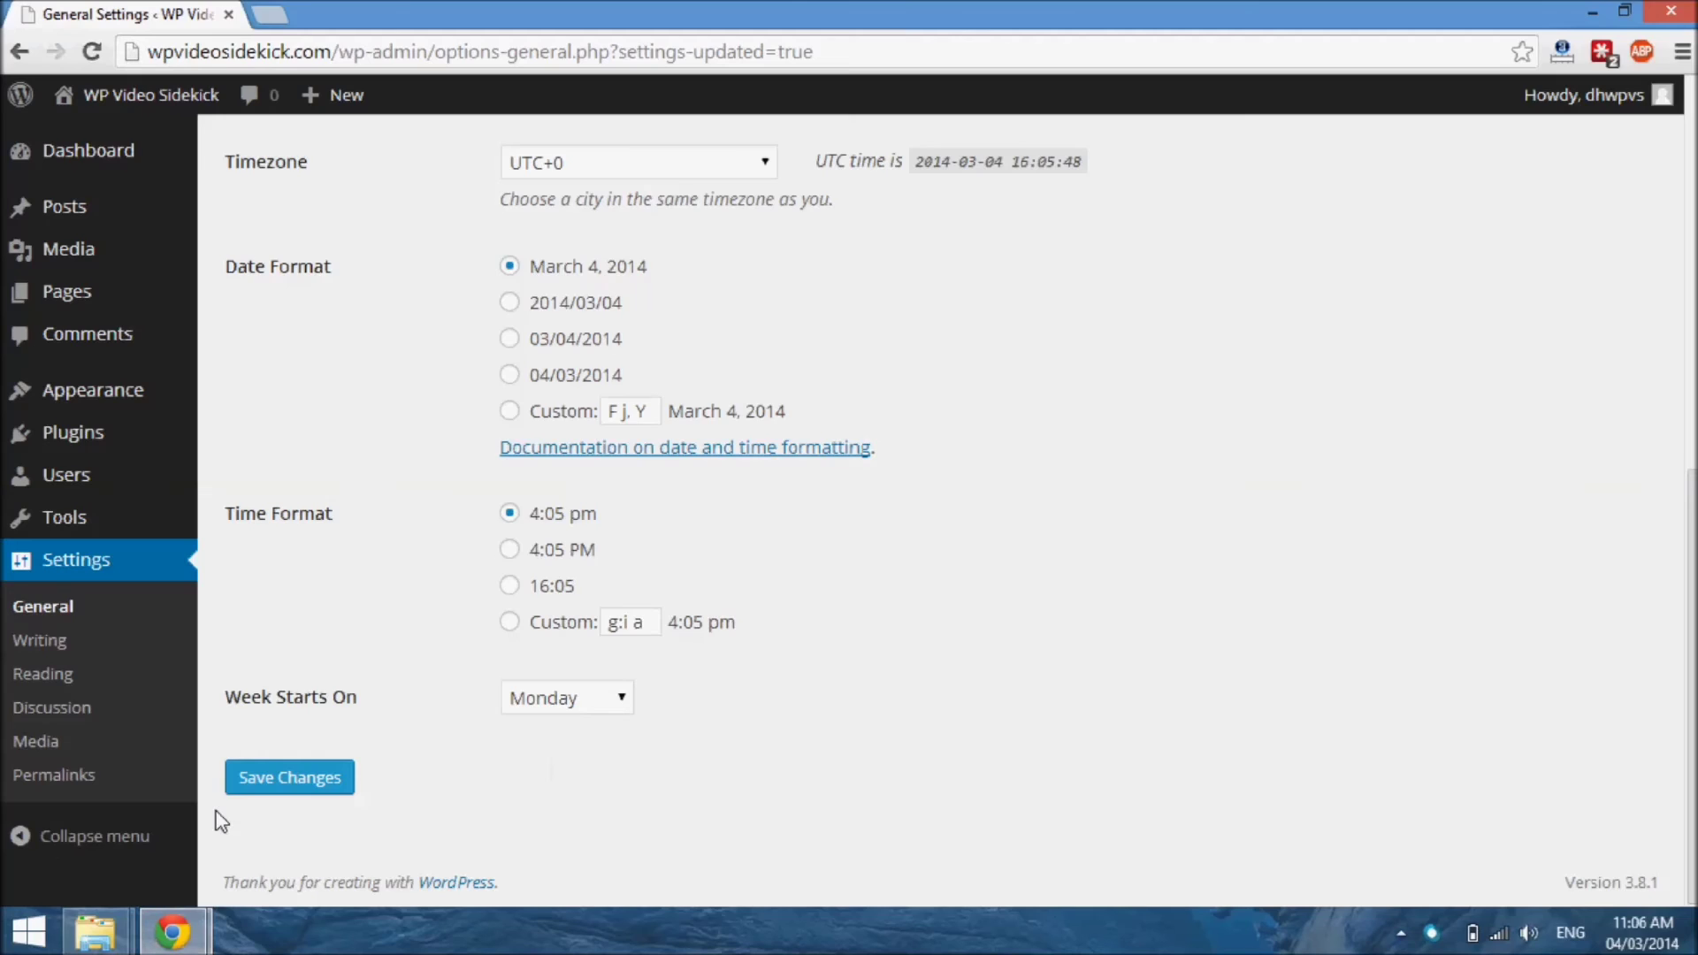
mouse_move(172, 933)
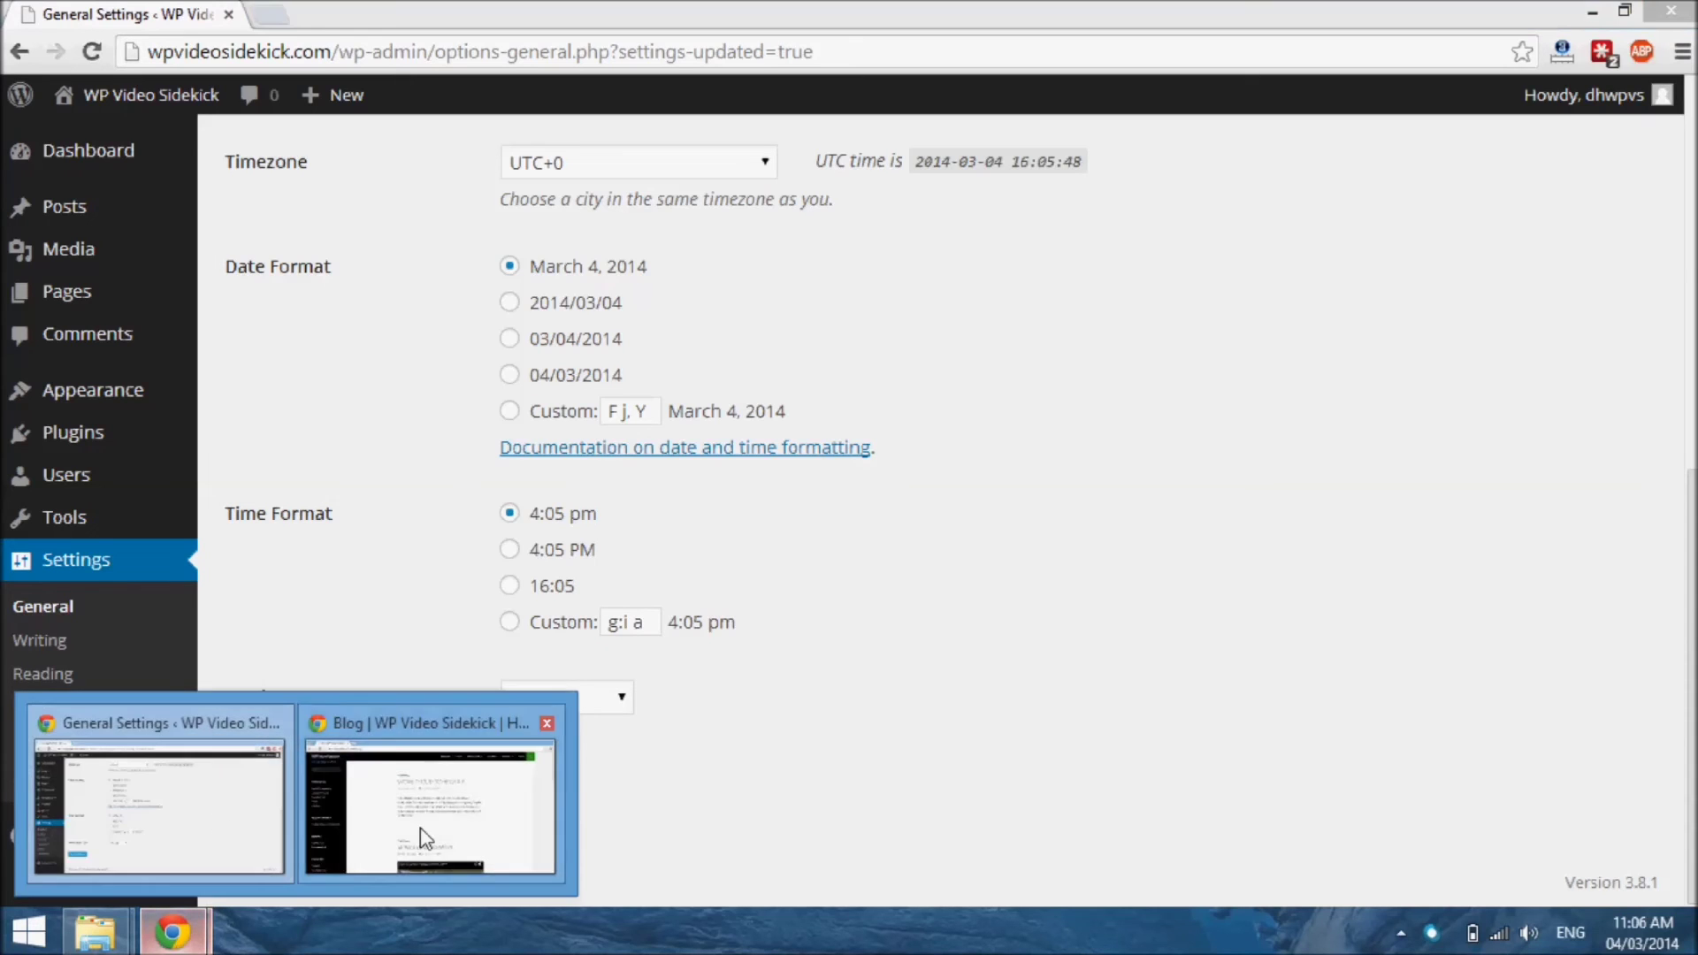
left_click(426, 839)
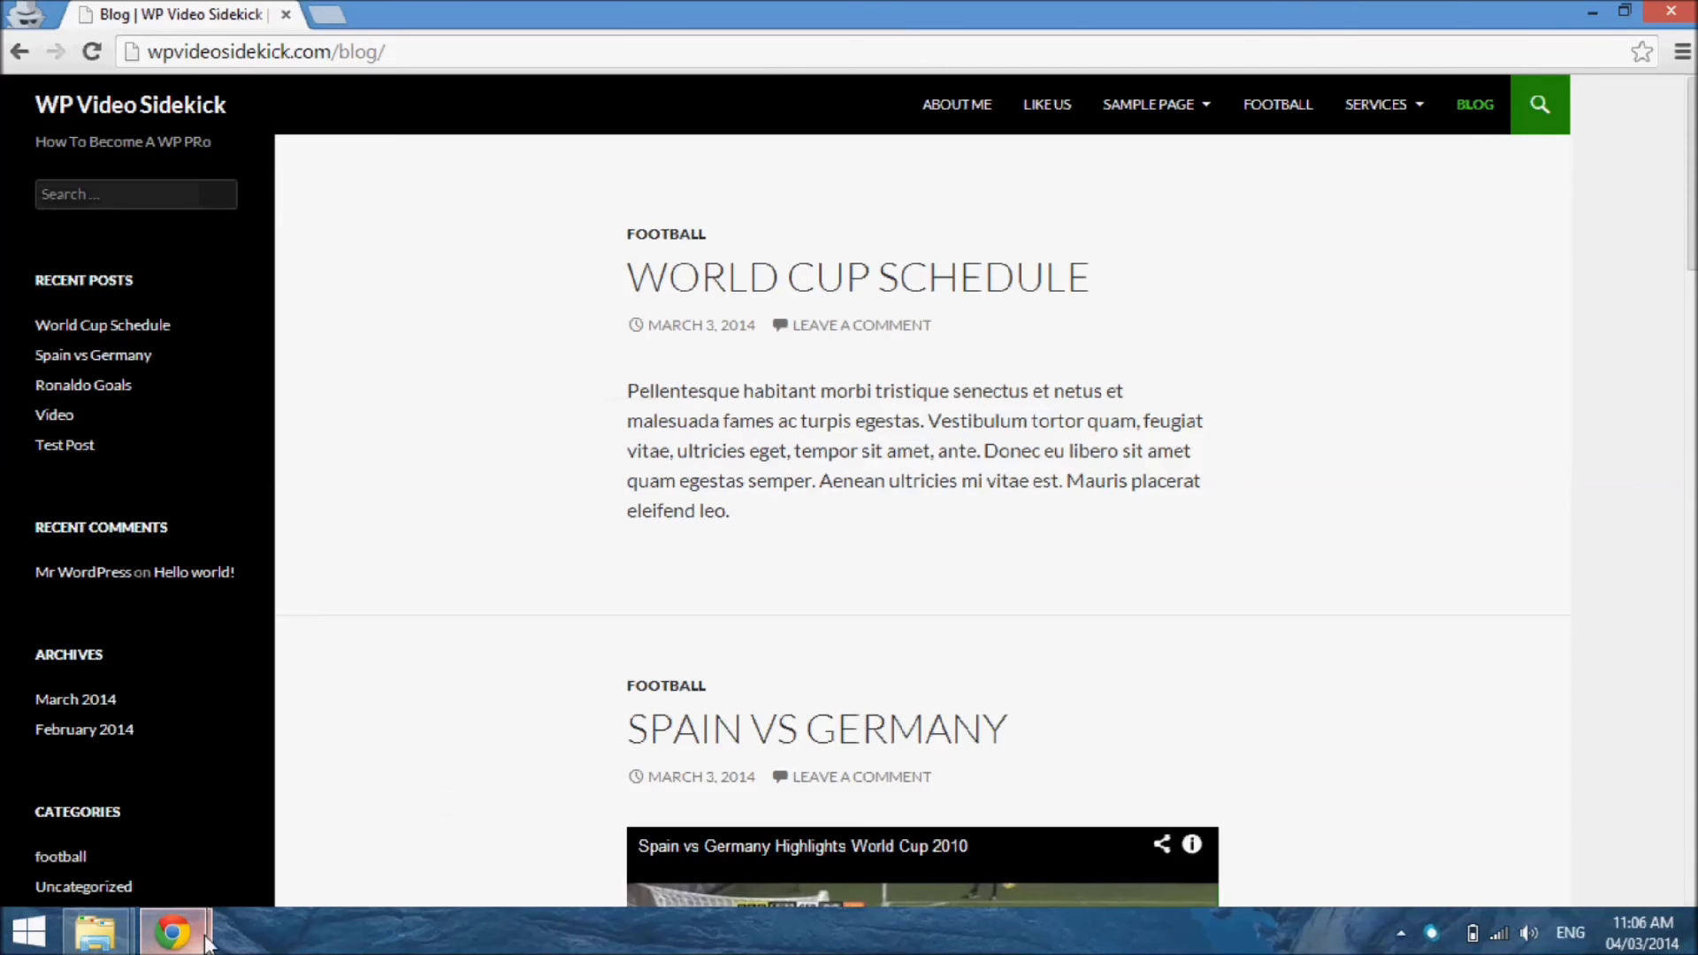
mouse_move(206, 940)
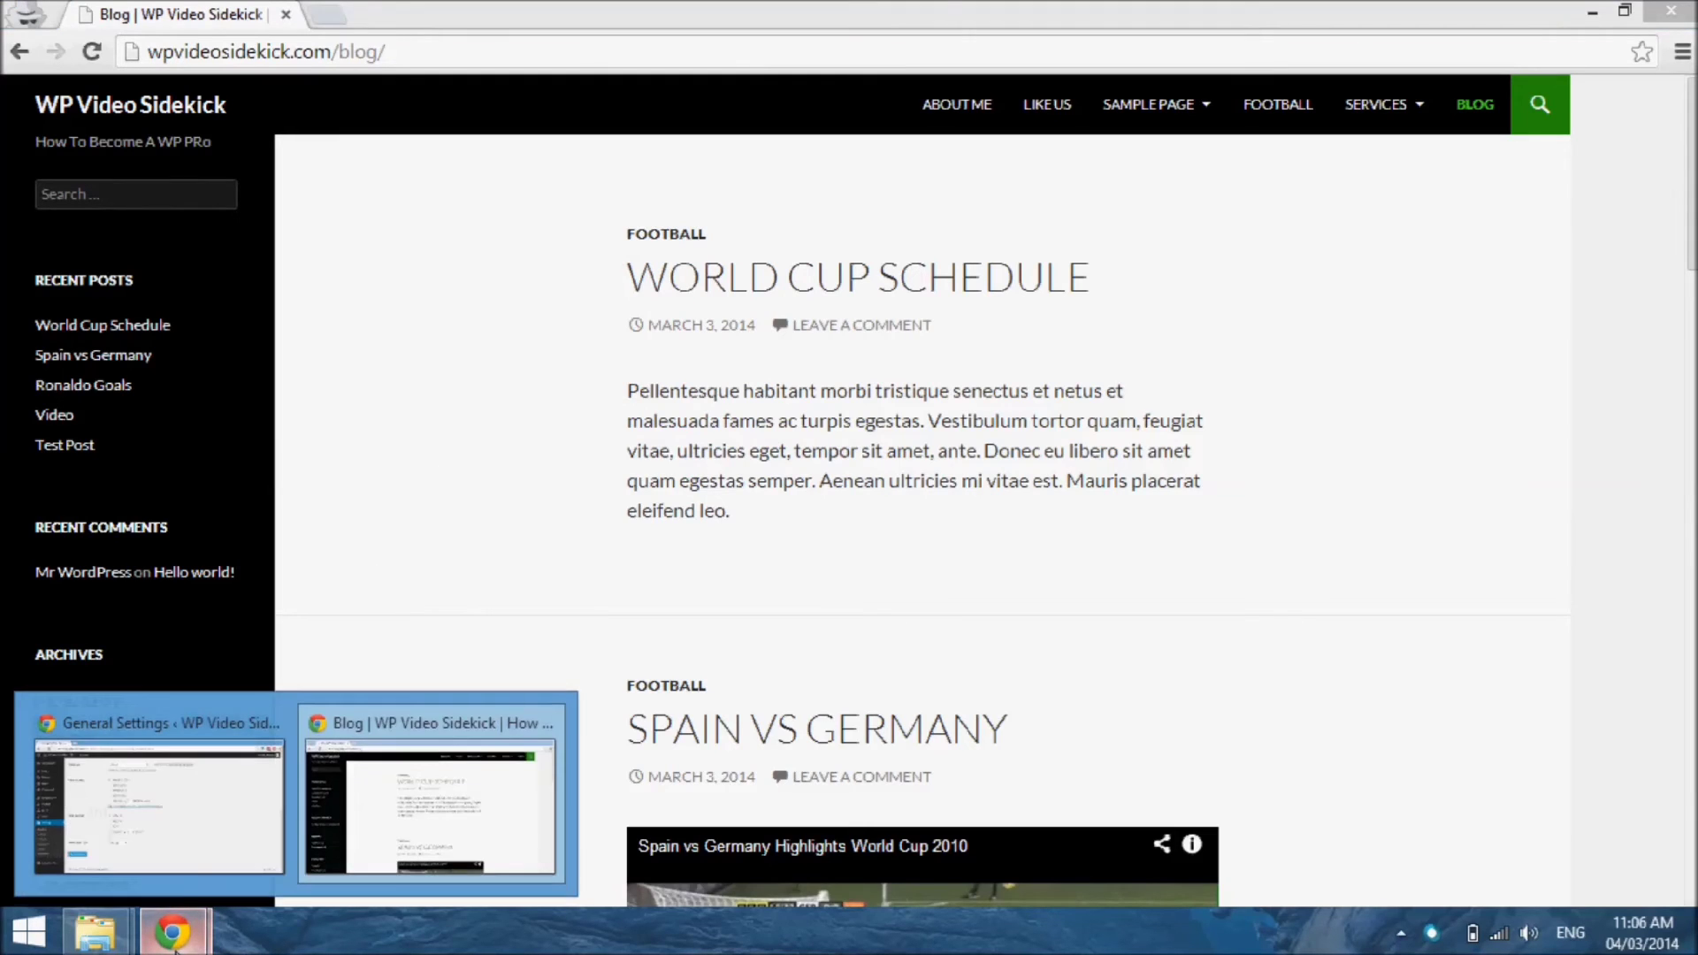
left_click(186, 858)
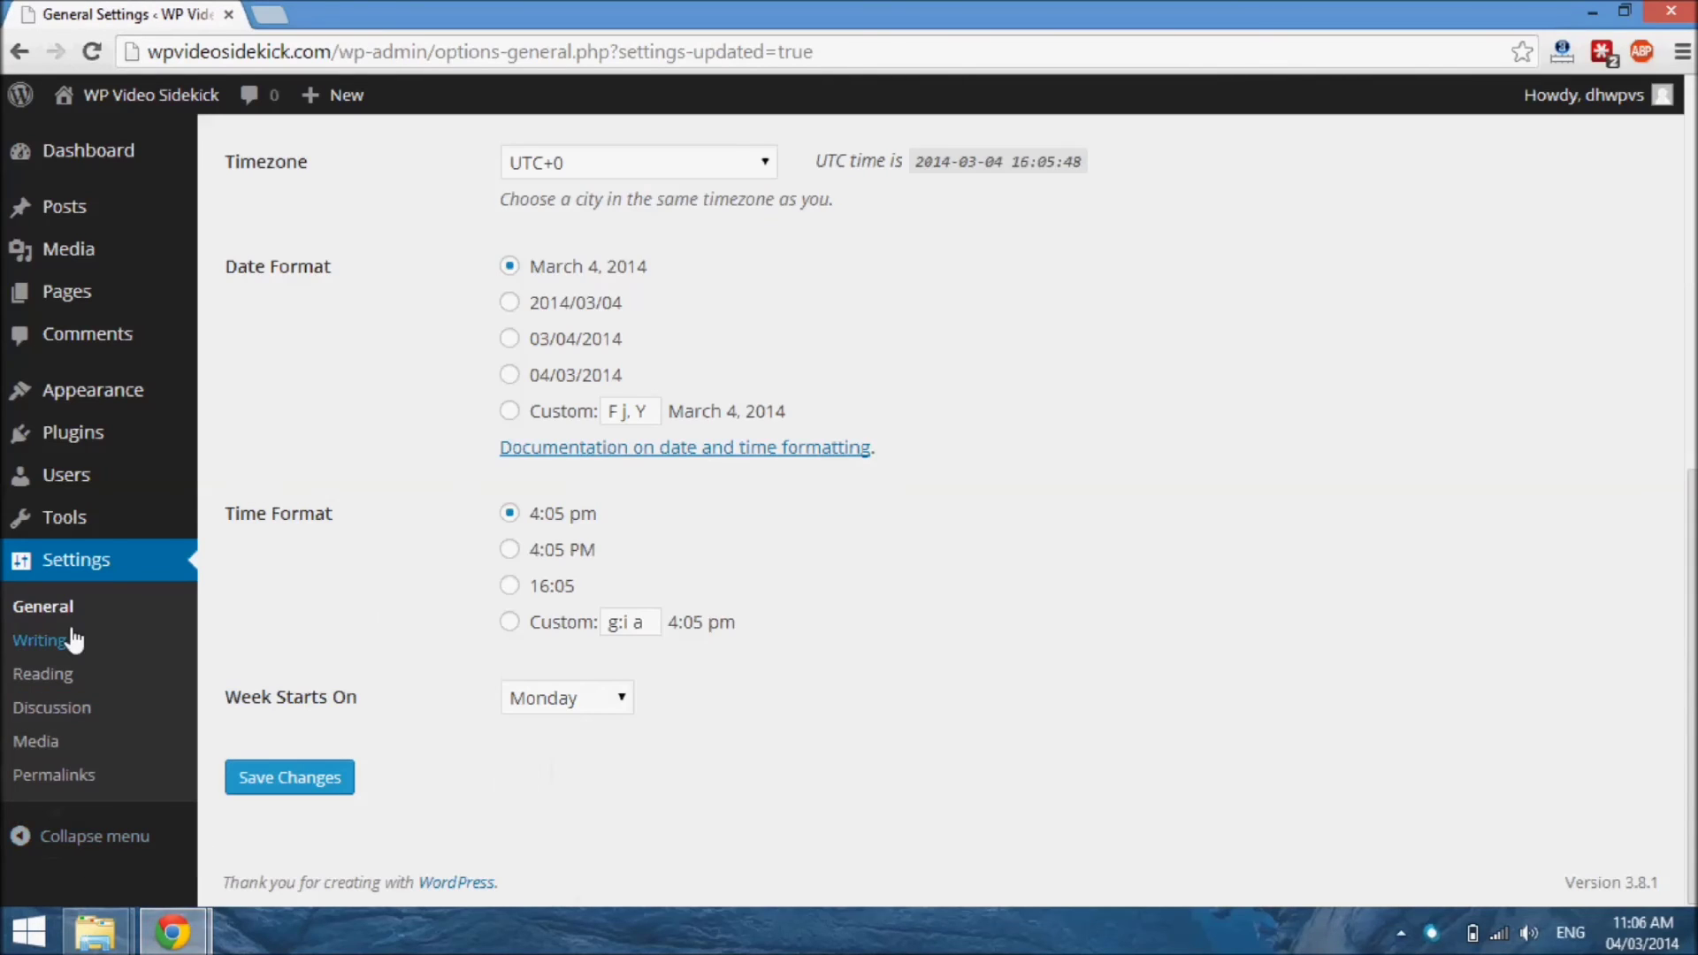
left_click(39, 639)
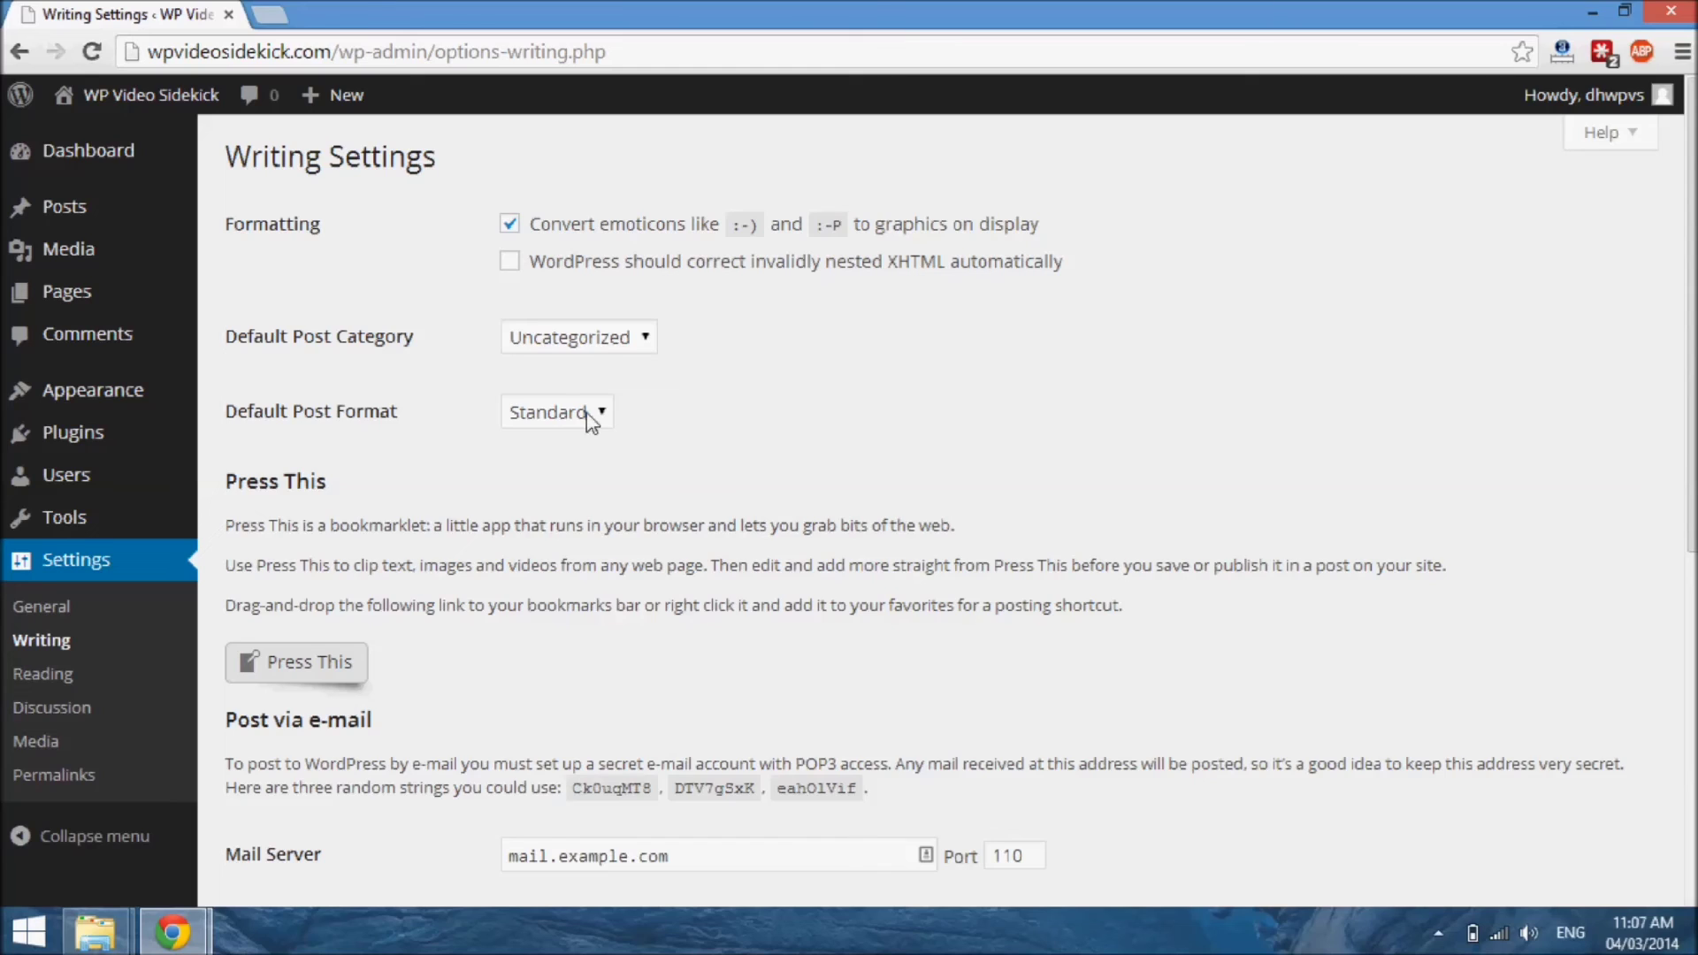
Step: Try football as the default post category, then set it back to Uncategorized
left_click(597, 338)
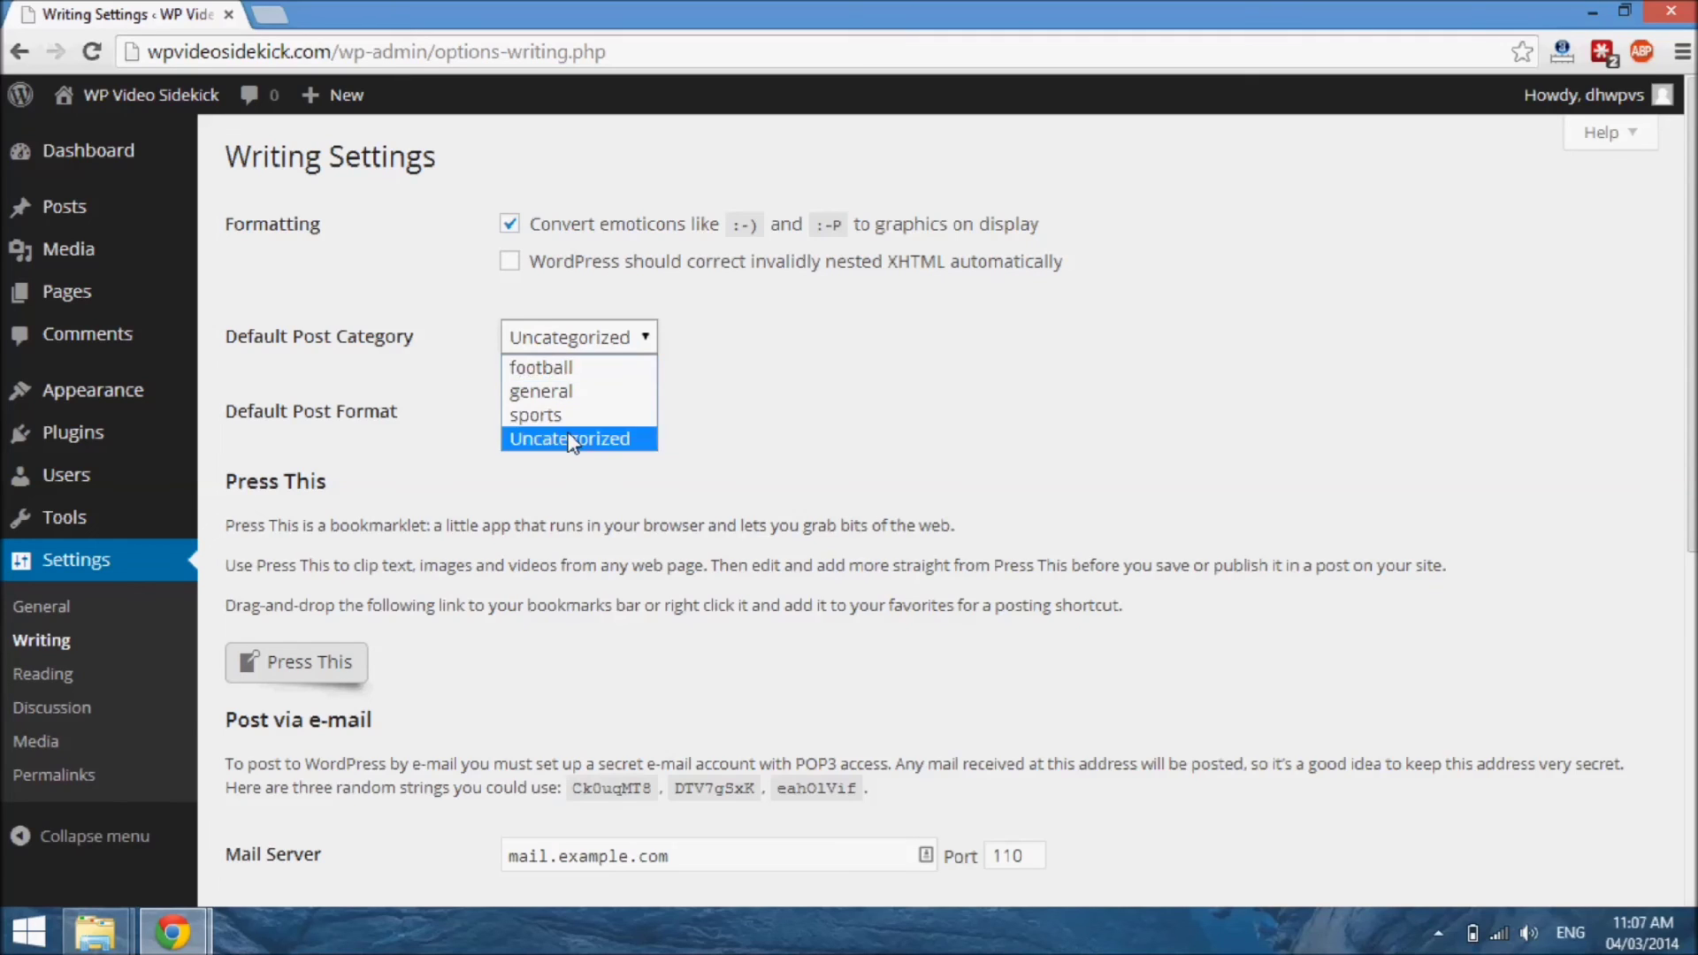
left_click(542, 378)
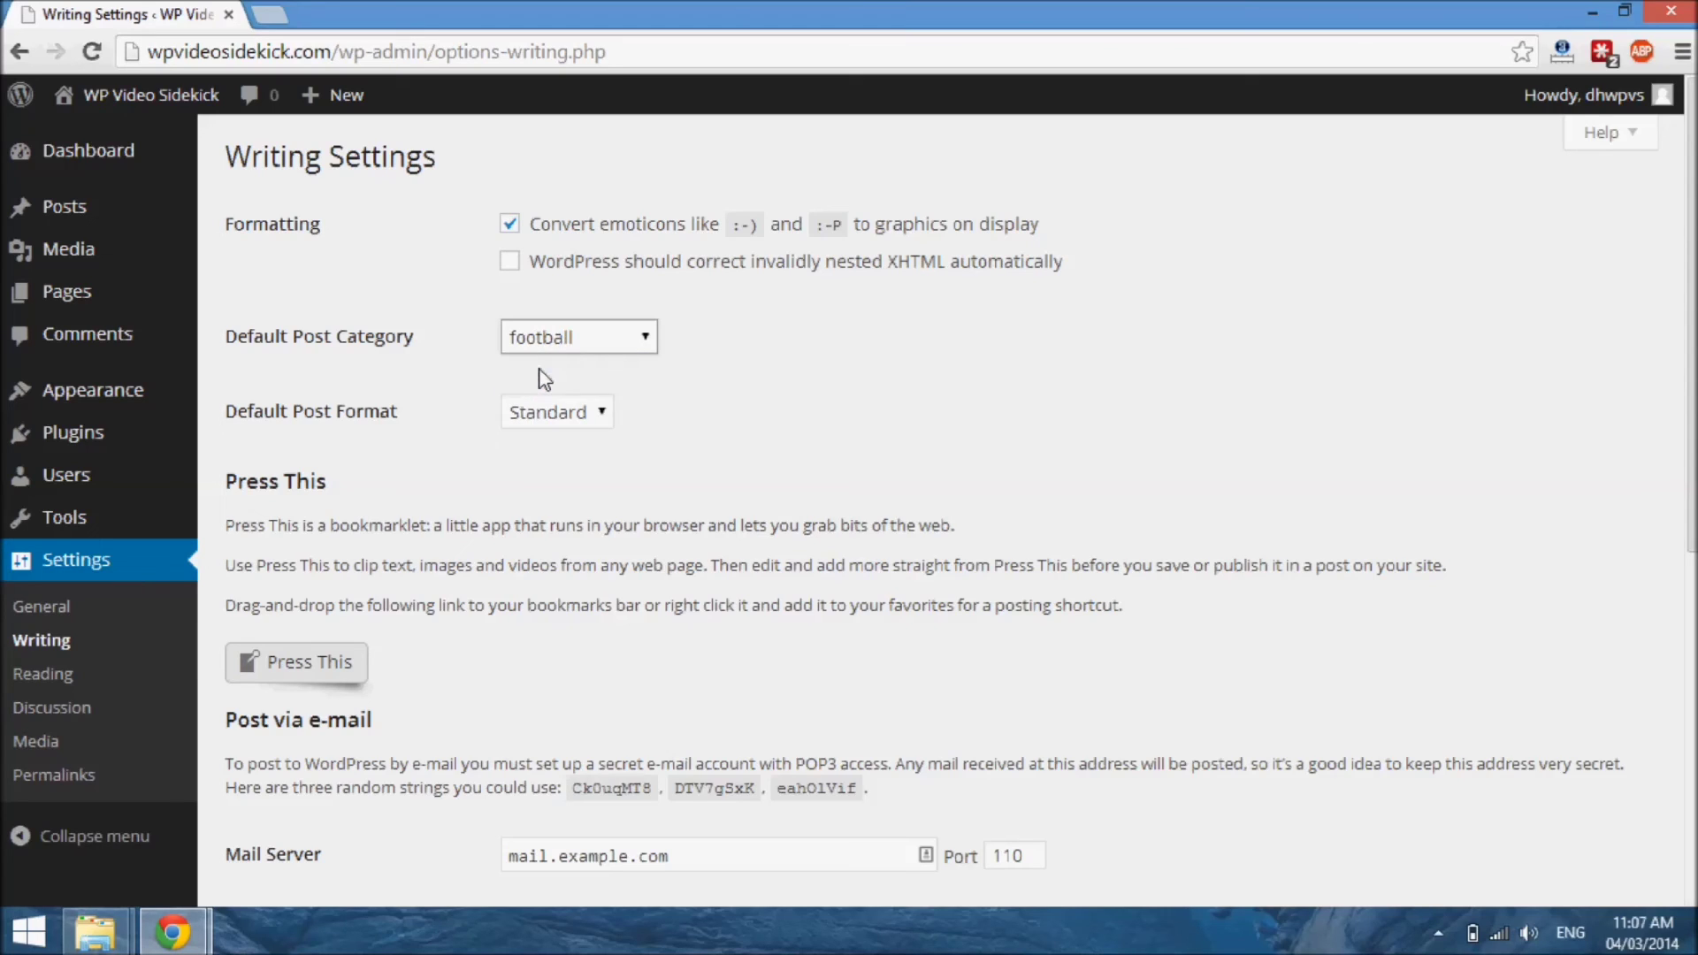
left_click(641, 343)
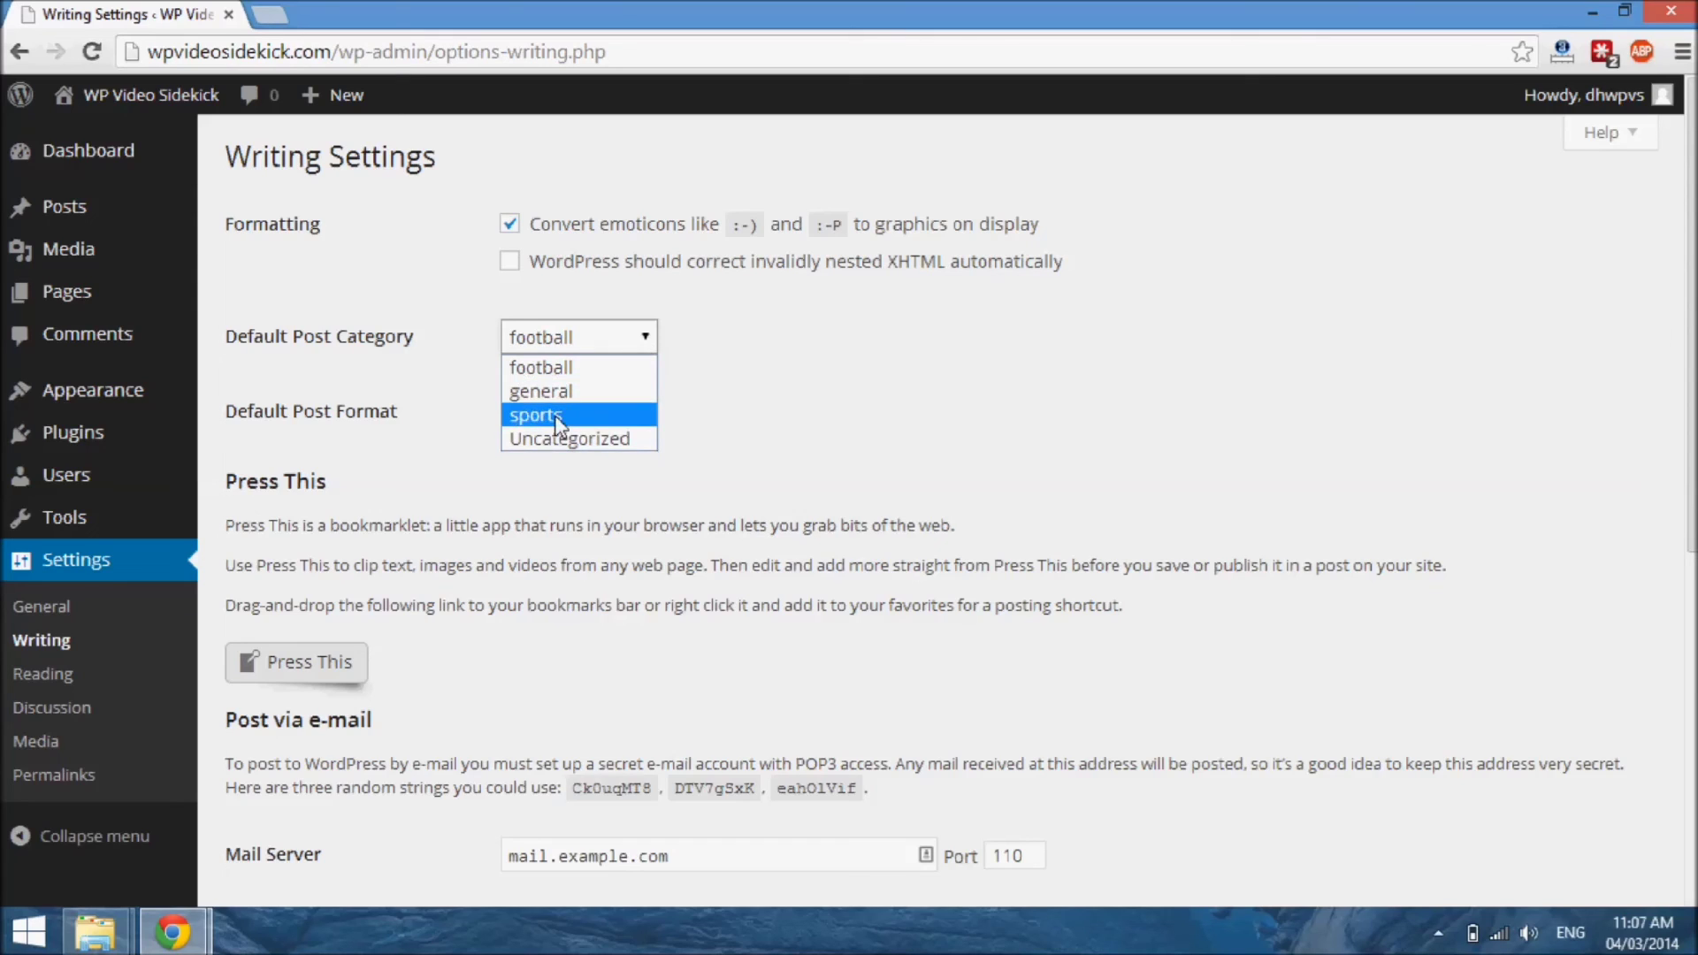
left_click(550, 440)
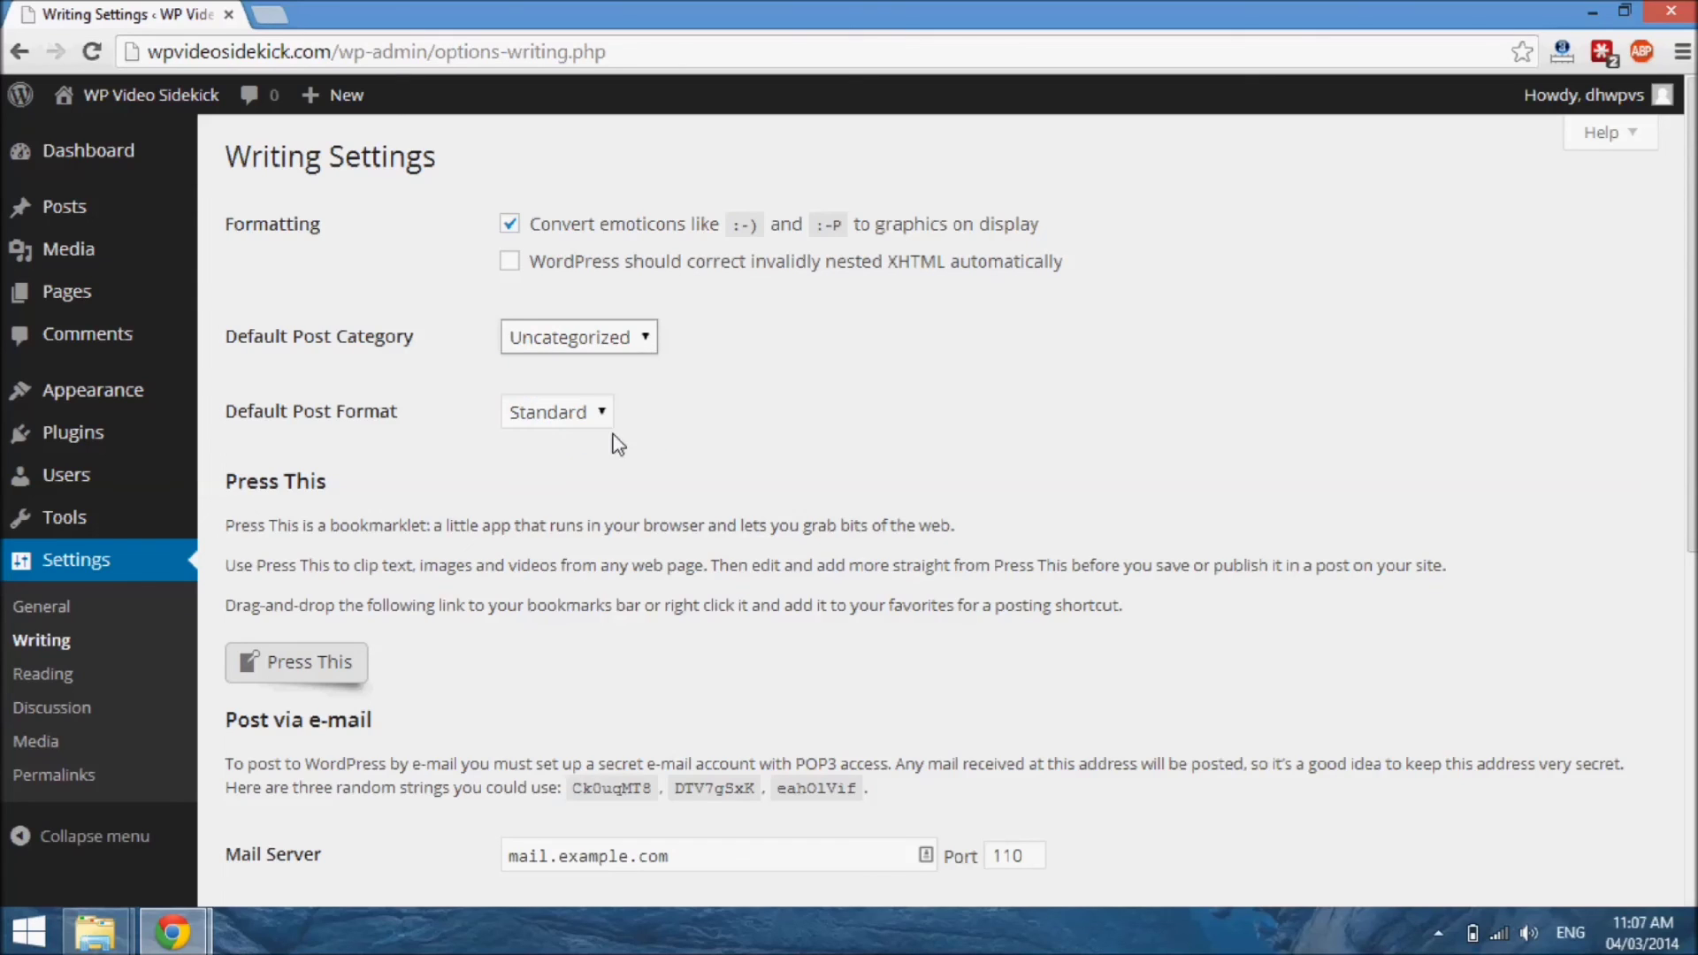
Step: Review the default post format options and the remaining writing settings, including Press This, Post via e-mail and Update Services
left_click(596, 413)
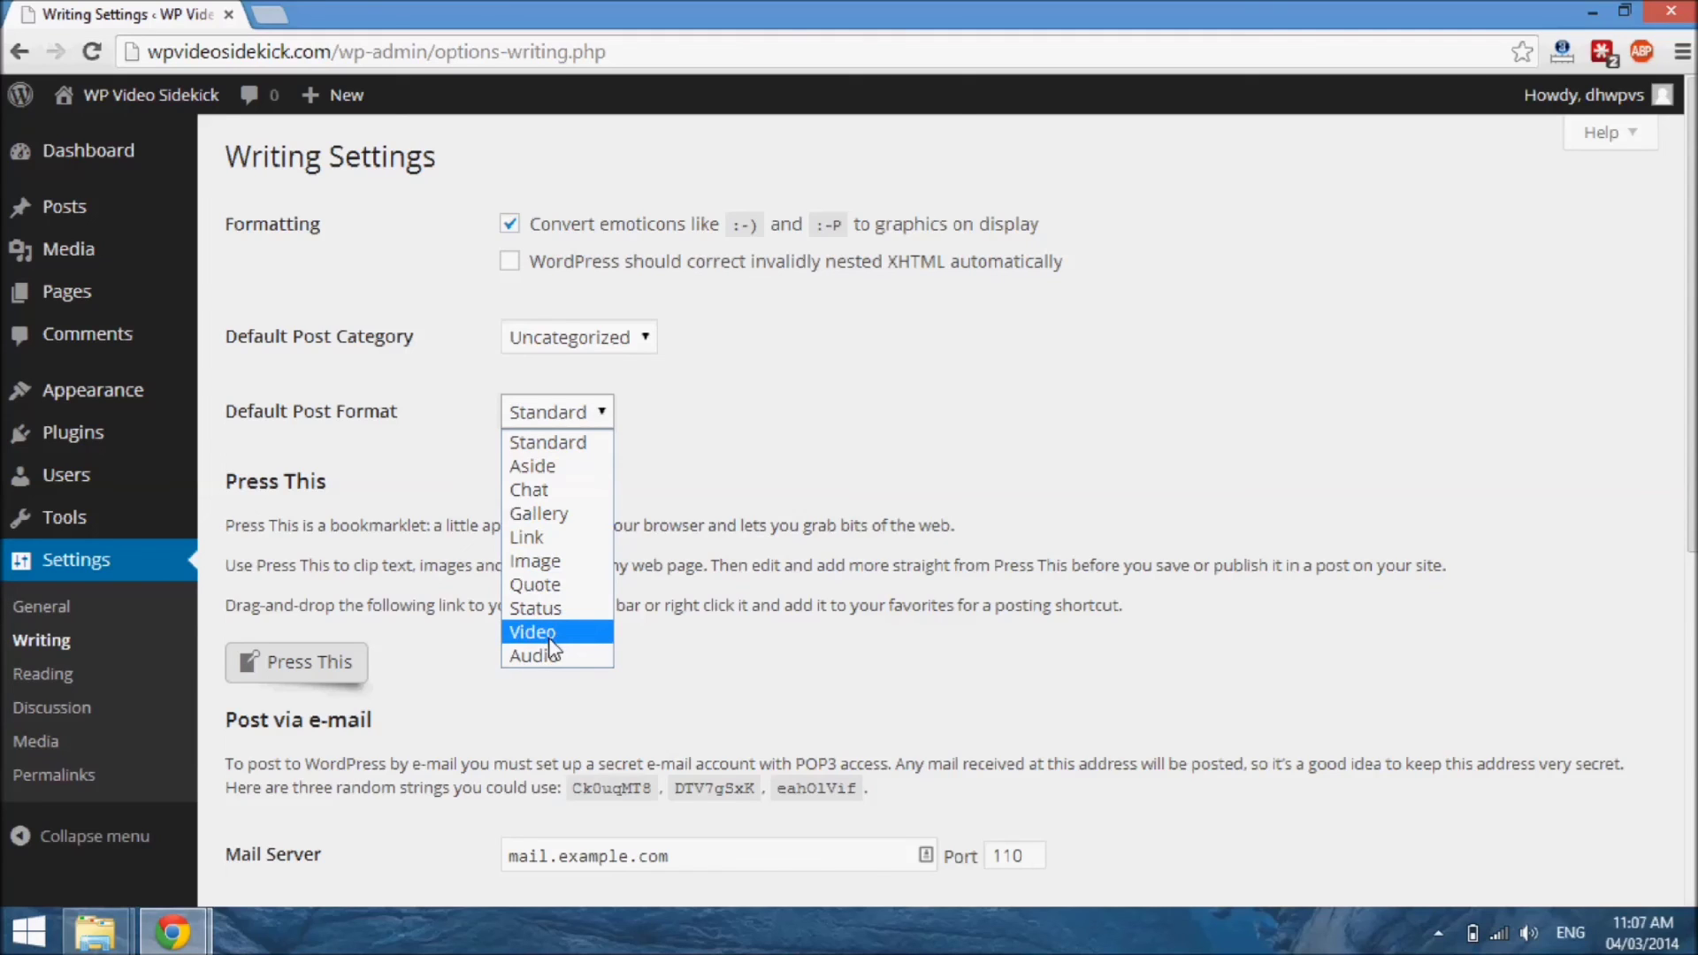
left_click(899, 419)
scroll(865, 620, "down", 2)
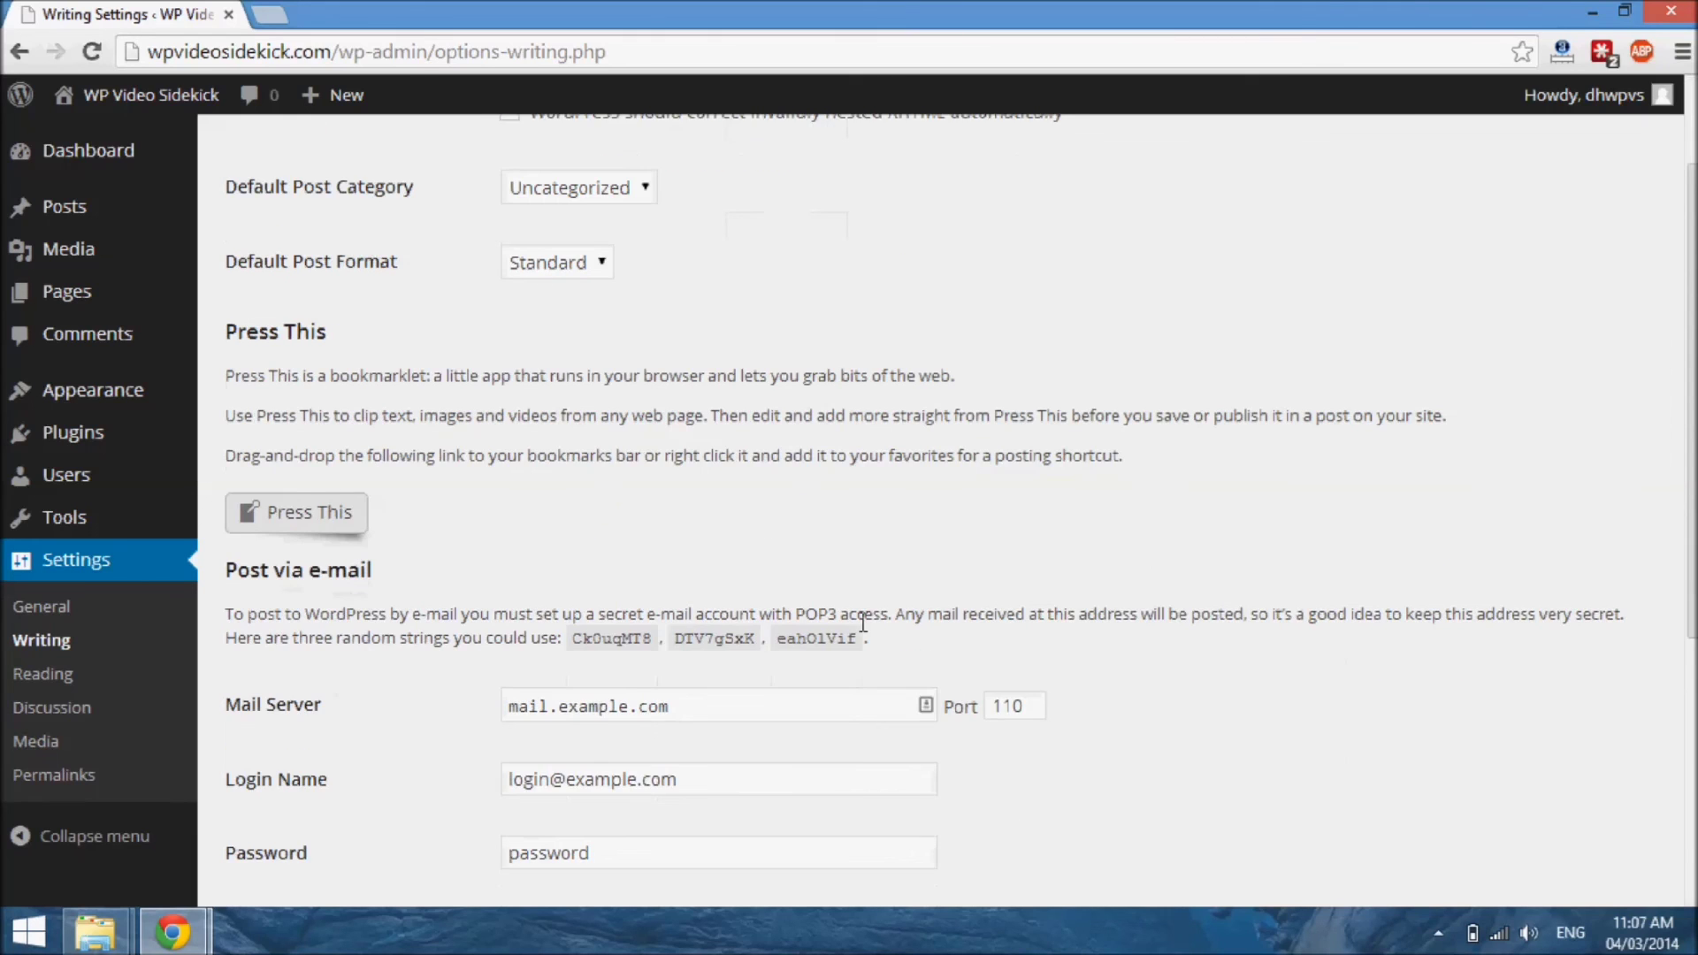
scroll(864, 622, "down", 2)
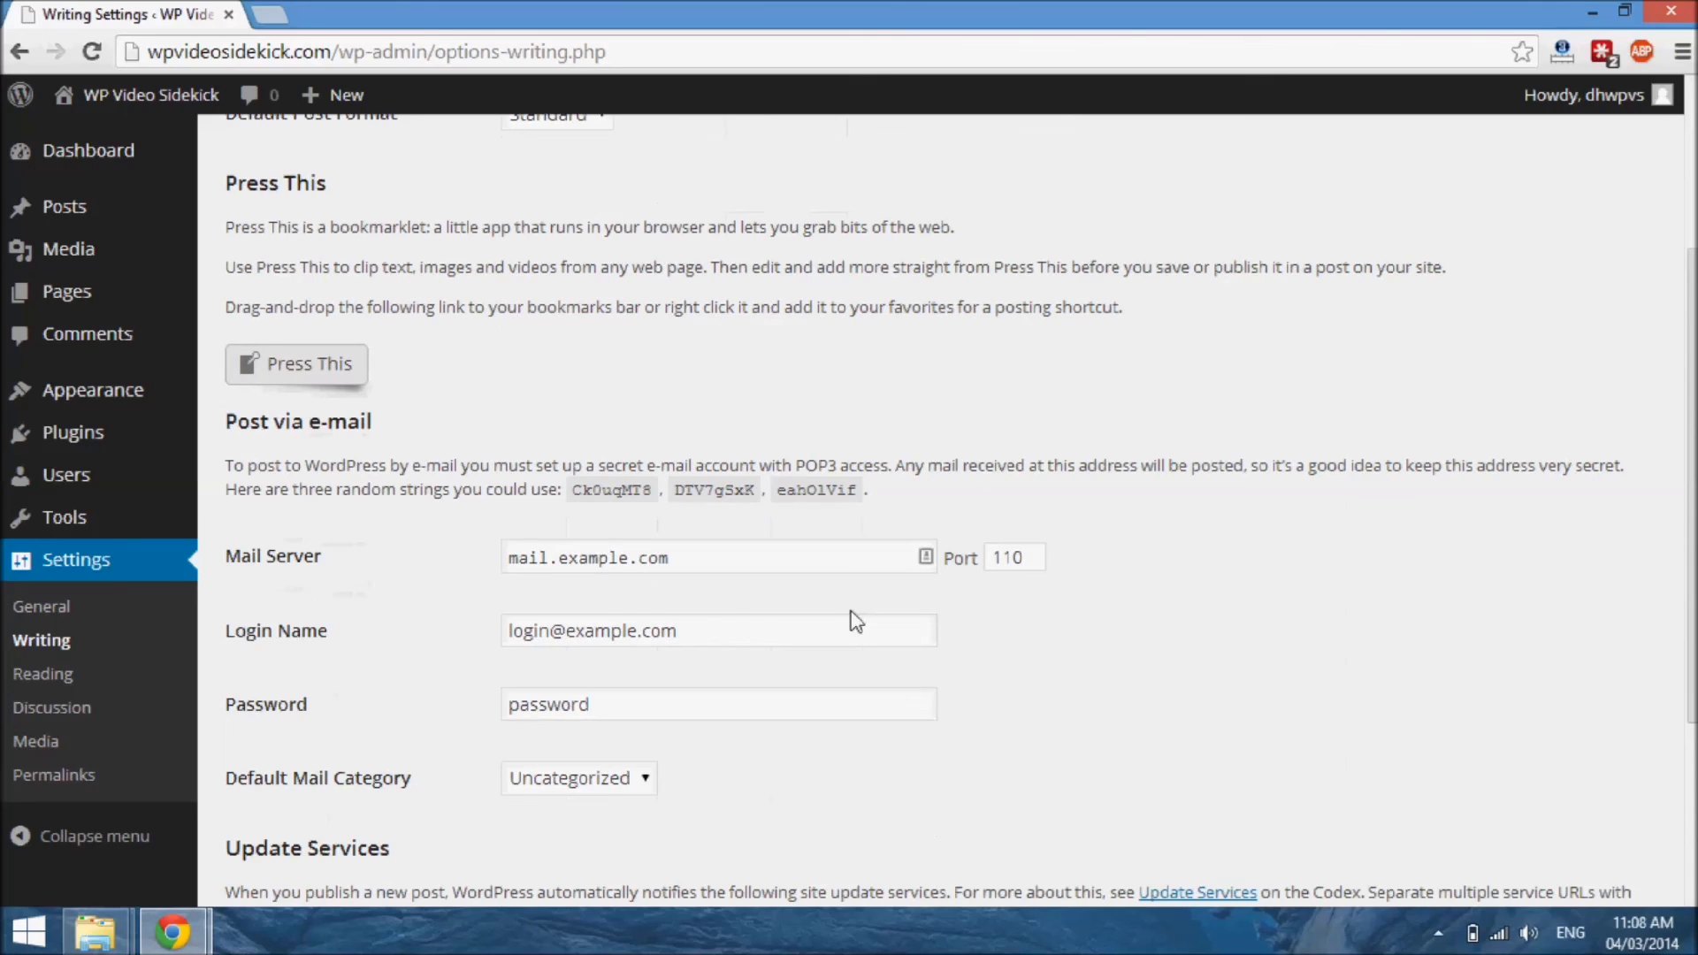
scroll(850, 683, "up", 4)
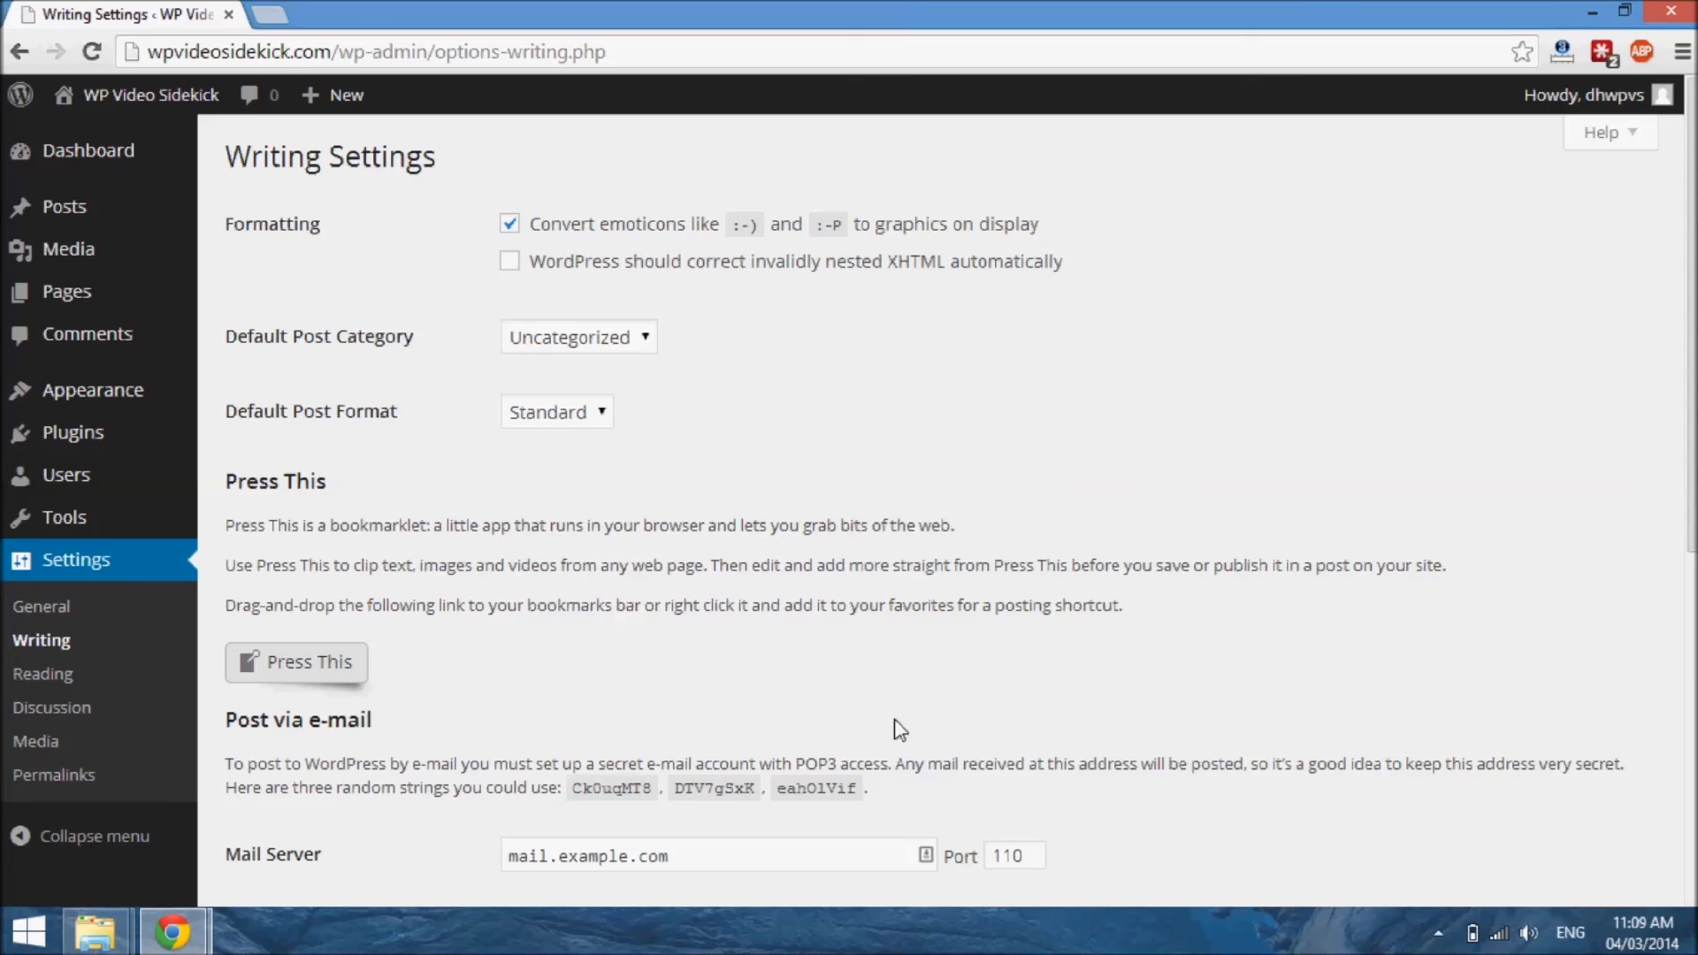
scroll(818, 779, "down", 3)
scroll(817, 780, "down", 2)
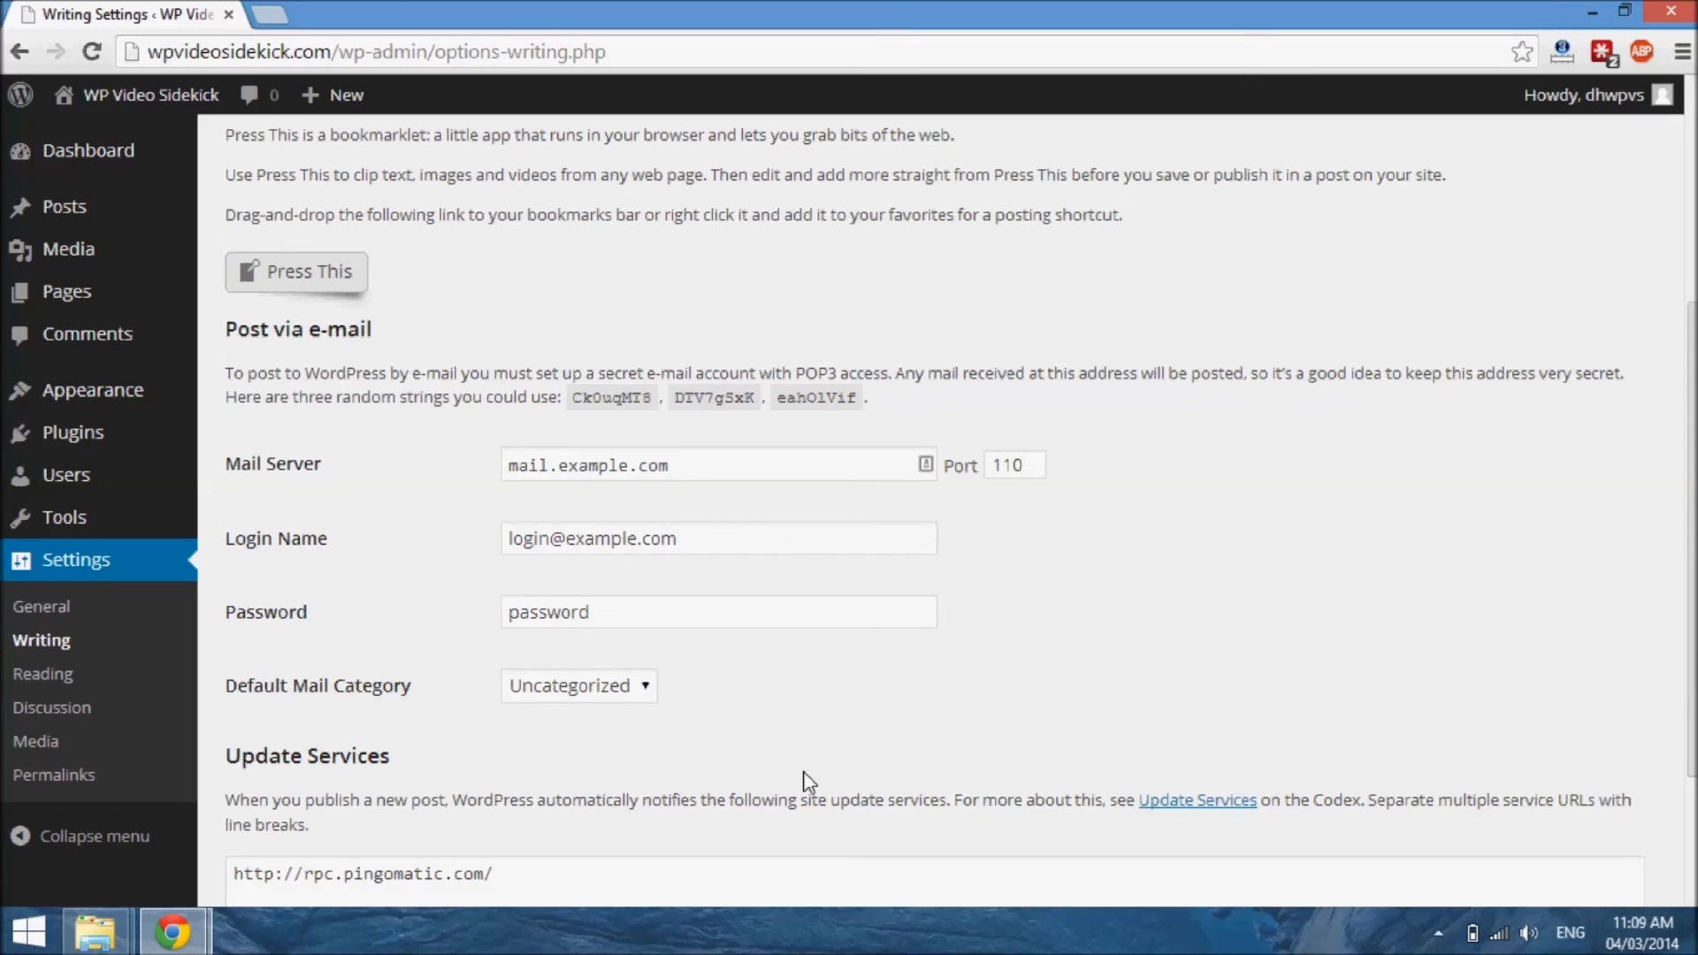
scroll(756, 650, "down", 3)
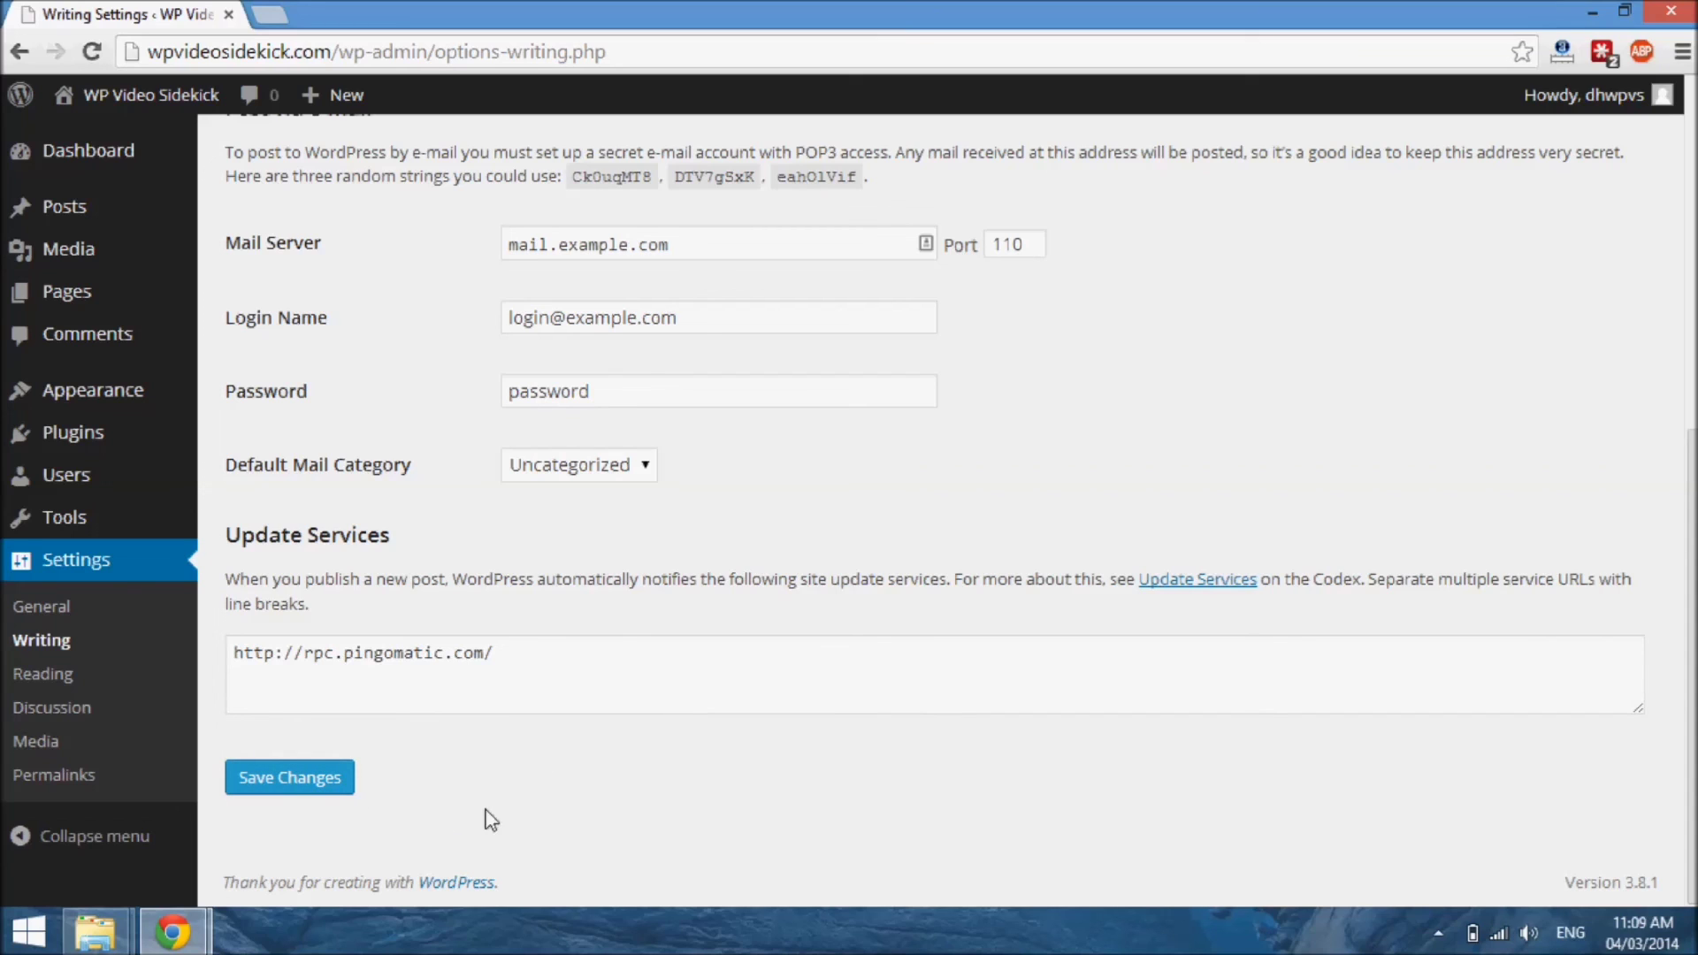
scroll(701, 568, "up", 7)
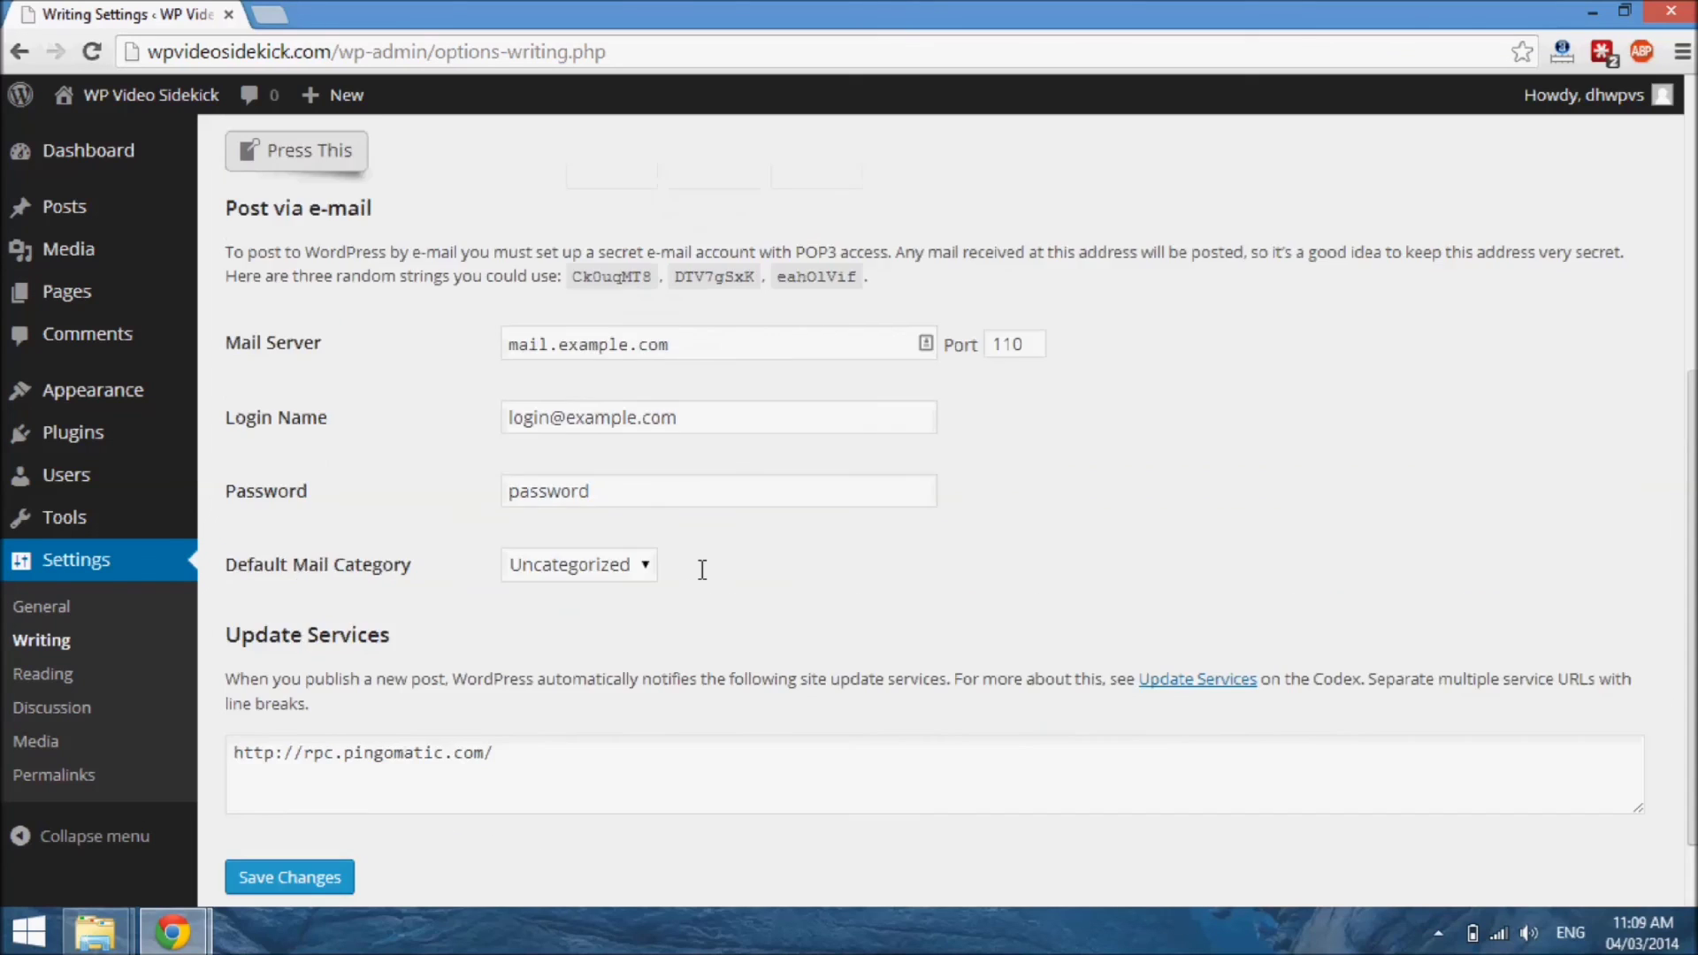
scroll(702, 568, "down", 7)
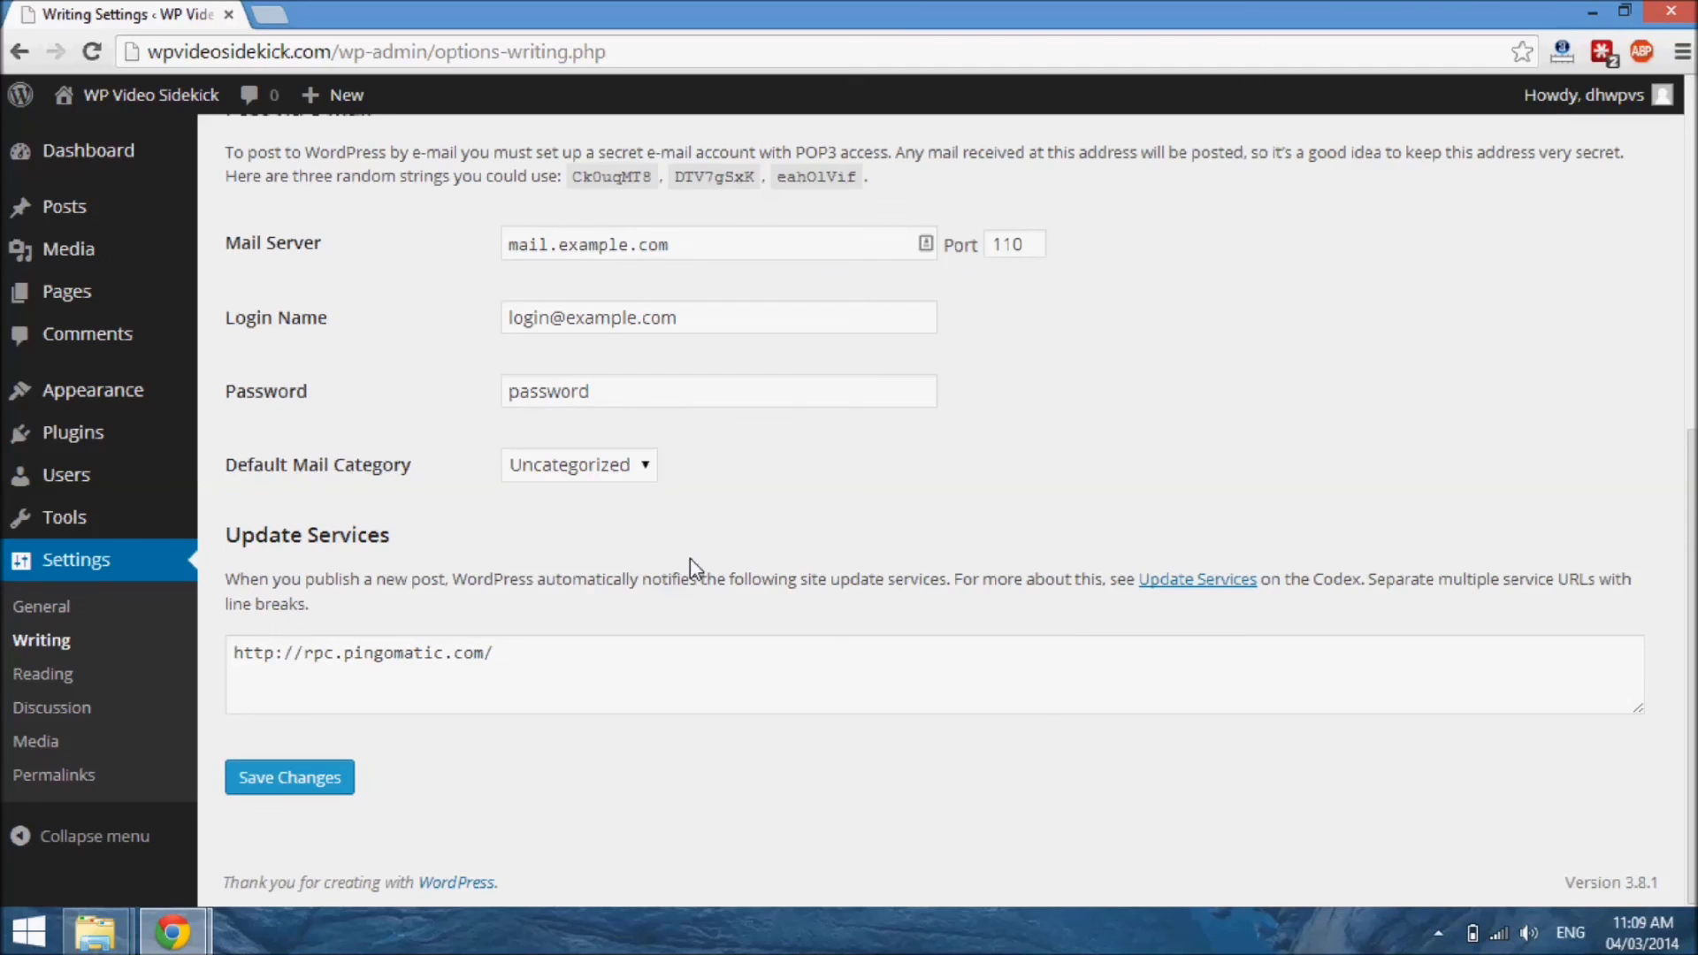